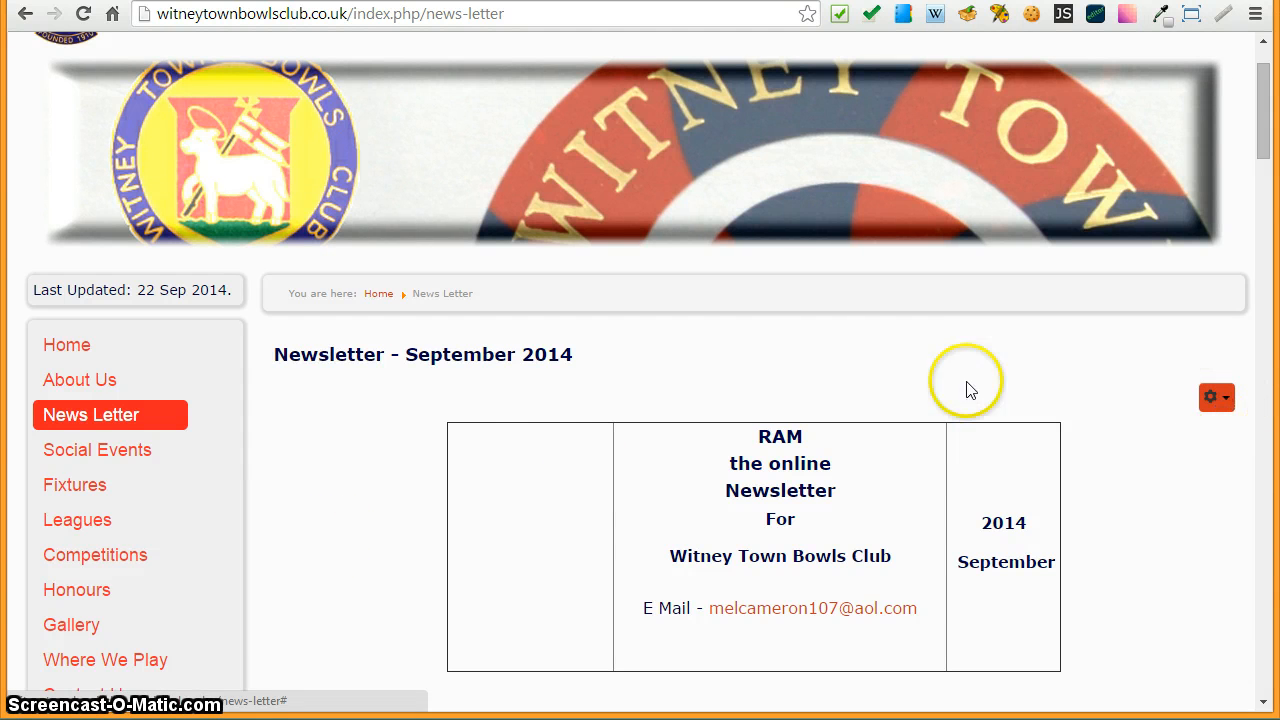
# - Scroll through the published September 2014 newsletter page to review its layout
pyautogui.scroll(-2, 314, 486)
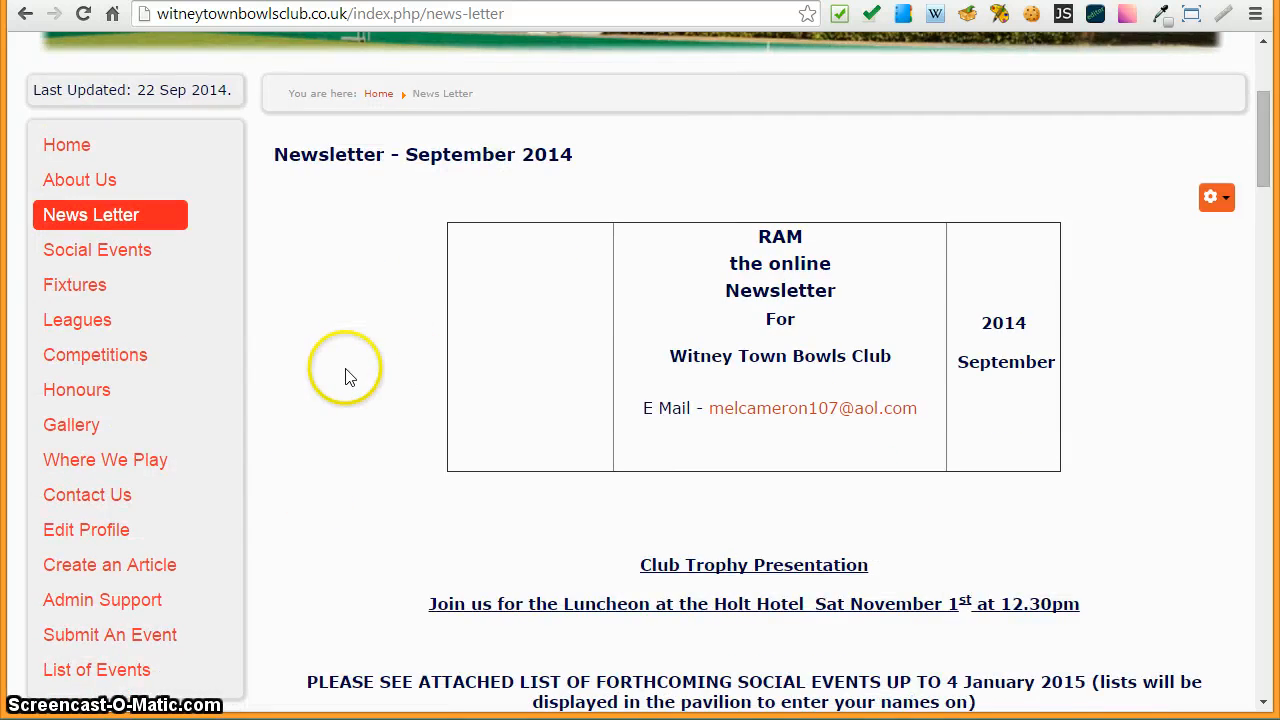
pyautogui.scroll(-16, 350, 375)
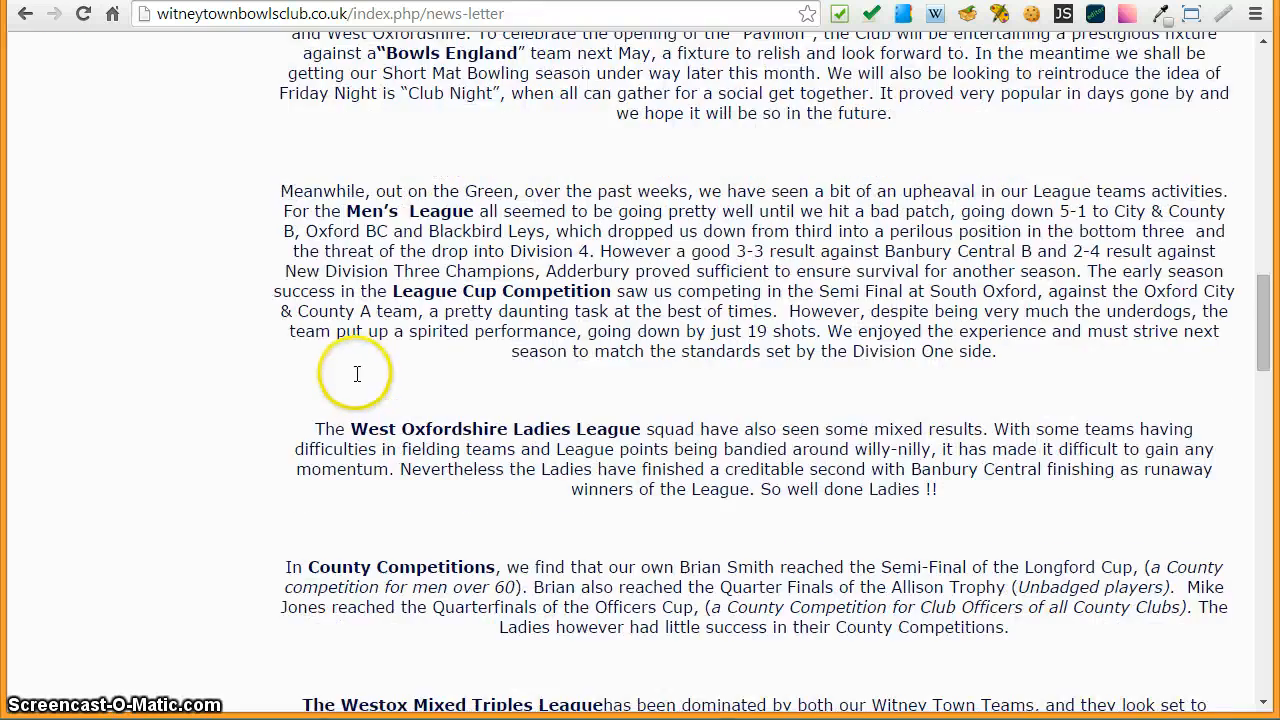
pyautogui.scroll(-15, 358, 383)
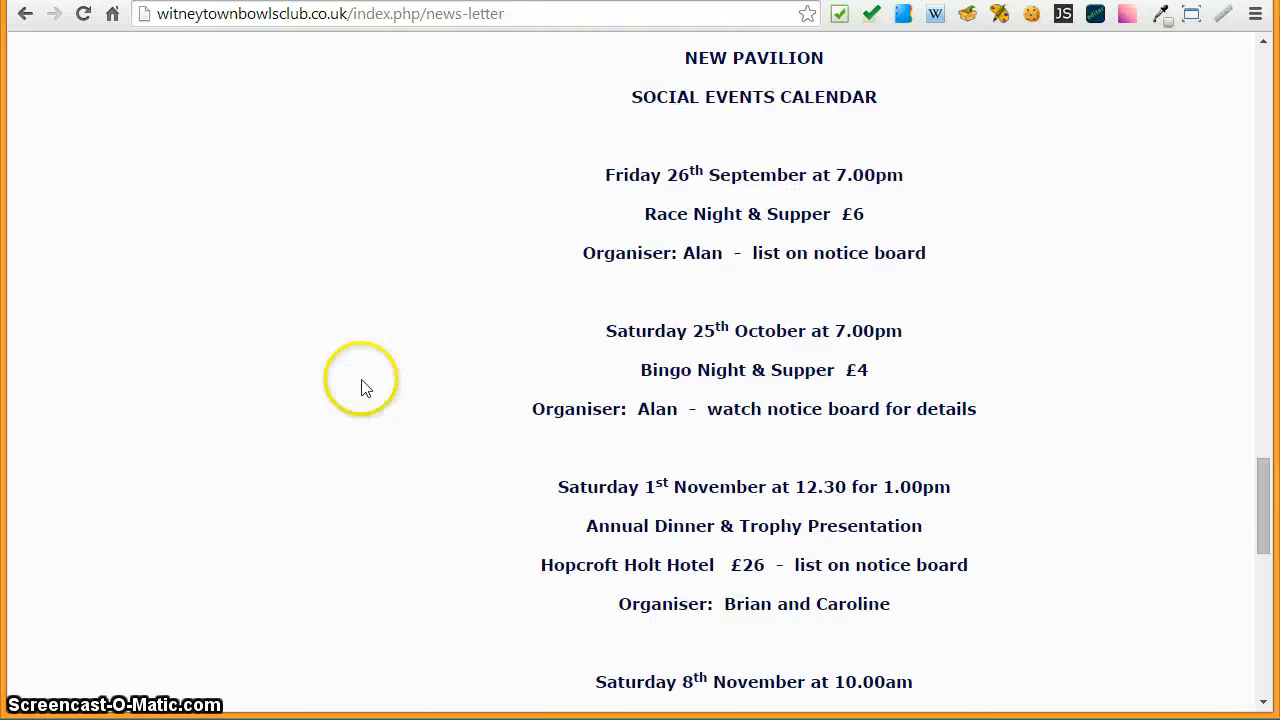
pyautogui.scroll(-3, 365, 388)
pyautogui.scroll(17, 365, 388)
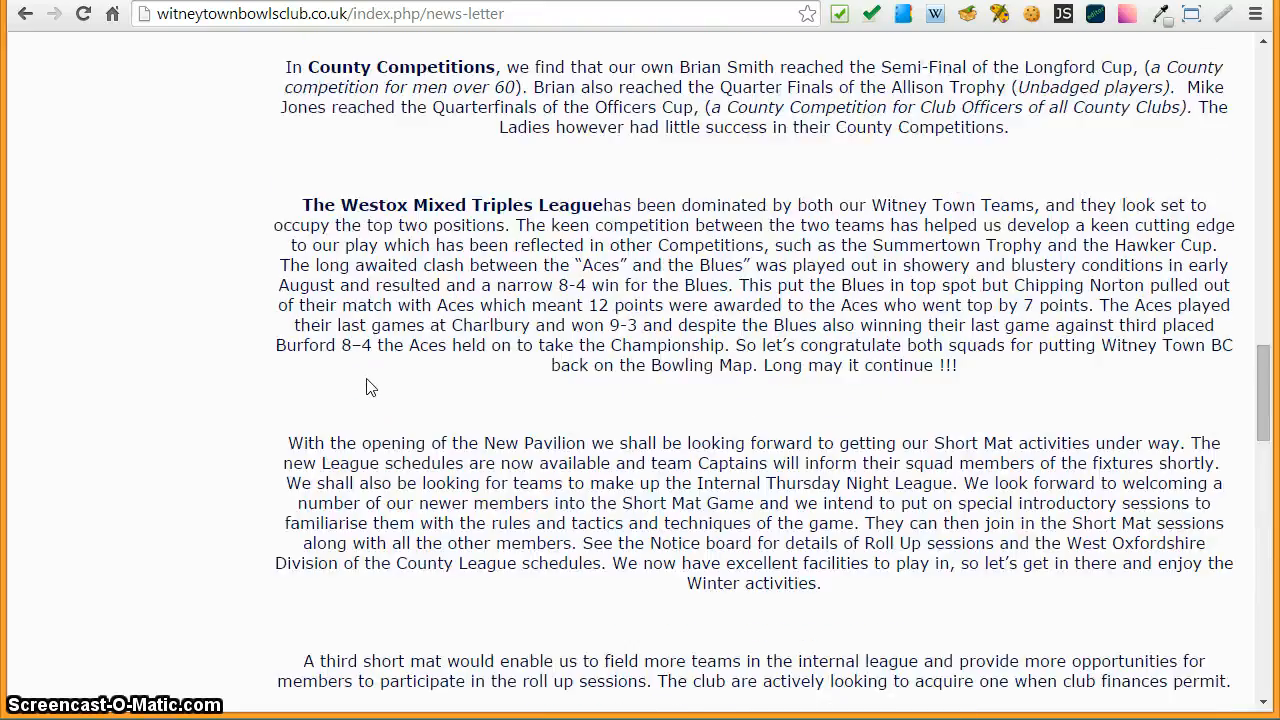
pyautogui.scroll(16, 366, 388)
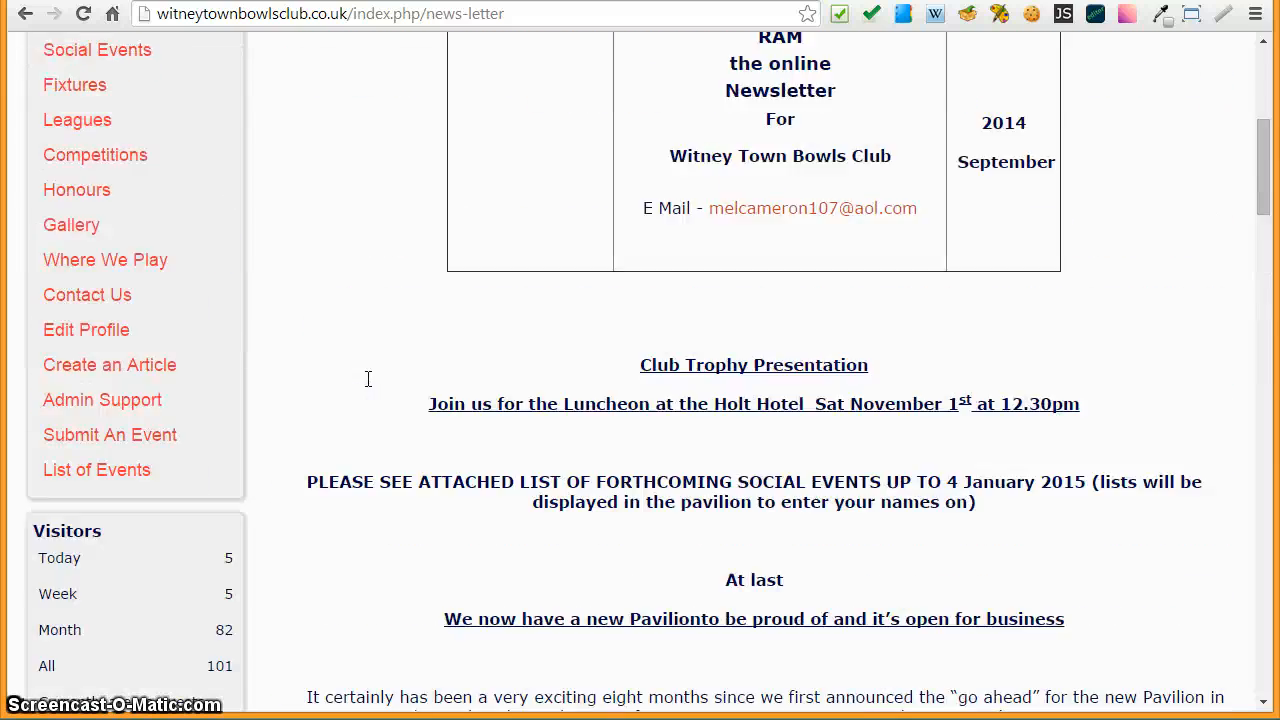
pyautogui.scroll(3, 368, 379)
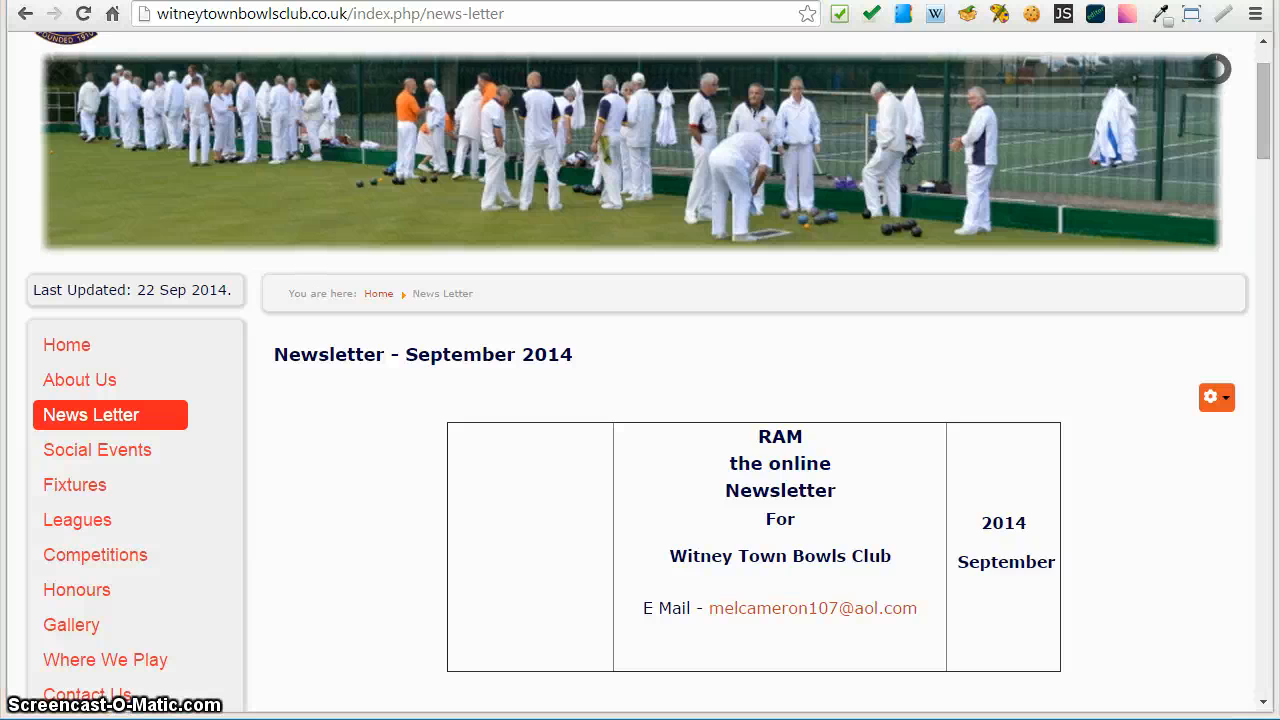
# - Bring the Word newsletter document into view, scroll through it, and move it back out of the way
pyautogui.moveTo(1279, 100); pyautogui.dragTo(1000, 66)
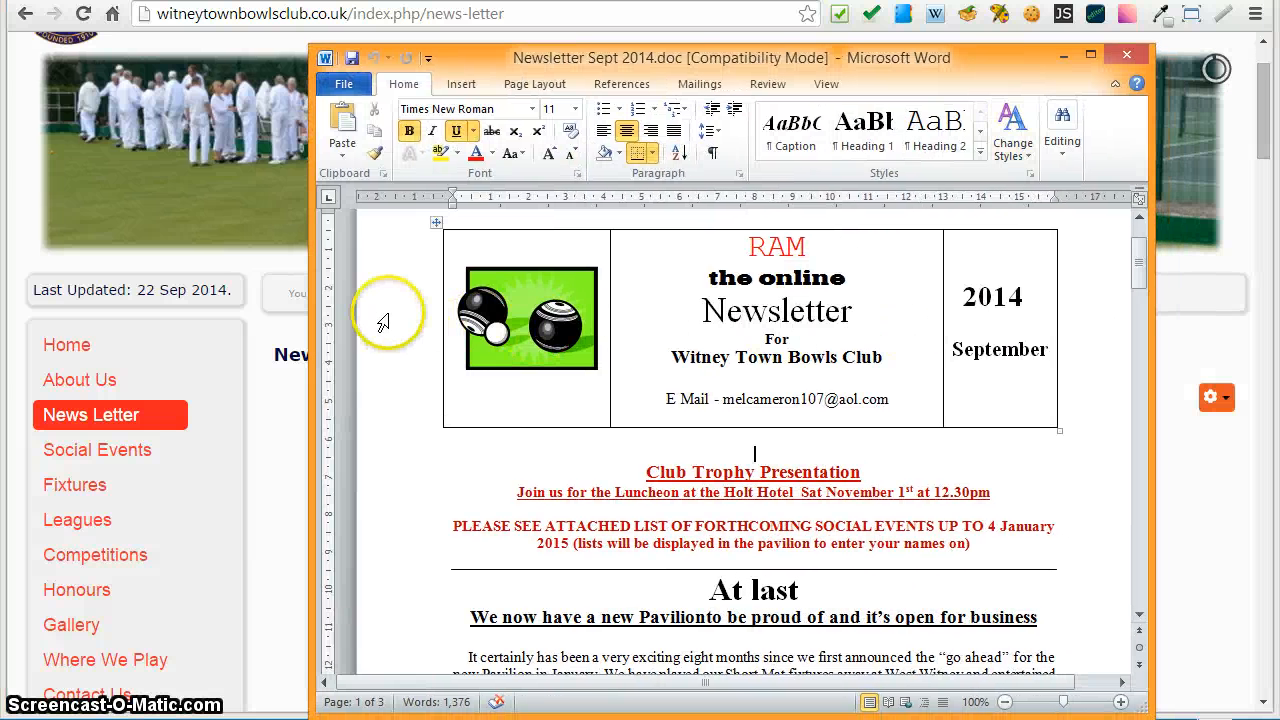
pyautogui.scroll(-8, 382, 322)
pyautogui.scroll(-2, 388, 330)
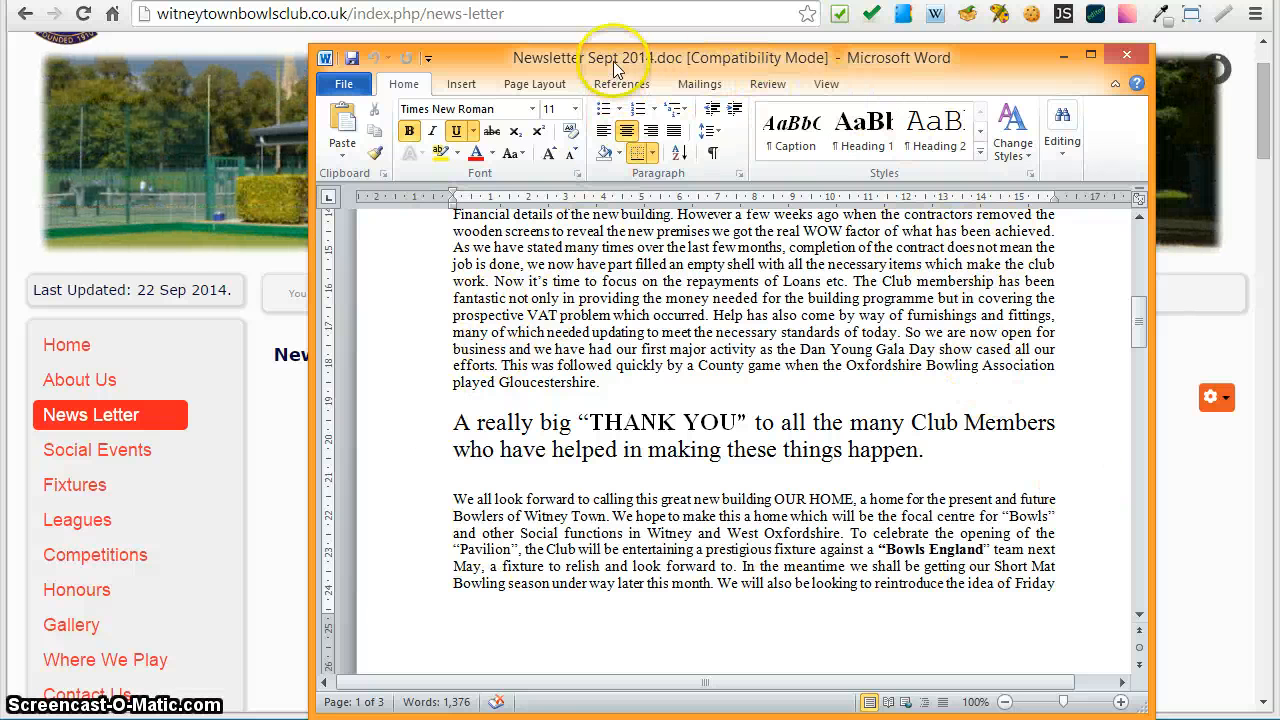
pyautogui.moveTo(613, 61); pyautogui.dragTo(1279, 61)
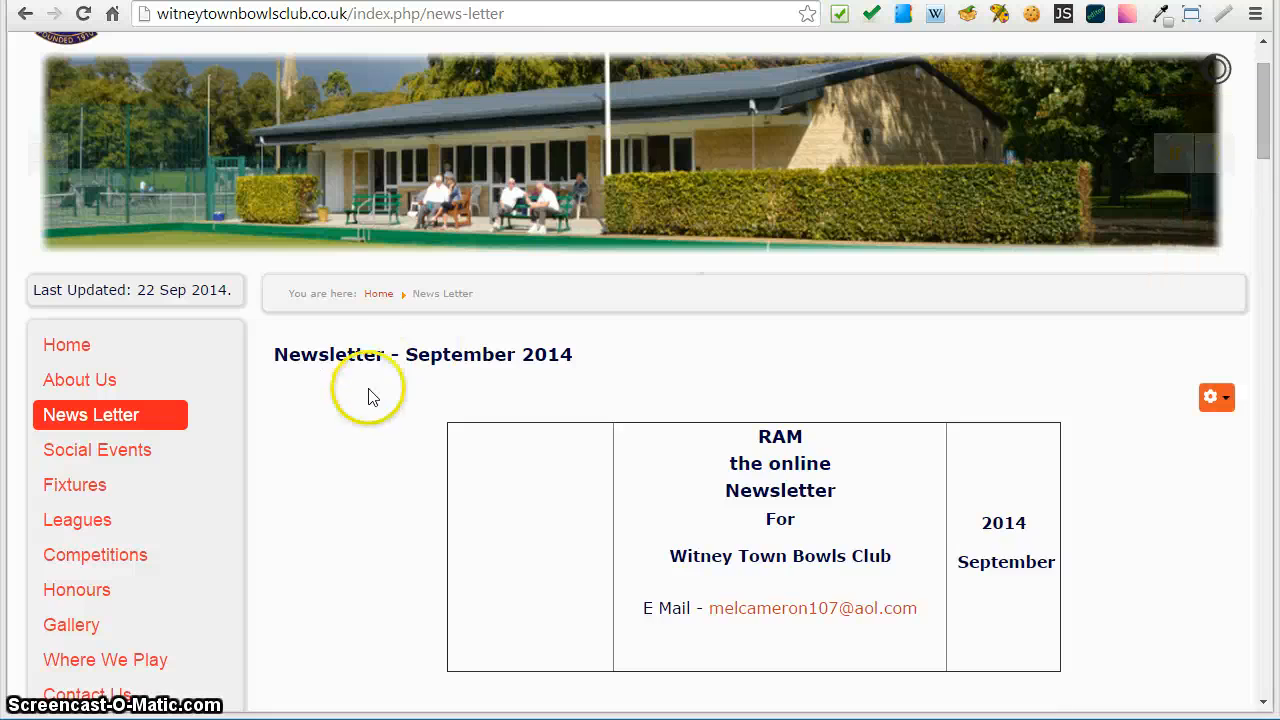
# - Open the September 2014 newsletter article for editing from its edit options
pyautogui.scroll(-5, 351, 480)
pyautogui.scroll(-3, 465, 513)
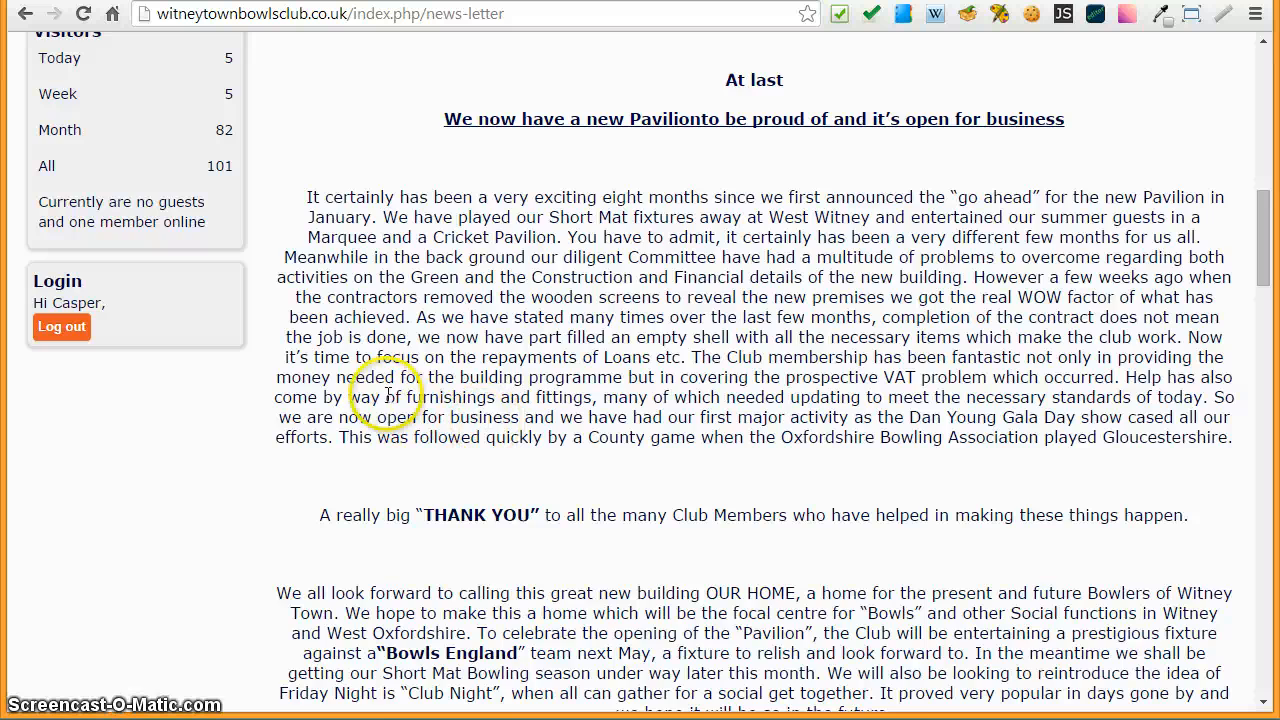
pyautogui.scroll(3, 385, 396)
pyautogui.scroll(1, 335, 367)
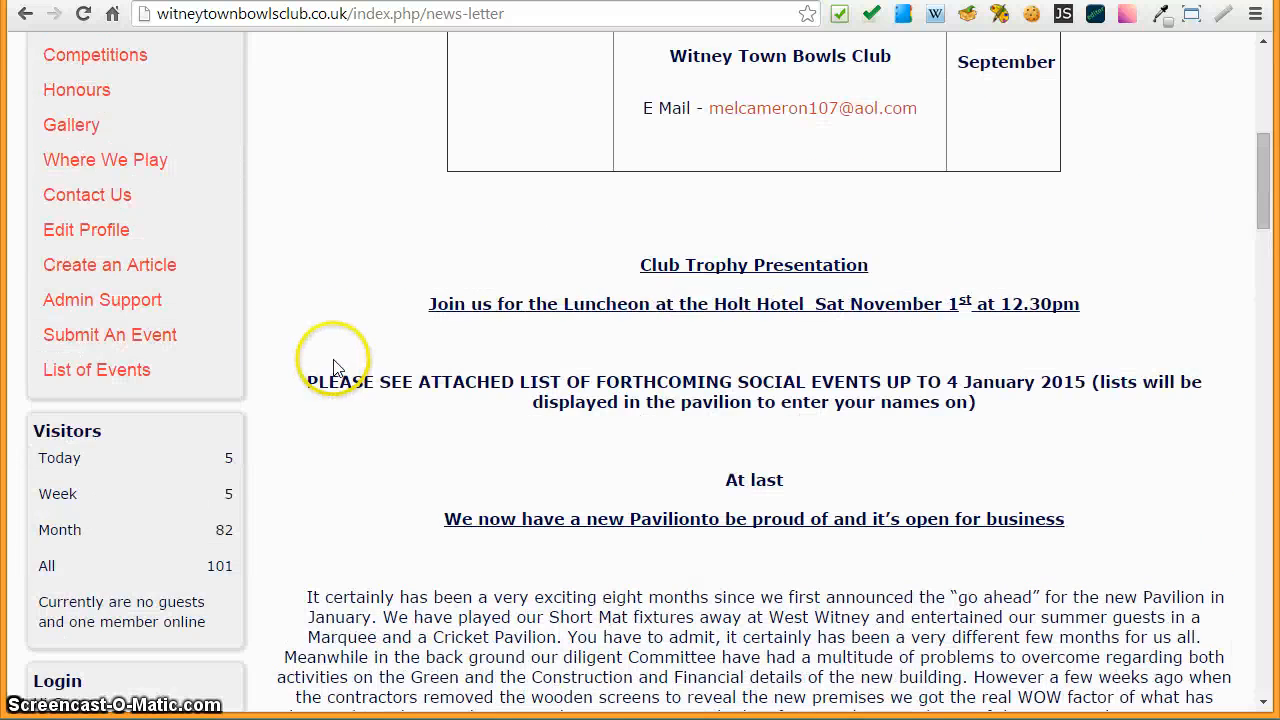
pyautogui.scroll(2, 333, 367)
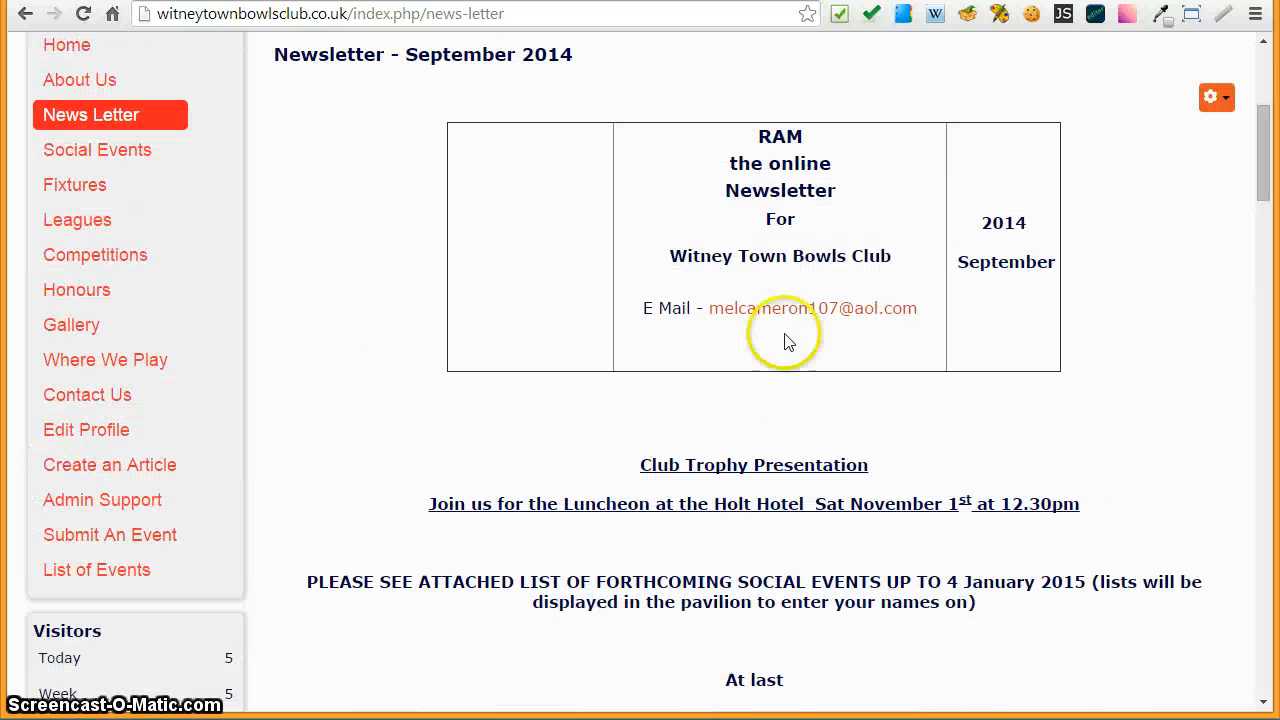
pyautogui.click(1226, 100)
pyautogui.click(1134, 136)
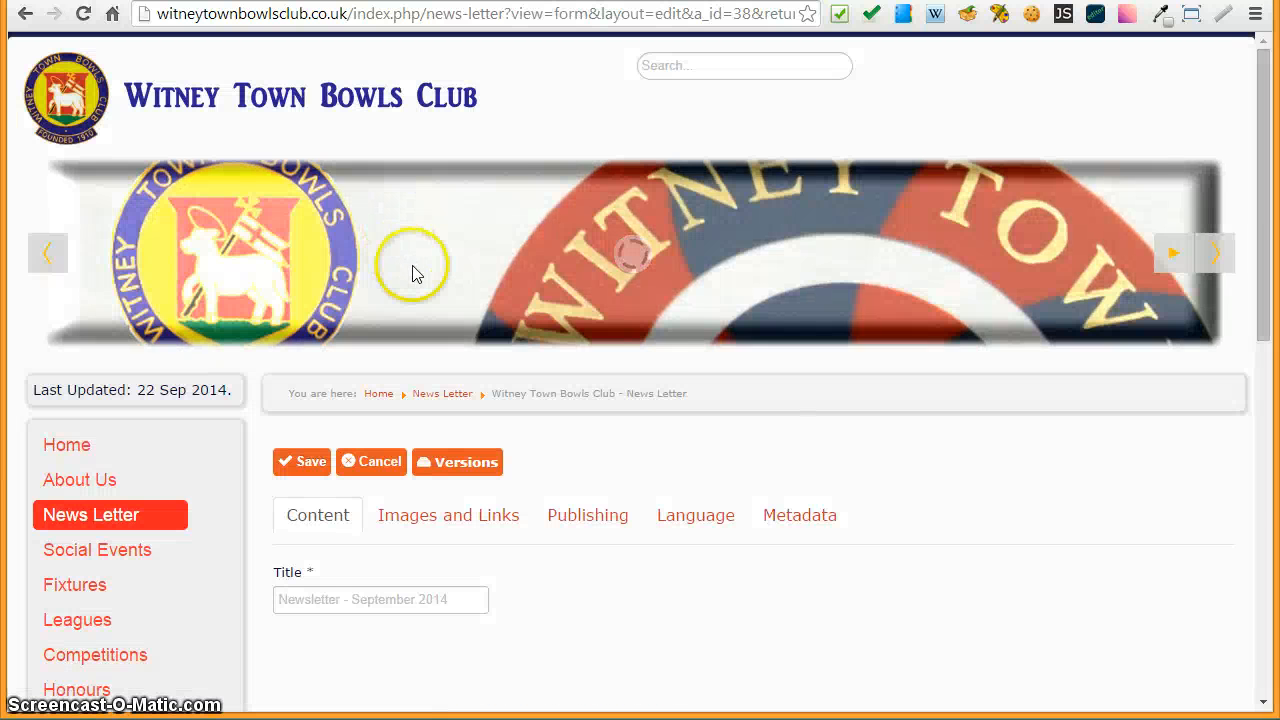
# - Switch the article editor to HTML source view
pyautogui.scroll(-1, 850, 395)
pyautogui.scroll(-3, 878, 398)
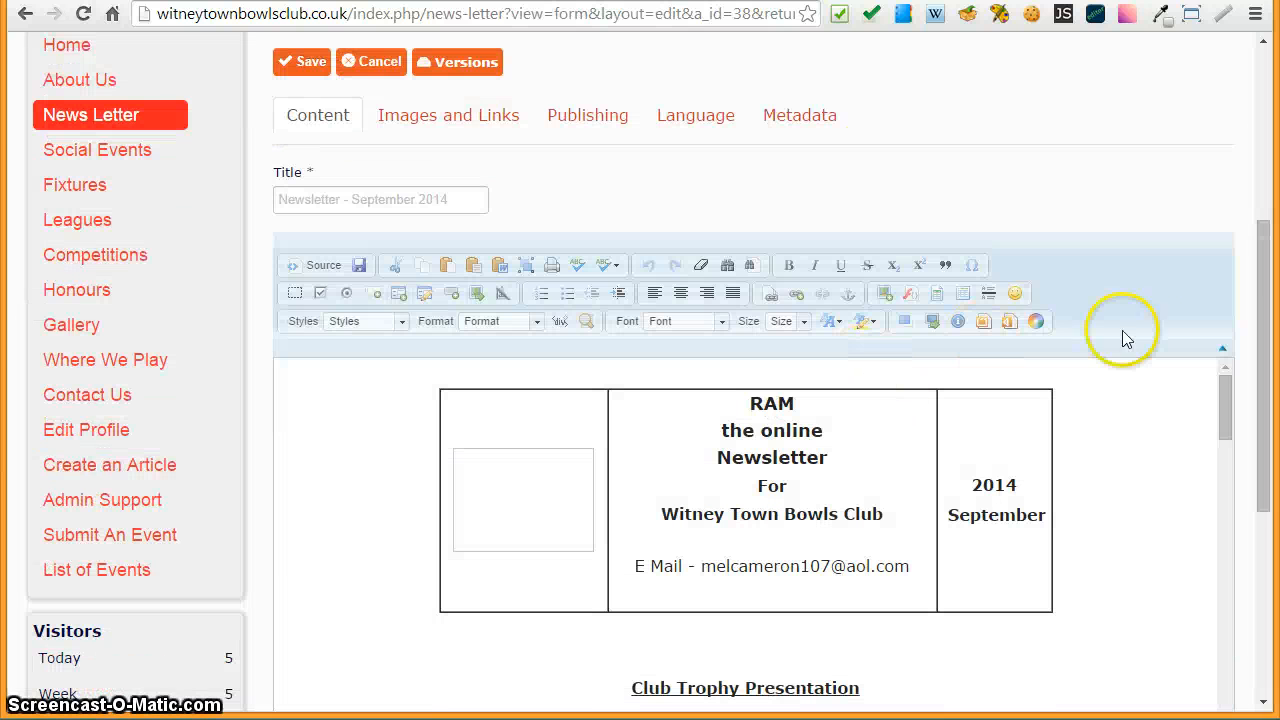
pyautogui.scroll(-2, 1248, 358)
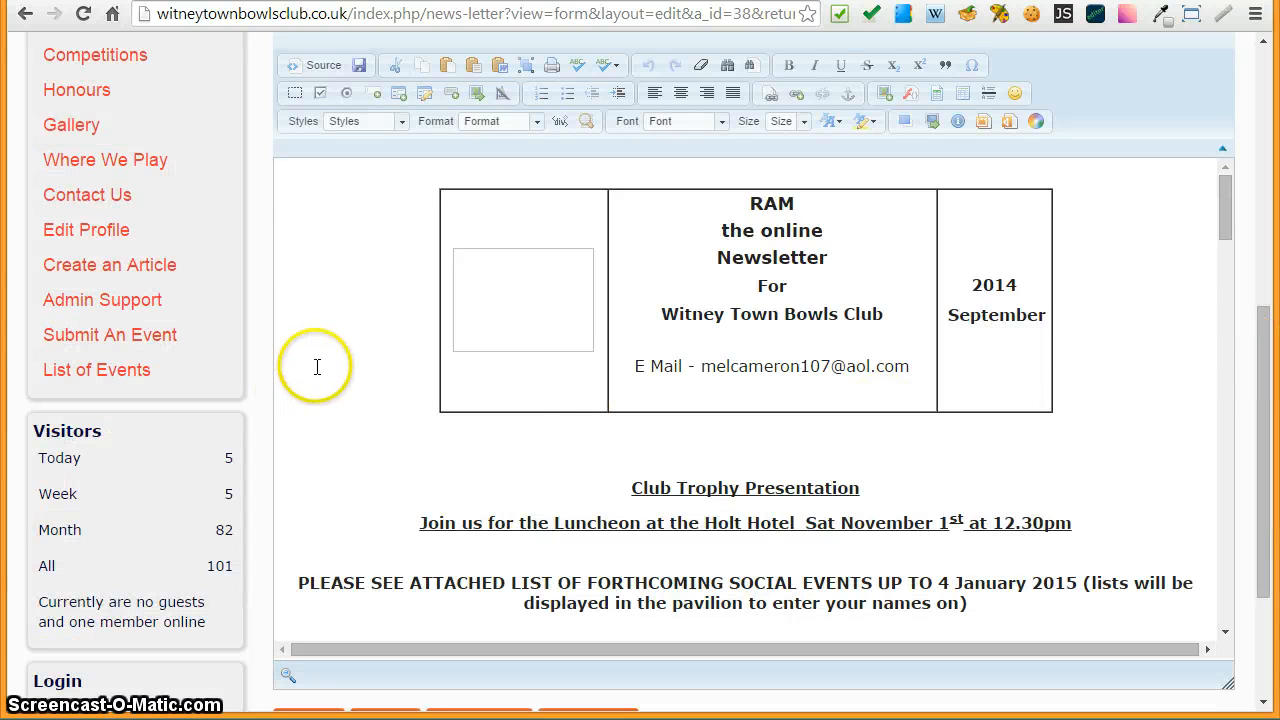
pyautogui.scroll(-4, 322, 360)
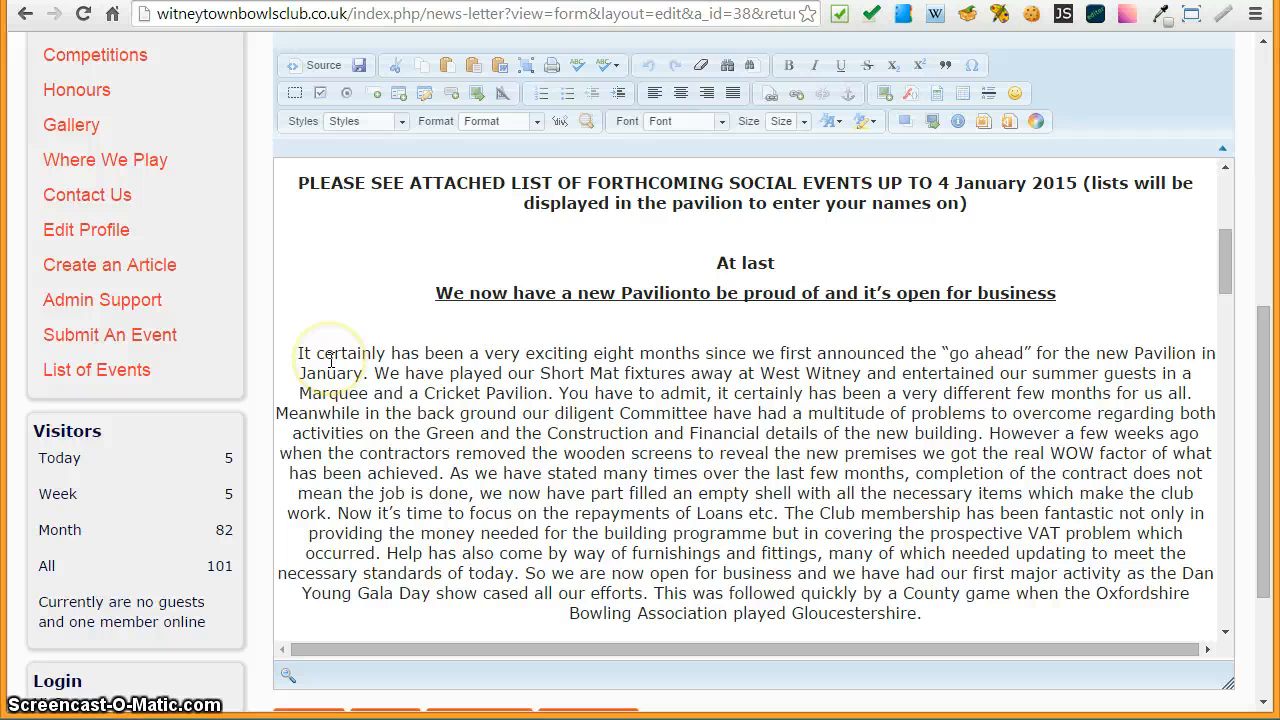
pyautogui.scroll(5, 386, 368)
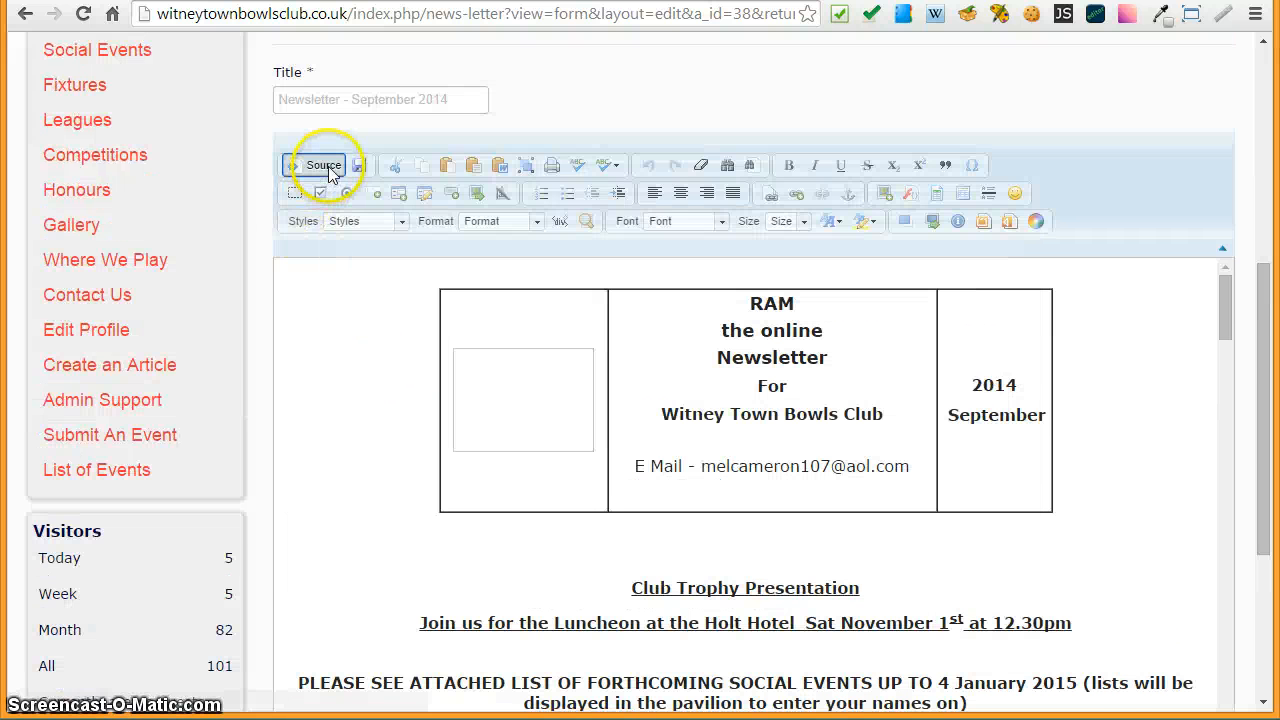
pyautogui.click(322, 166)
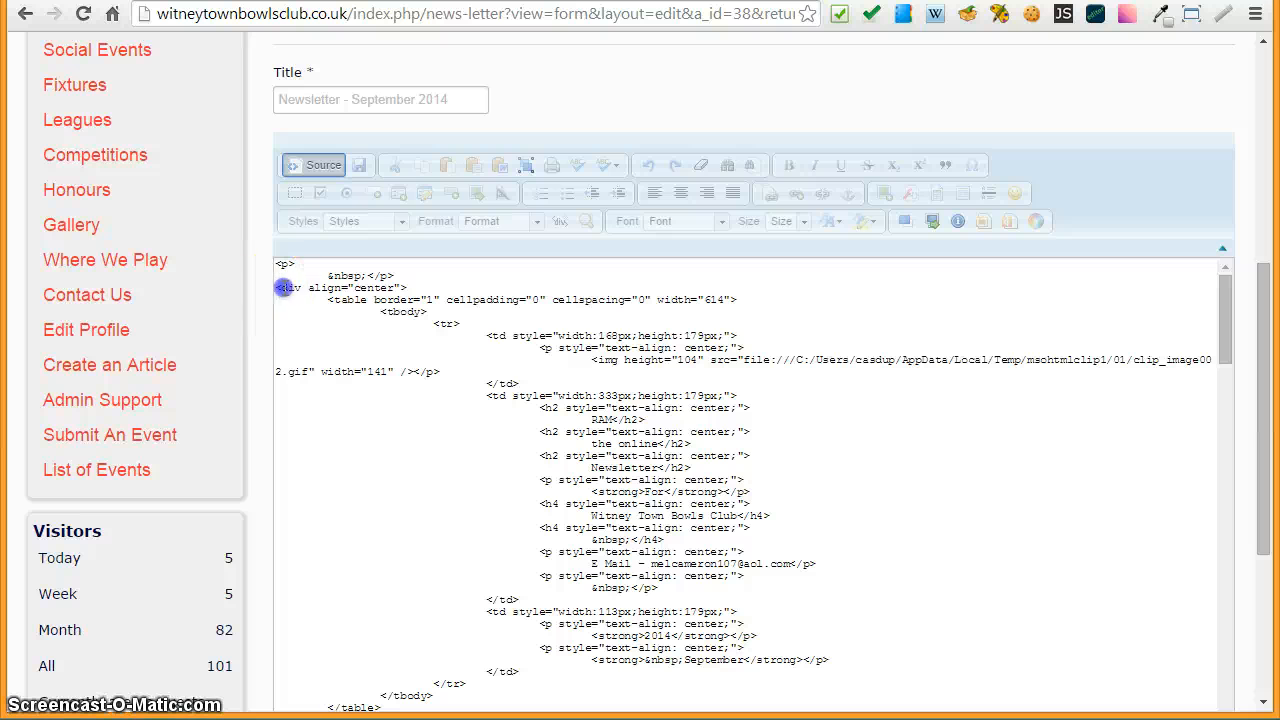
# - Add a closing </div> right after the header table's </table> so the centred div wraps only the table
pyautogui.moveTo(284, 288); pyautogui.dragTo(318, 288)
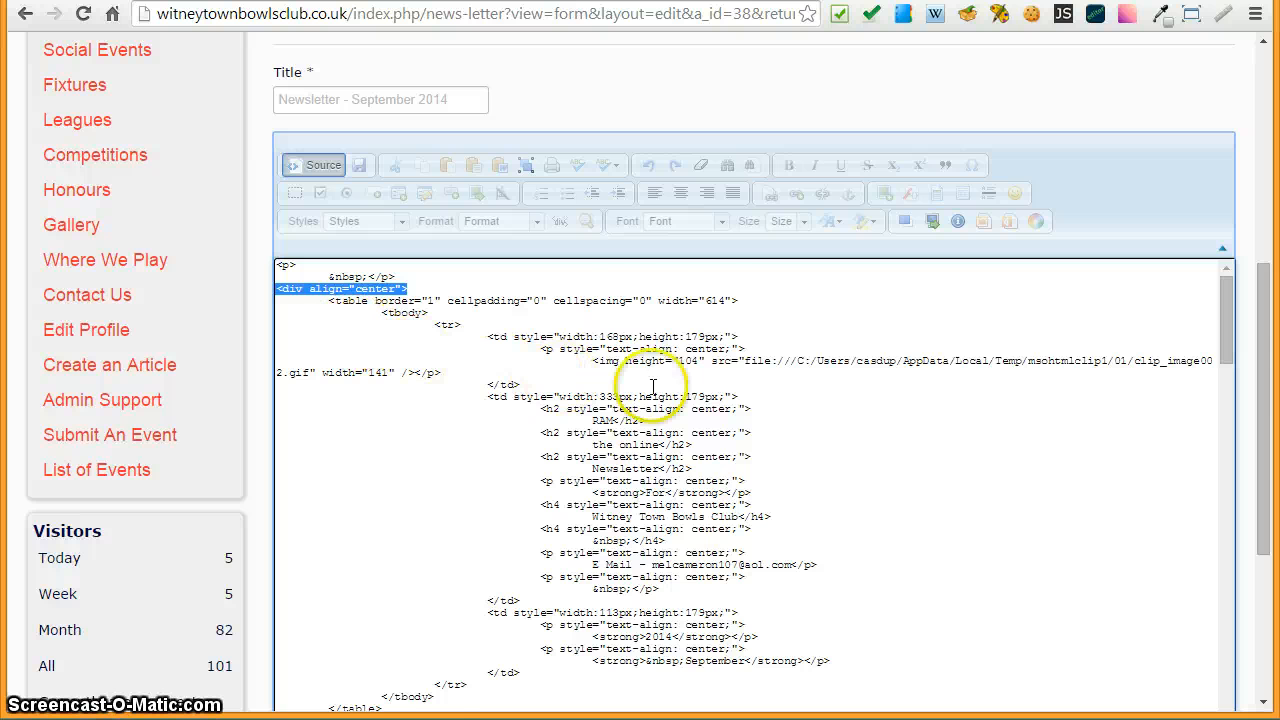
pyautogui.scroll(-2, 784, 400)
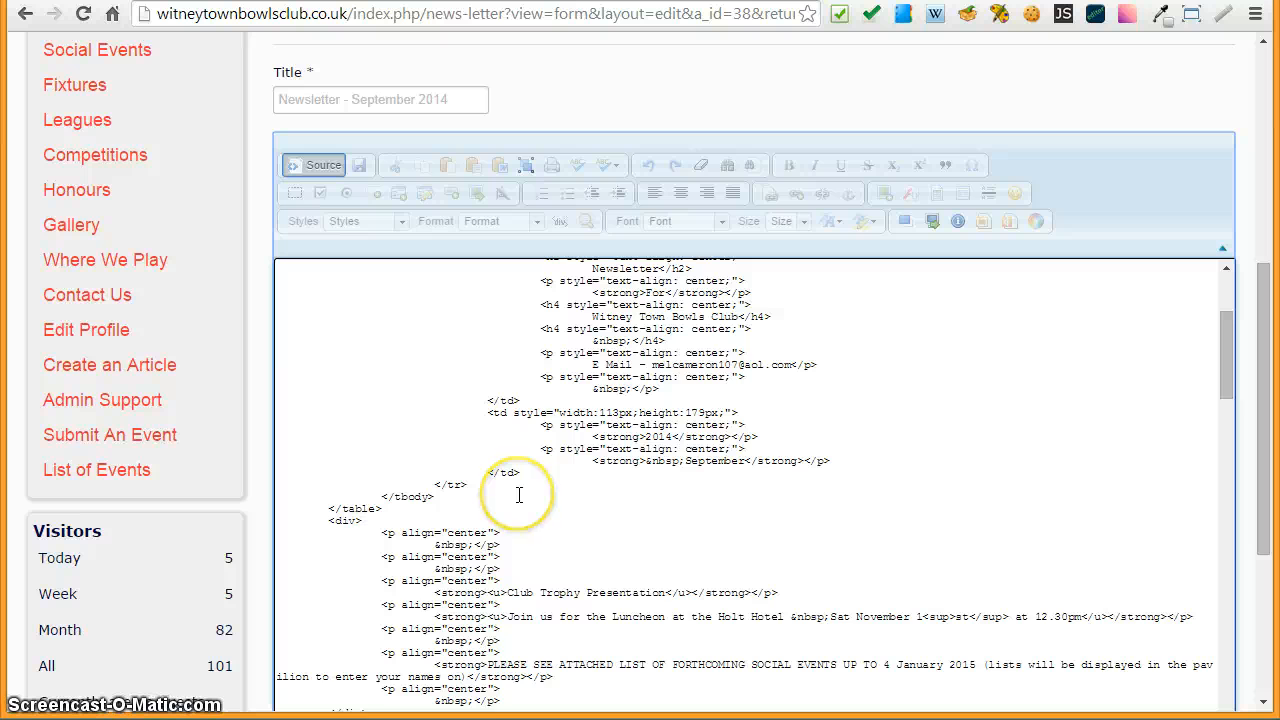
pyautogui.scroll(-1, 519, 495)
pyautogui.click(580, 485)
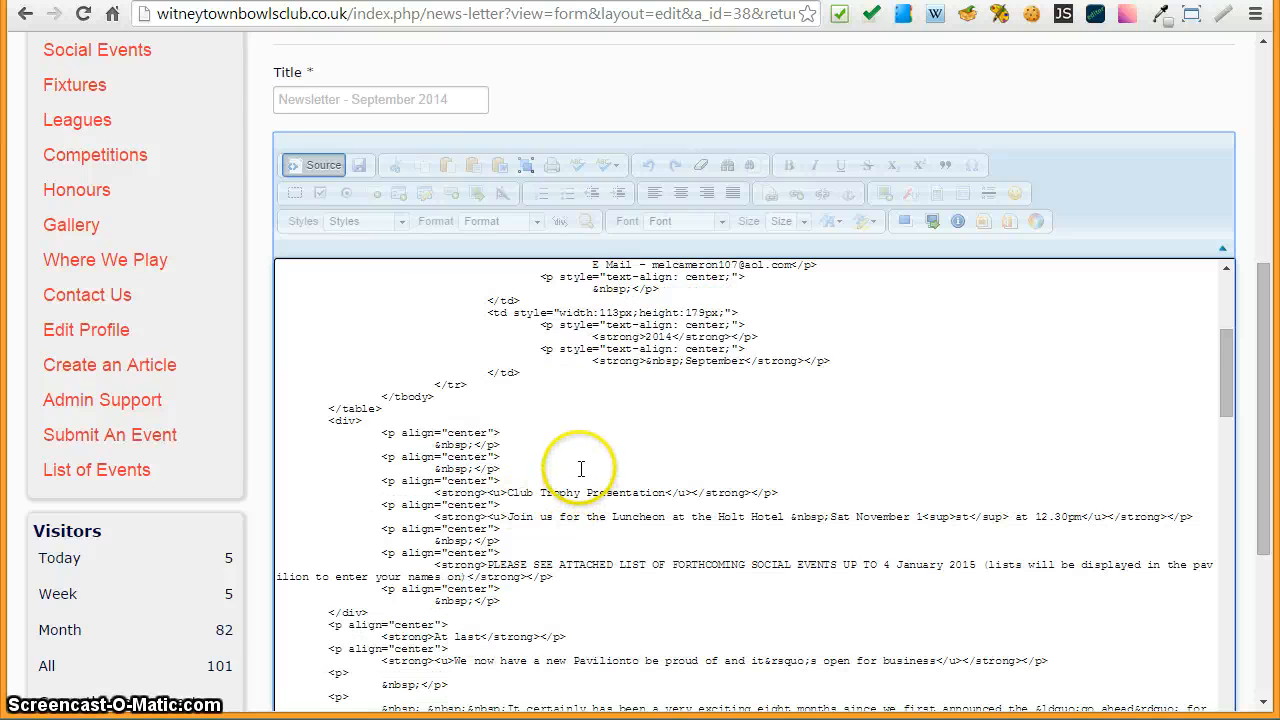
pyautogui.scroll(2, 575, 465)
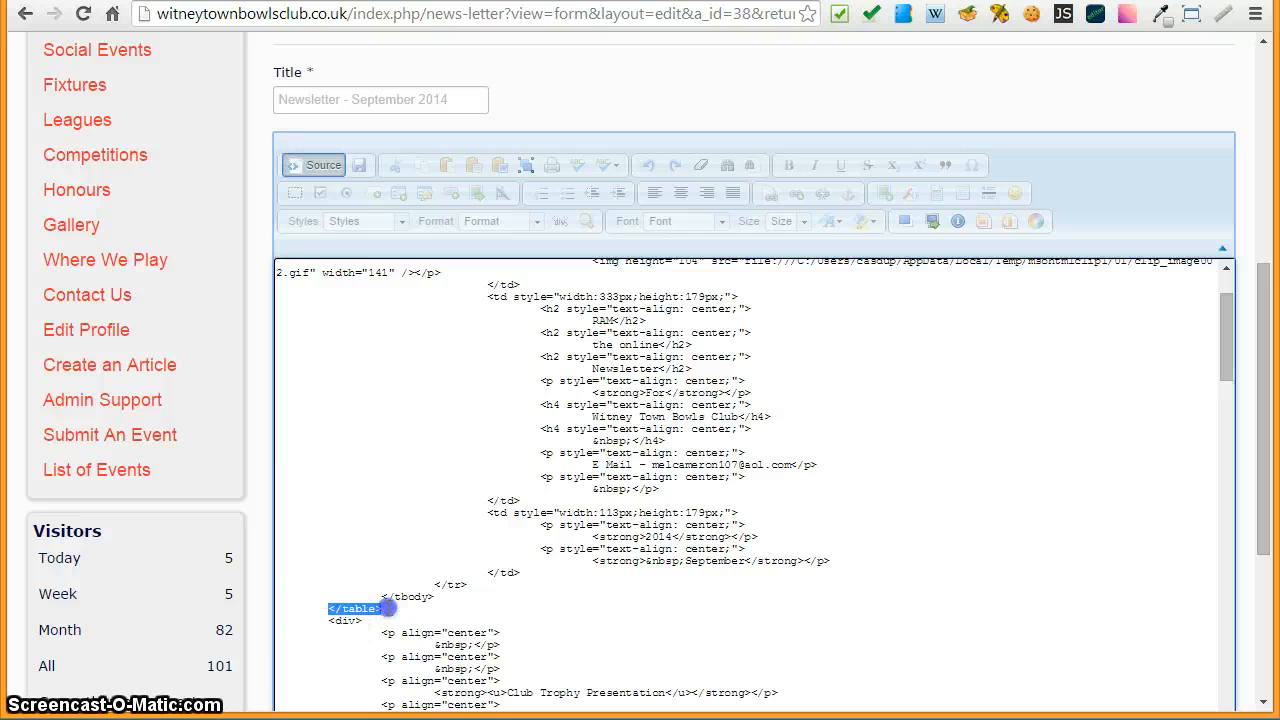
pyautogui.click(443, 608)
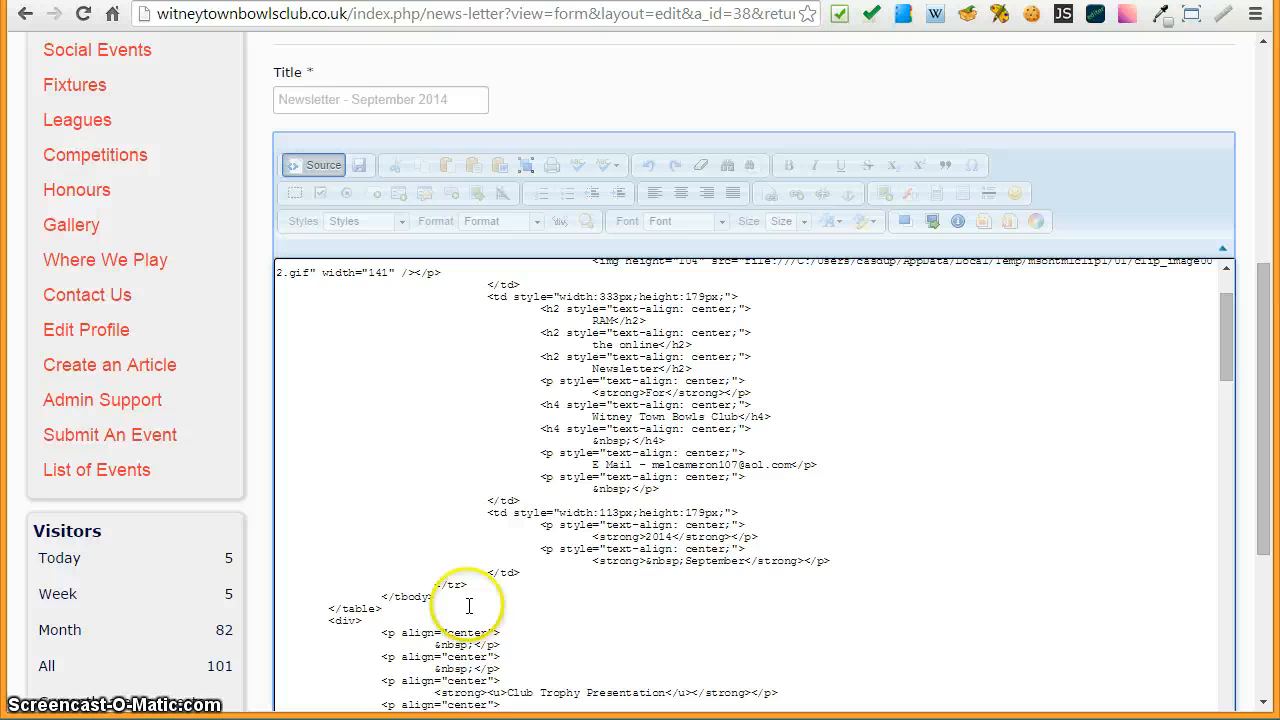
pyautogui.press('Return')
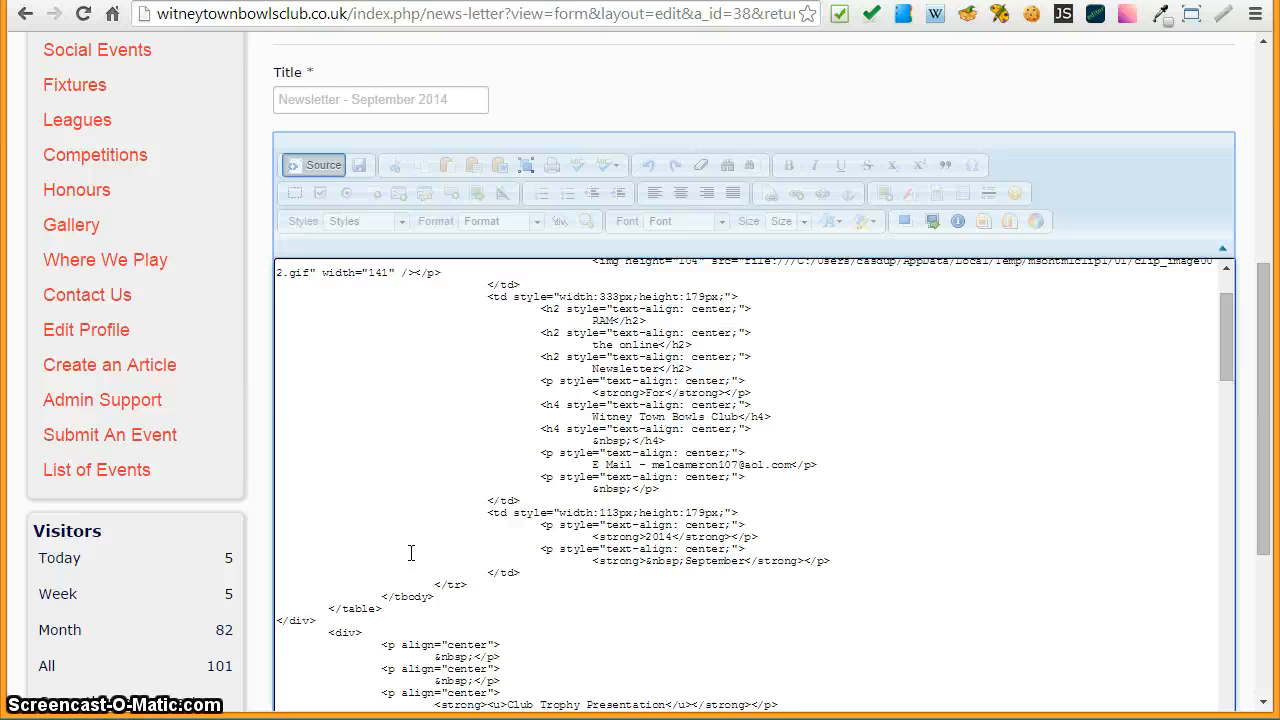
# - Switch the editor from source view back to the visual view
pyautogui.scroll(4, 320, 551)
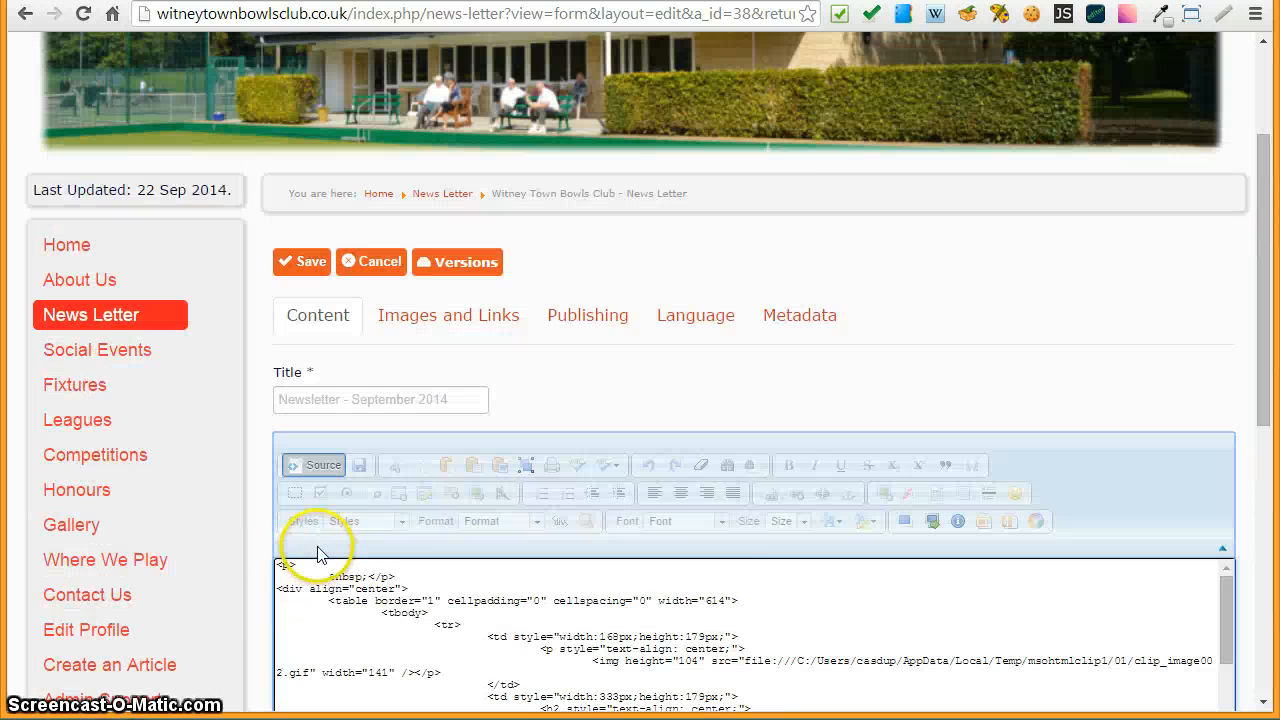
pyautogui.scroll(-1, 697, 610)
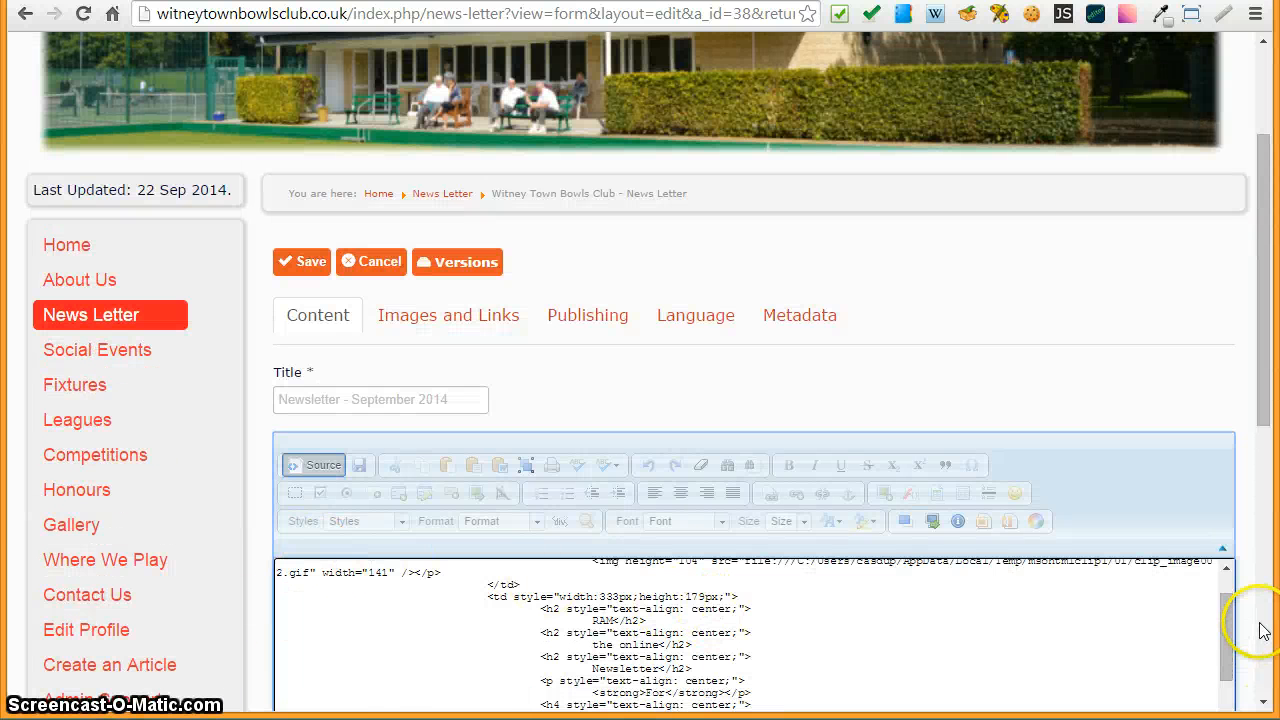
pyautogui.scroll(-2, 1263, 630)
pyautogui.click(308, 437)
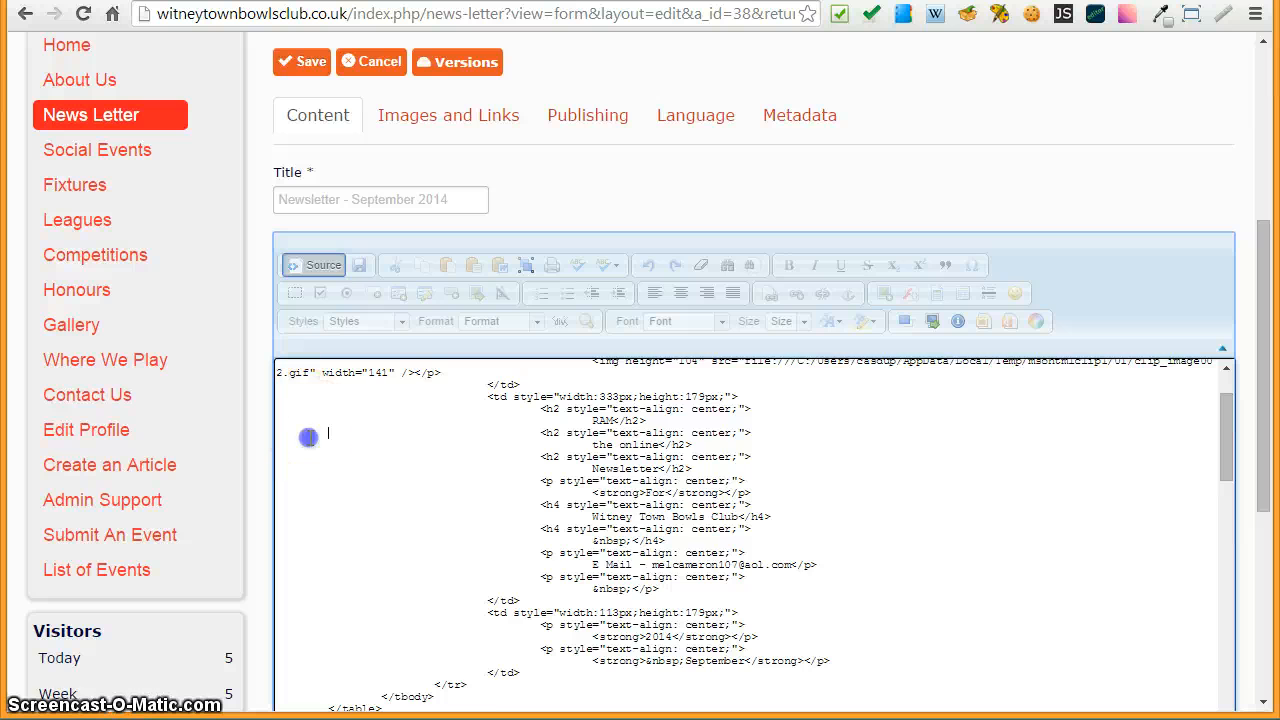
pyautogui.scroll(1, 312, 437)
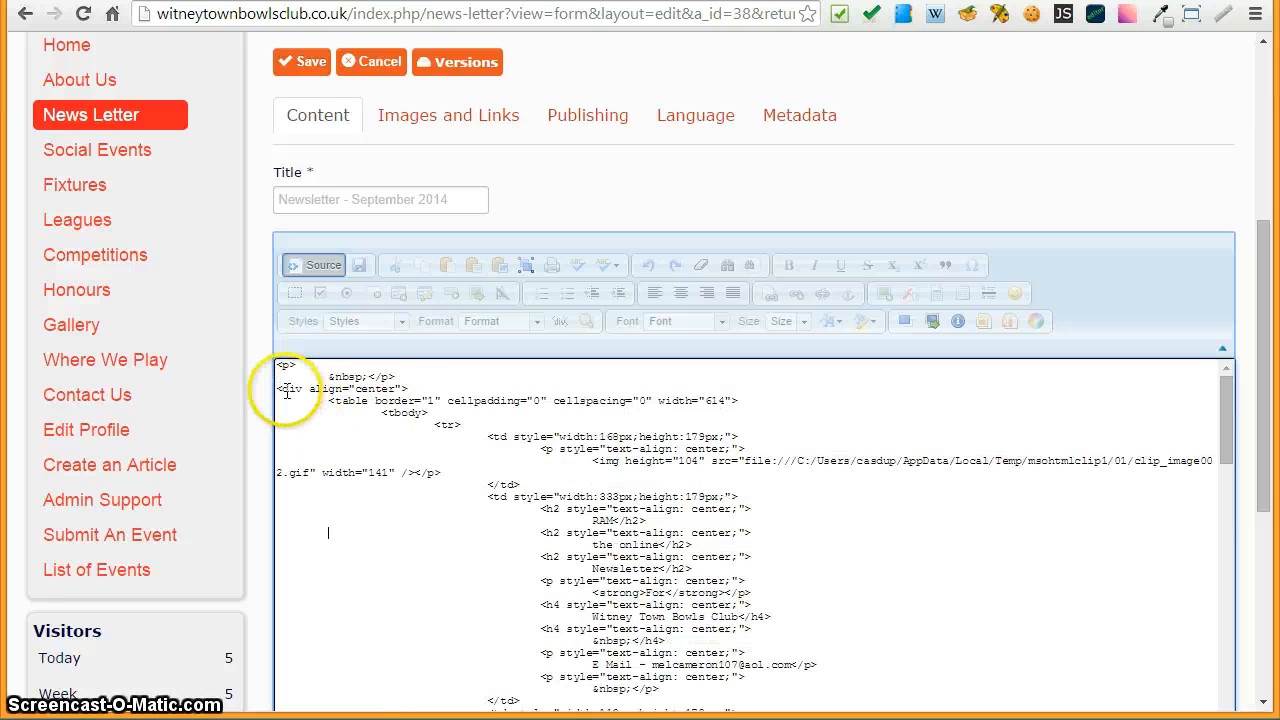
pyautogui.click(318, 265)
# - Scroll through the article in the visual editor to check the header table and headings
pyautogui.click(377, 463)
pyautogui.scroll(-5, 377, 465)
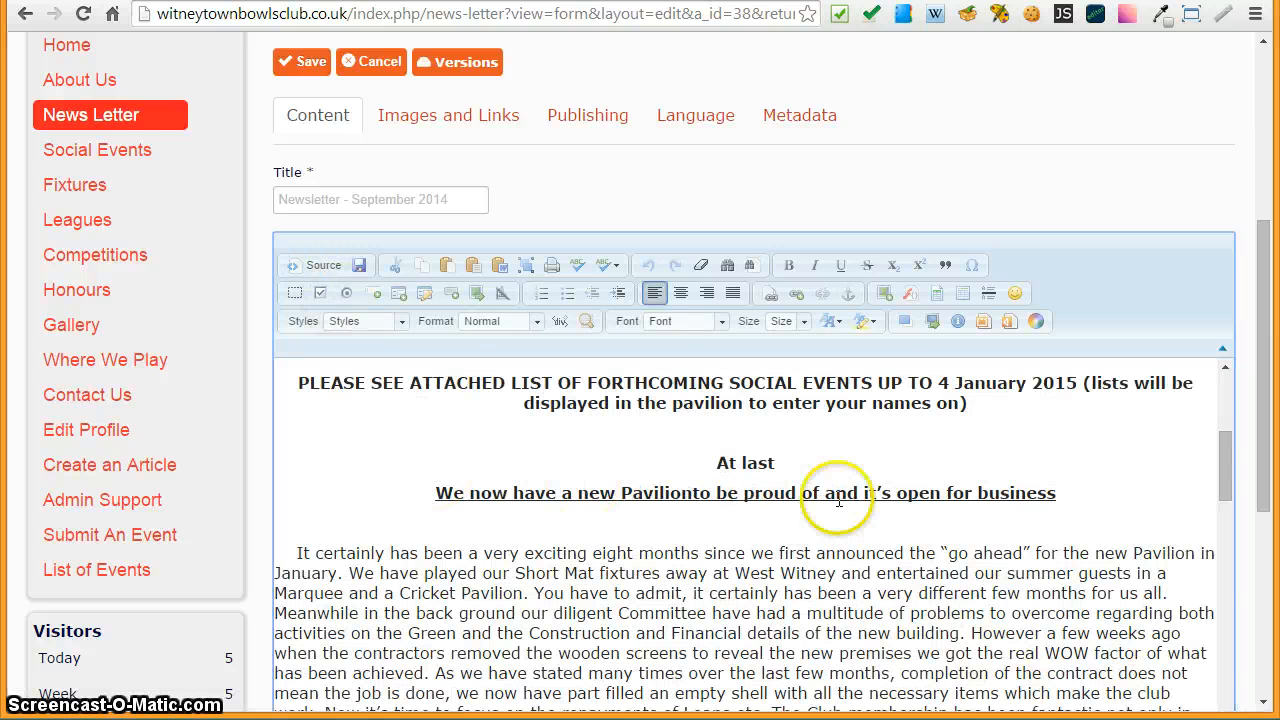
pyautogui.moveTo(1257, 372); pyautogui.dragTo(1262, 440)
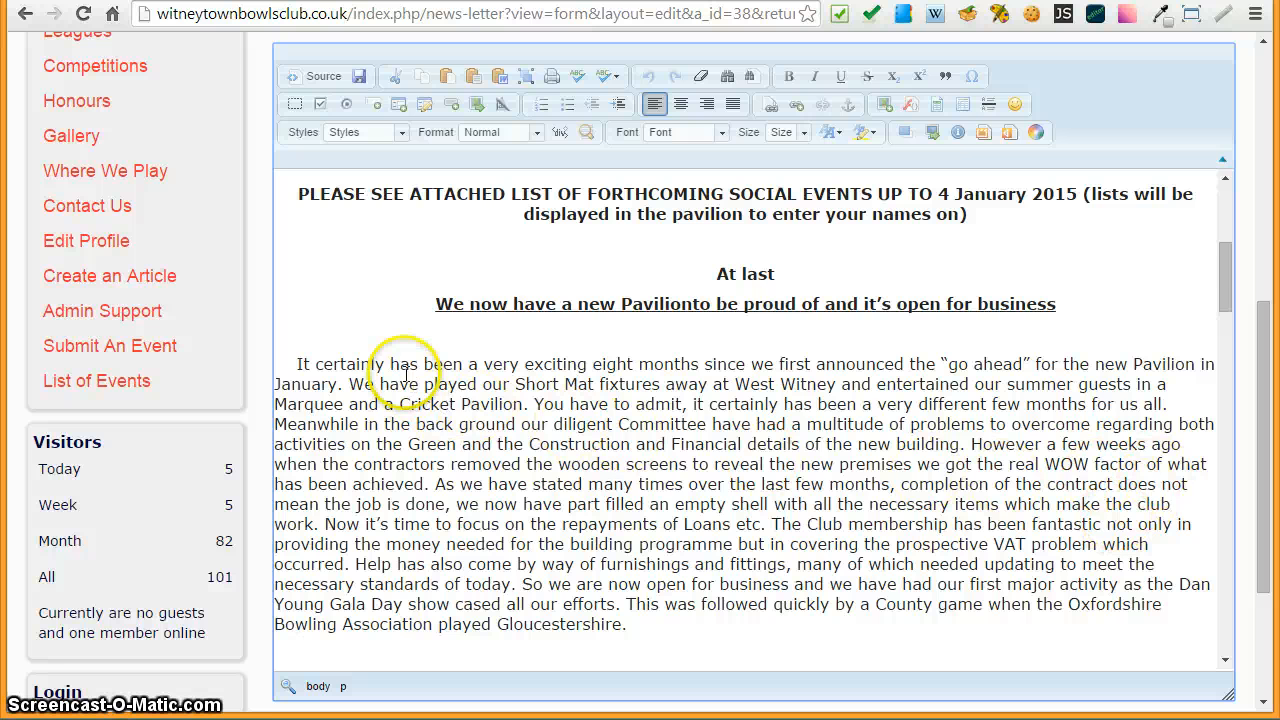
pyautogui.scroll(1, 405, 355)
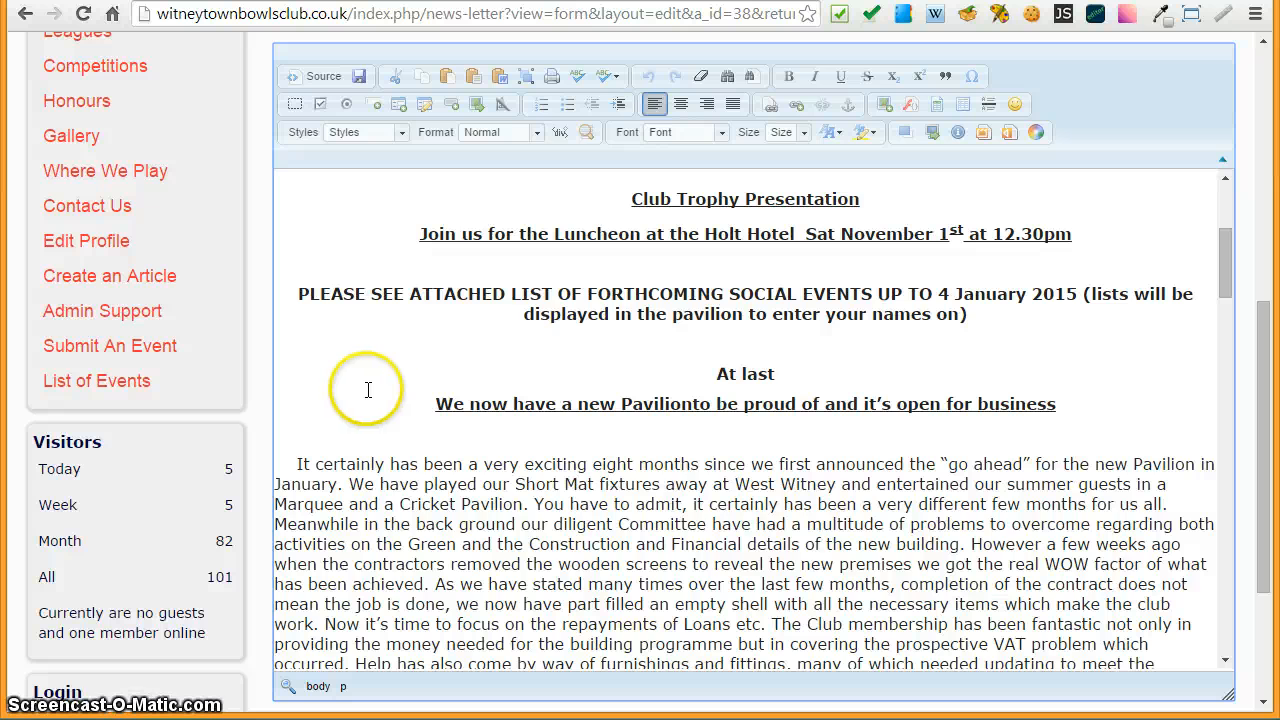
pyautogui.scroll(1, 368, 388)
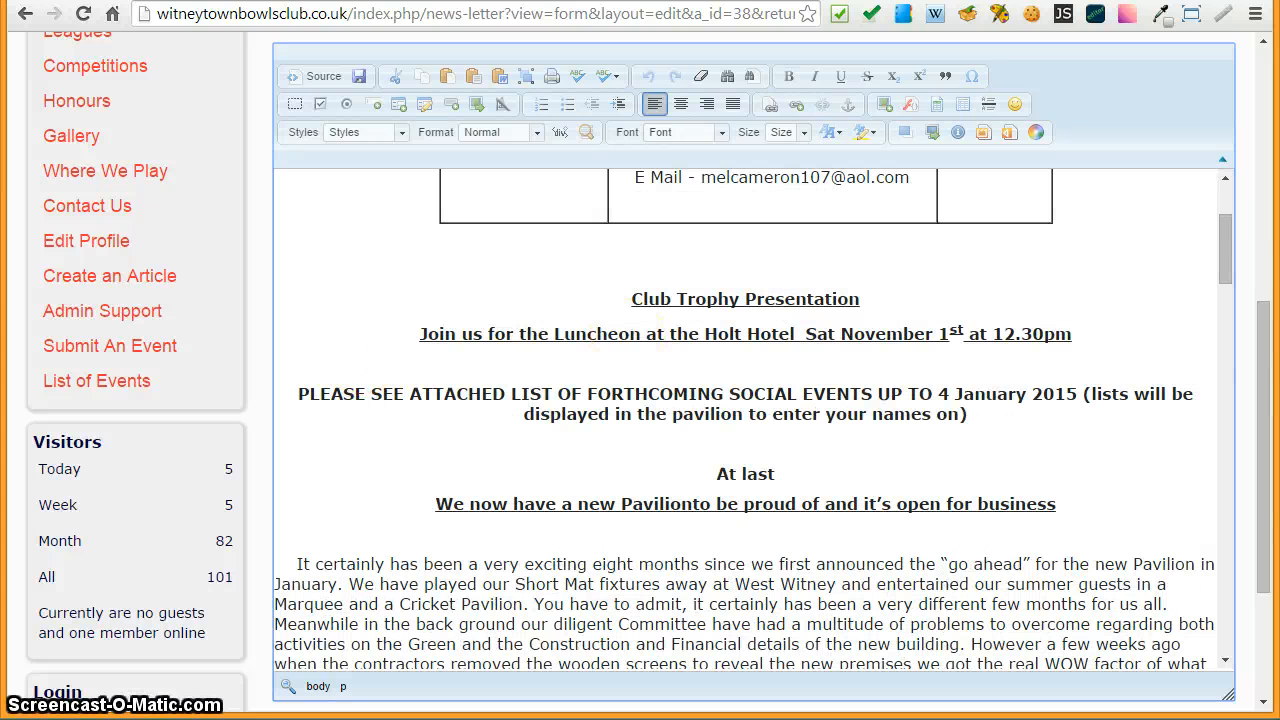
# - Place the Word newsletter document beside the browser to compare it with the edited article
pyautogui.moveTo(1279, 98); pyautogui.dragTo(980, 61)
pyautogui.scroll(2, 960, 237)
pyautogui.scroll(2, 952, 250)
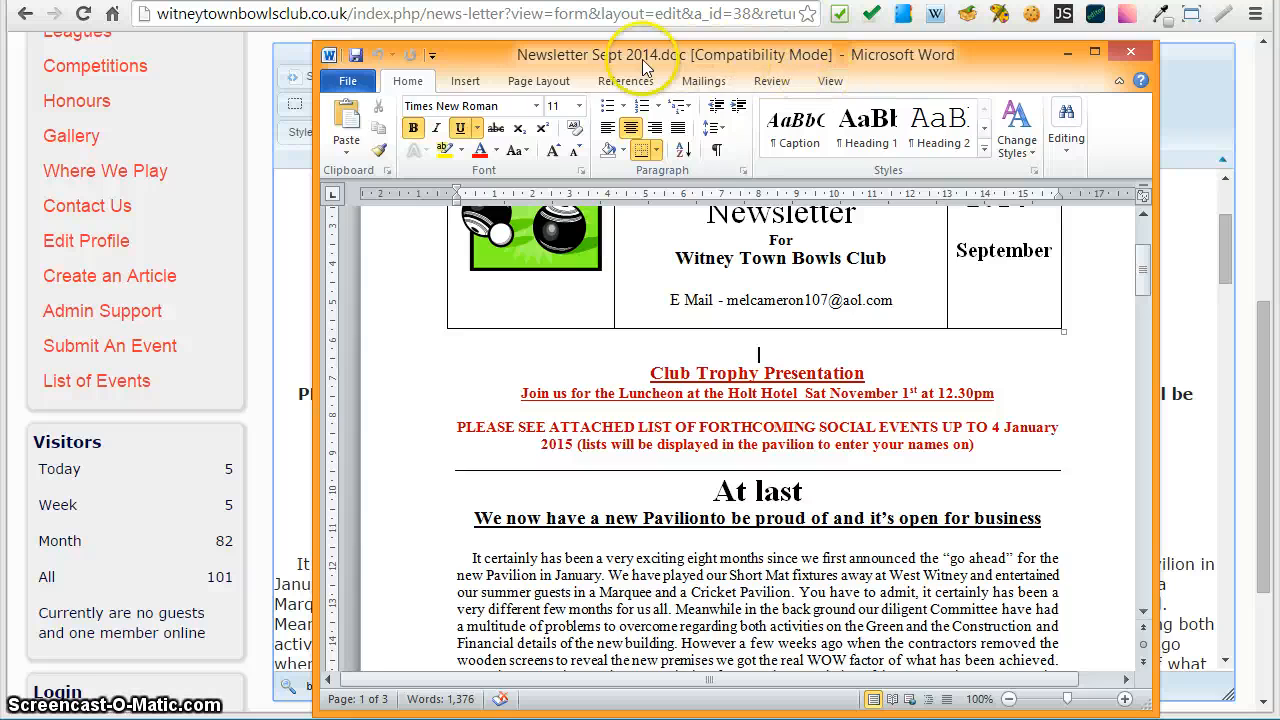
pyautogui.moveTo(635, 62); pyautogui.dragTo(1090, 57)
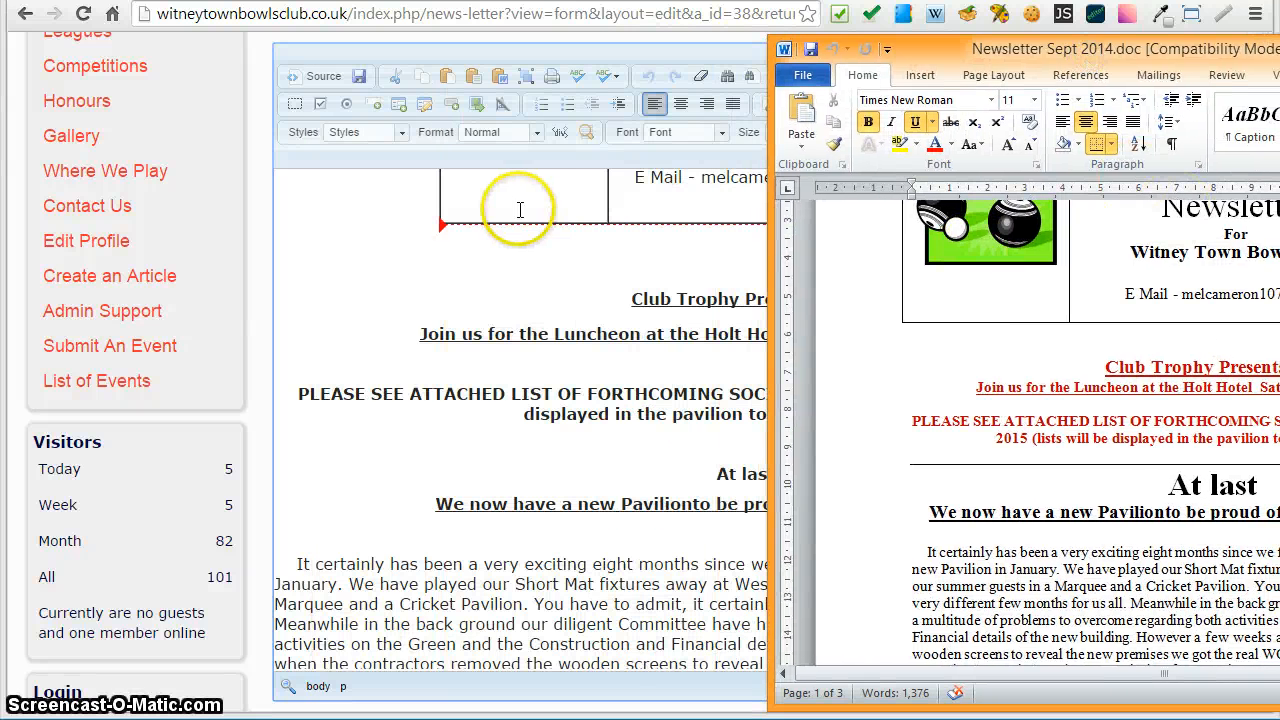
pyautogui.click(376, 279)
pyautogui.scroll(4, 376, 279)
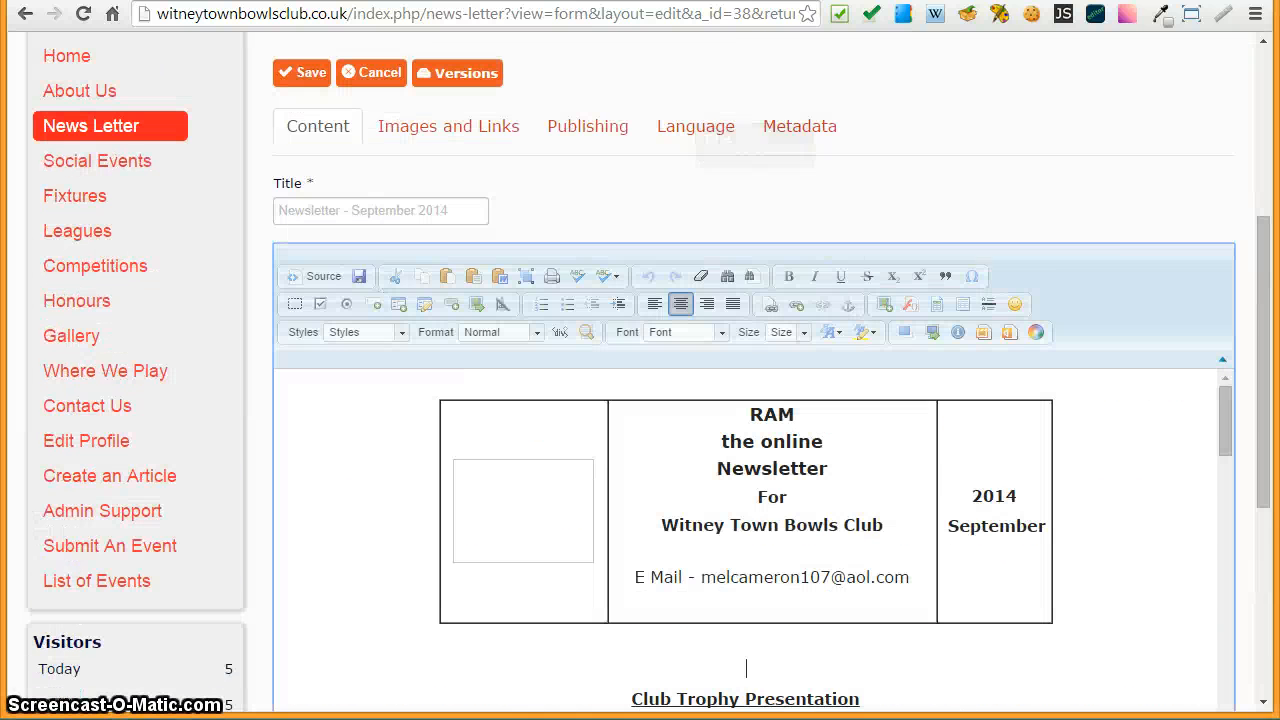
# - Compare the article's header table in the editor with the Word newsletter document side by side
pyautogui.click(1276, 70)
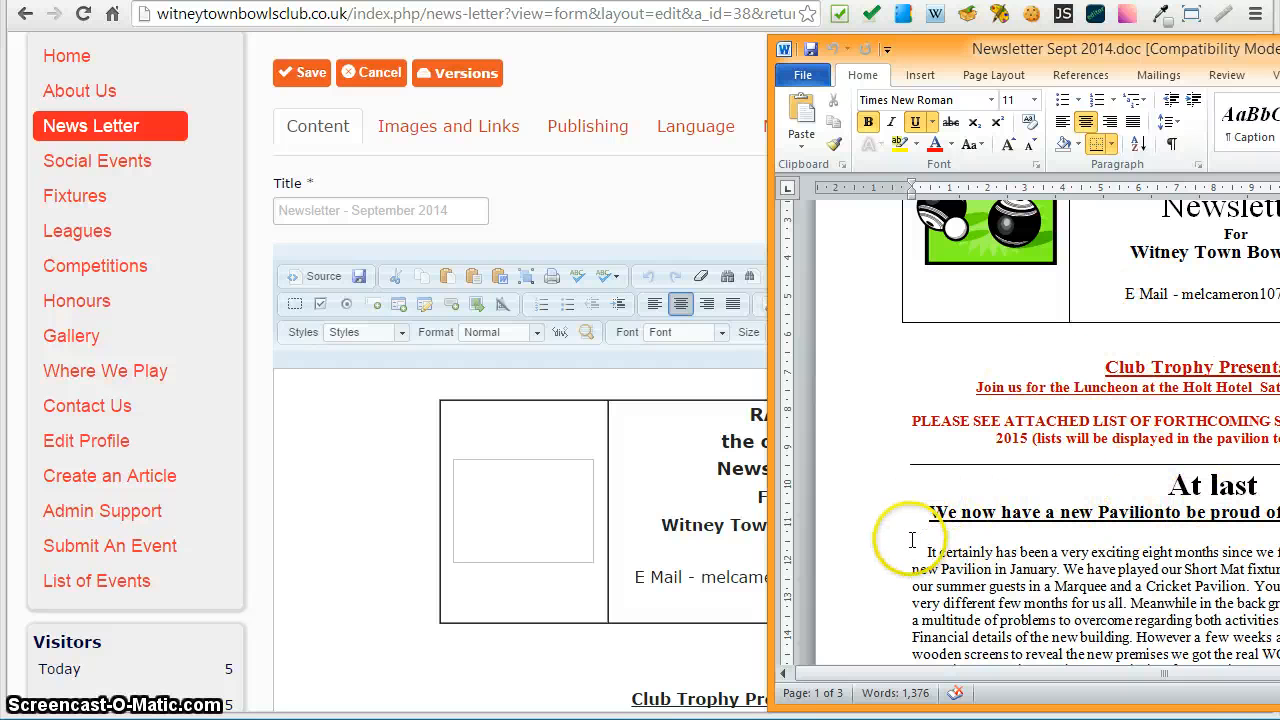
pyautogui.click(354, 469)
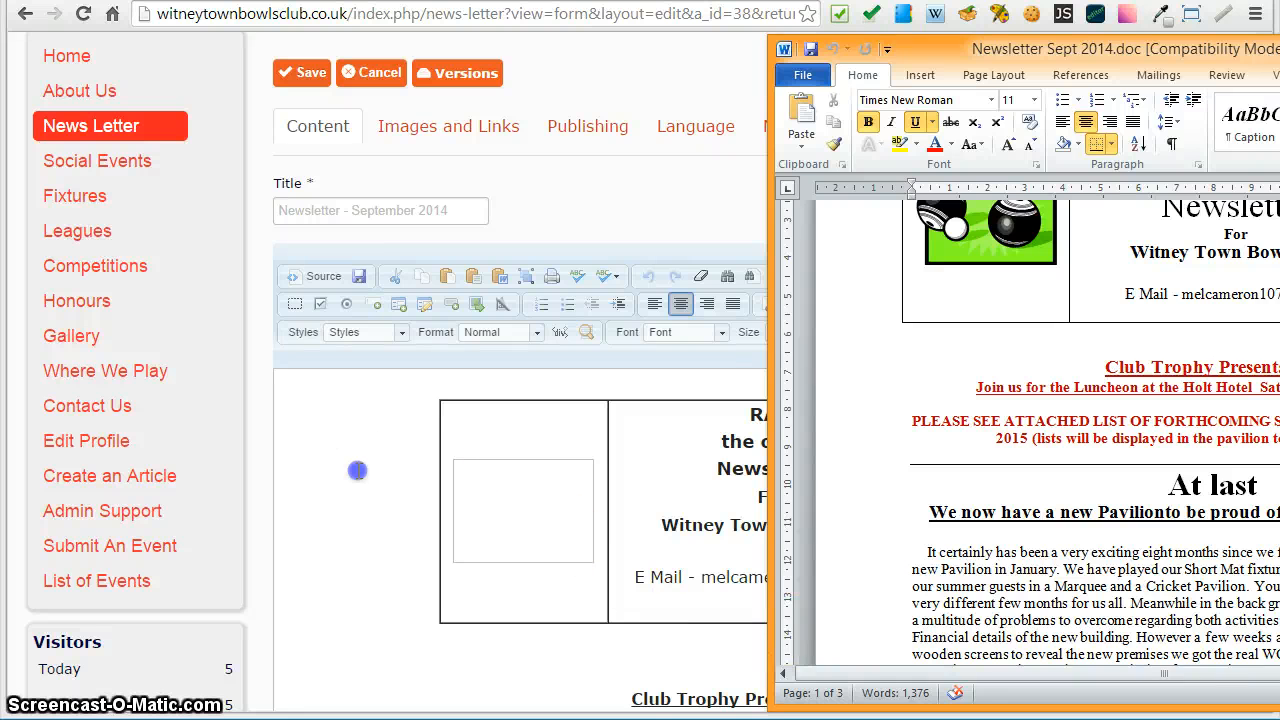
pyautogui.scroll(-3, 360, 470)
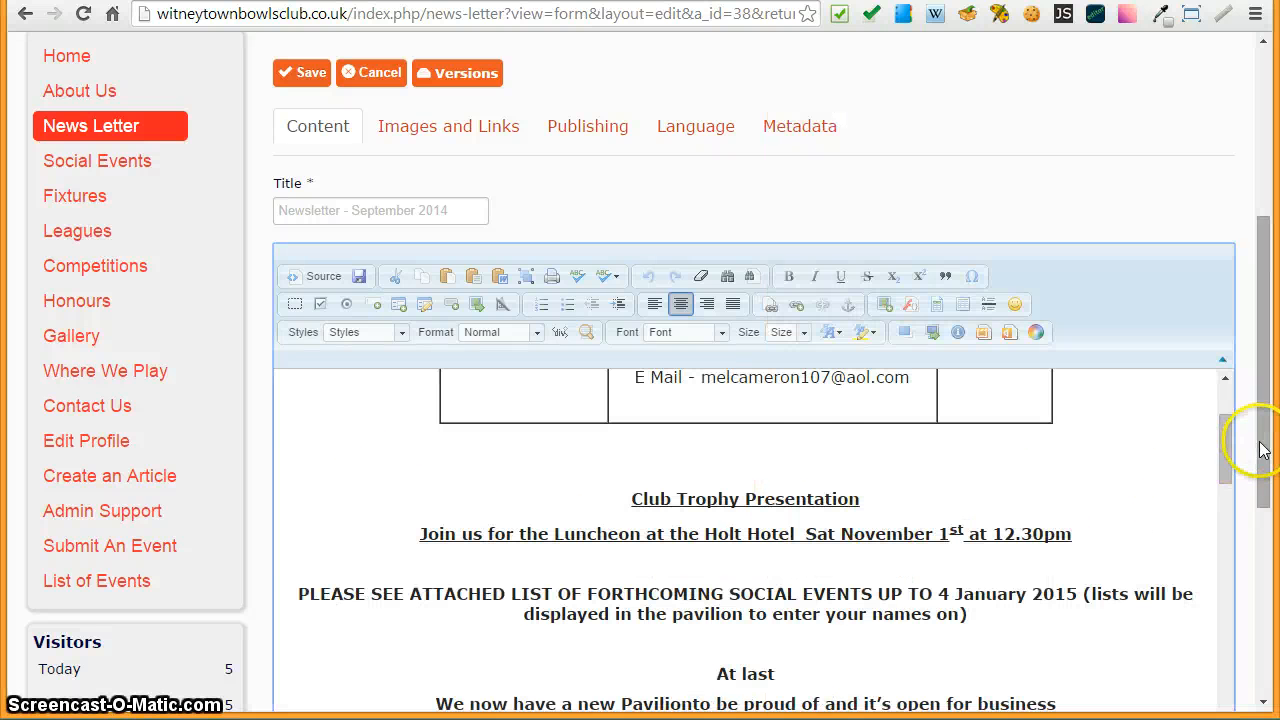
pyautogui.moveTo(1262, 445); pyautogui.dragTo(1268, 591)
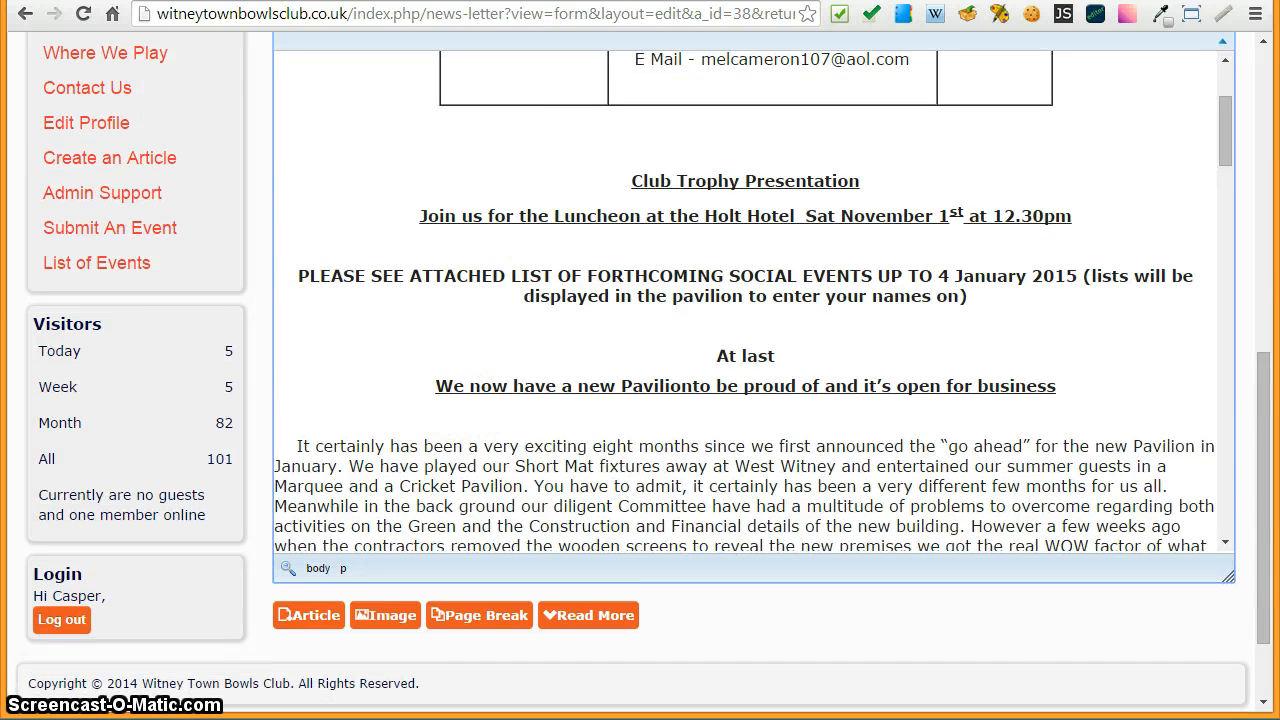
pyautogui.hotkey('alt', 'Tab')
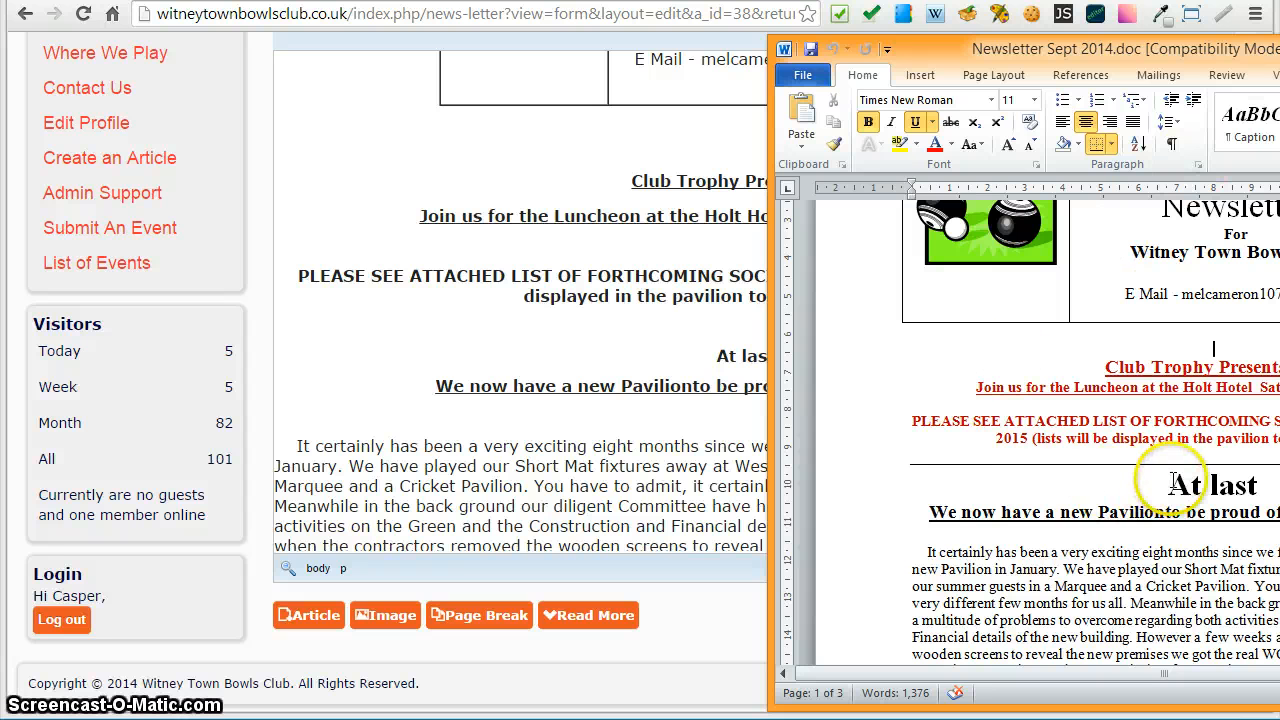
# - Scroll through the whole article in the visual editor to review its paragraphs and social events calendar
pyautogui.click(300, 413)
pyautogui.scroll(-10, 343, 438)
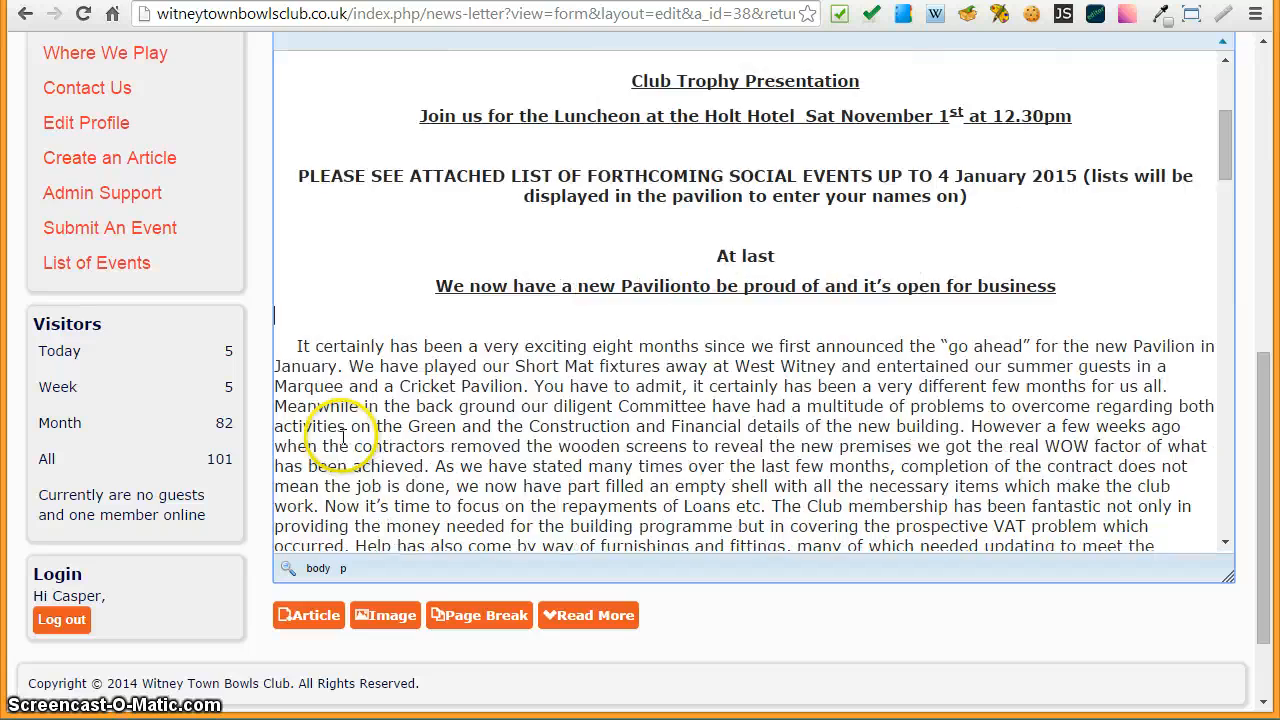
pyautogui.scroll(-12, 352, 428)
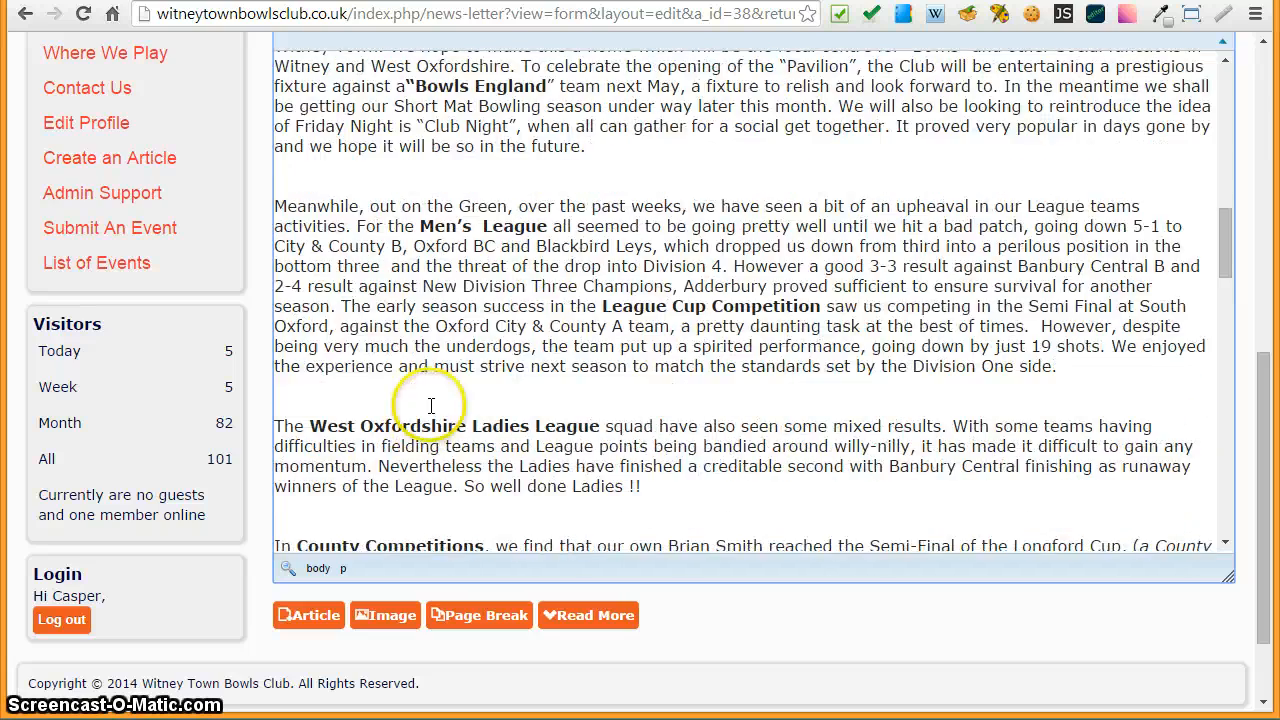
pyautogui.scroll(-4, 452, 383)
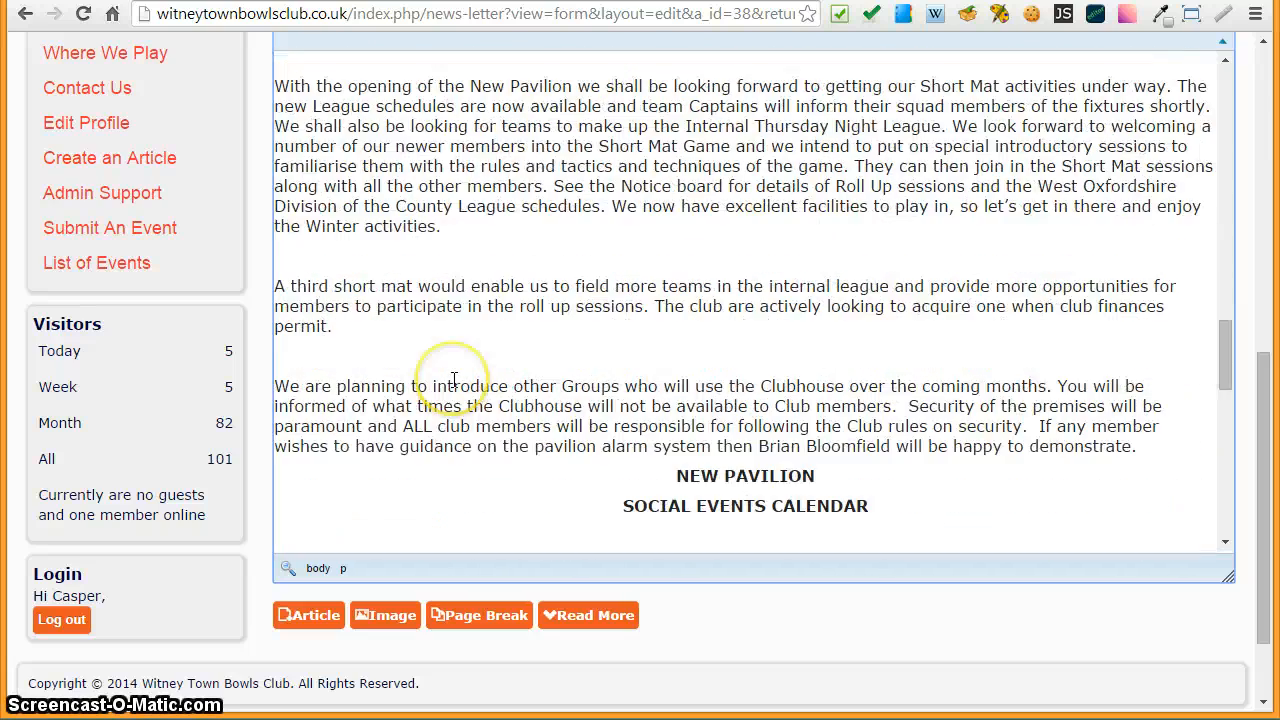
pyautogui.scroll(-4, 454, 379)
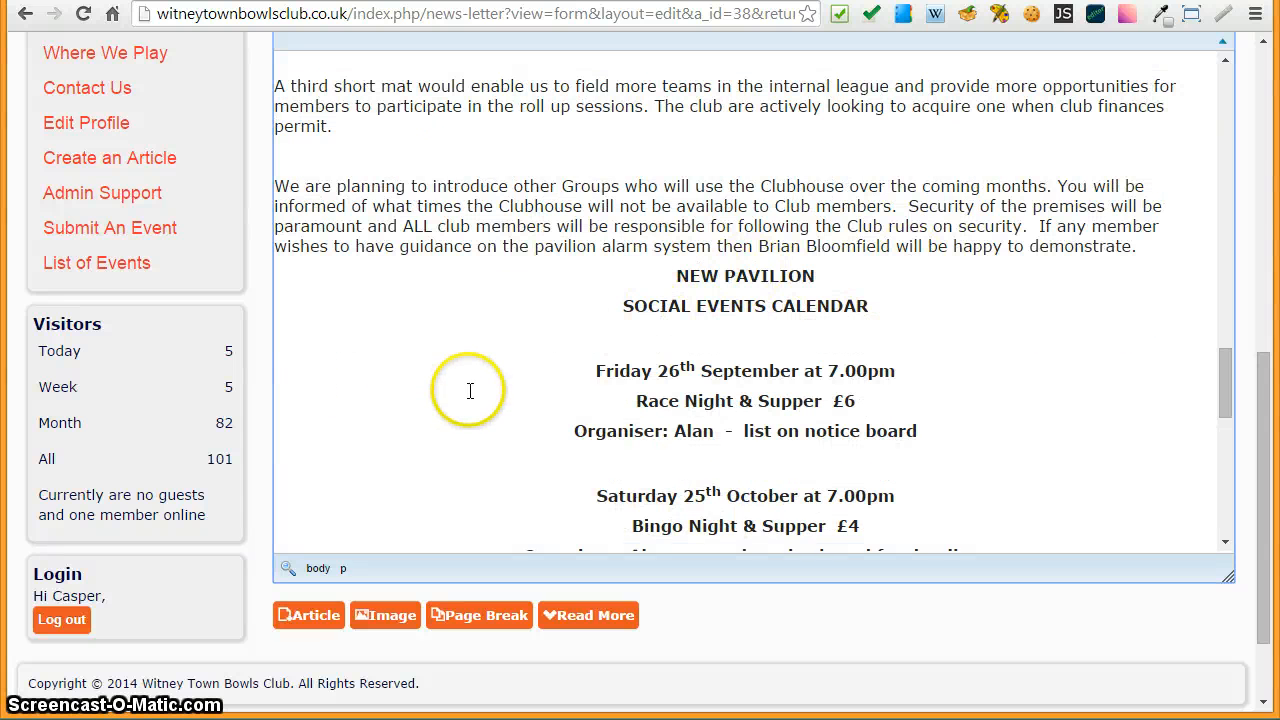
pyautogui.scroll(-7, 472, 384)
pyautogui.scroll(2, 472, 384)
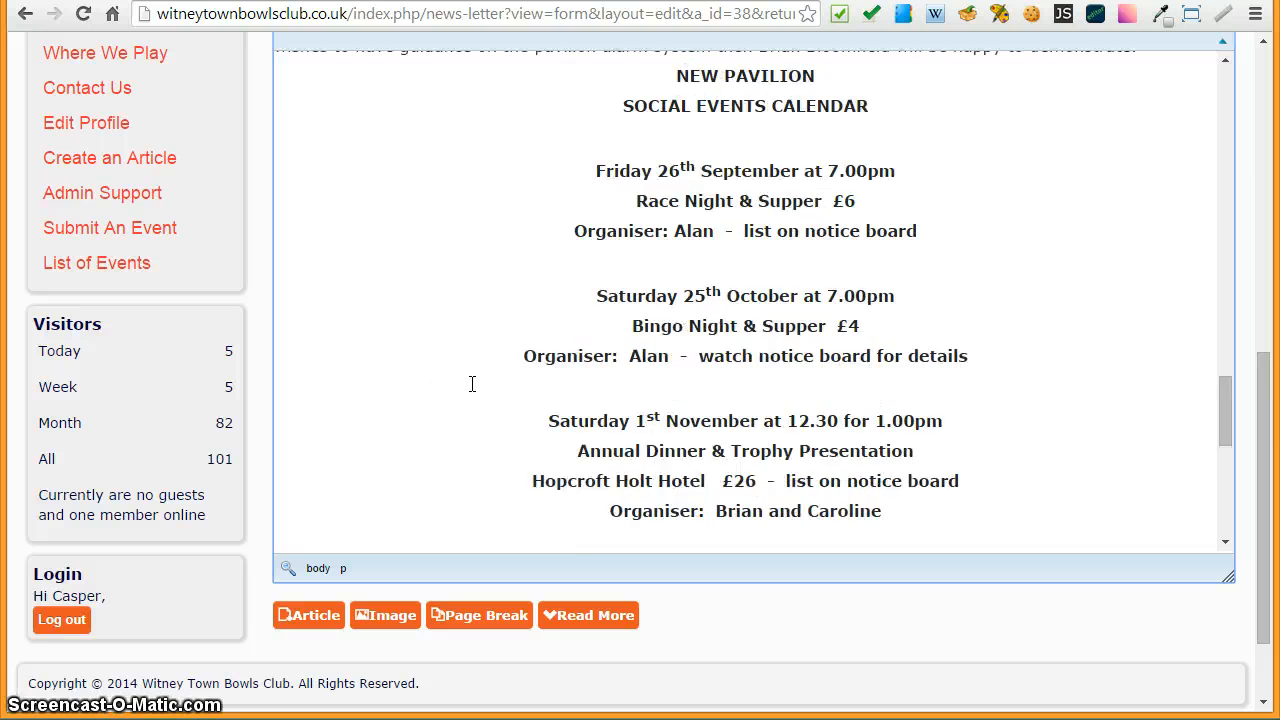
pyautogui.scroll(-5, 472, 384)
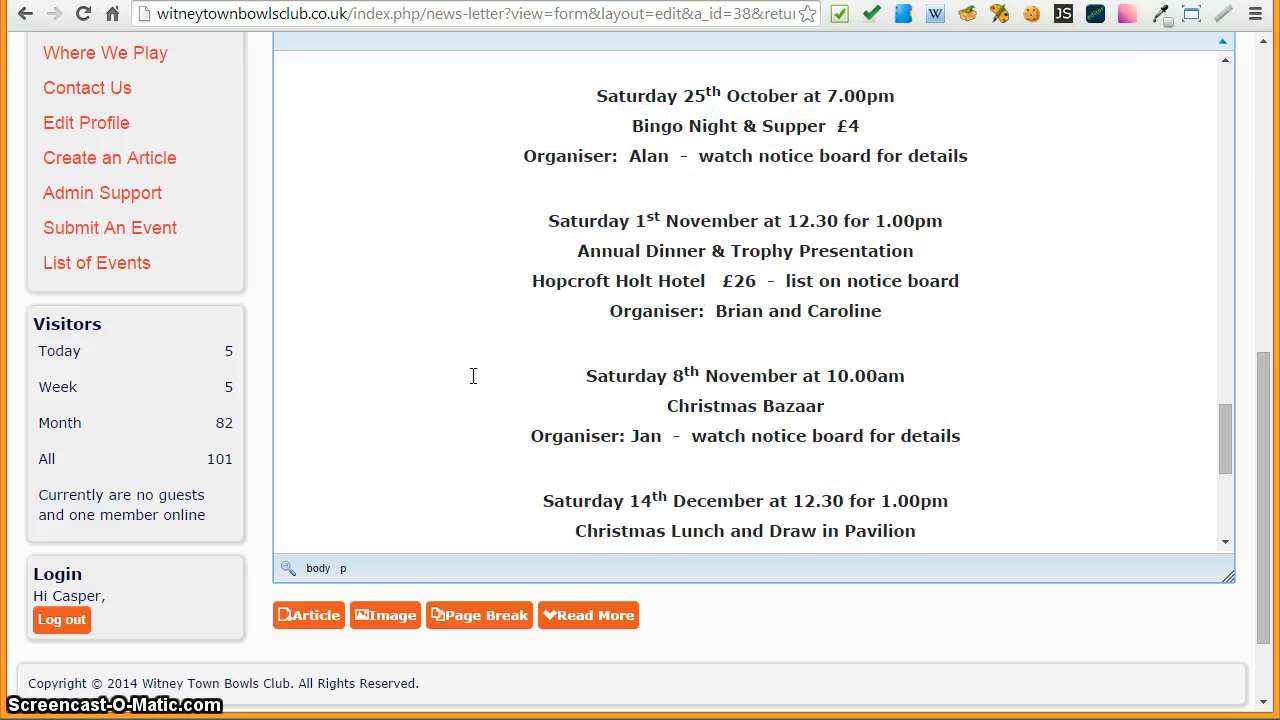
pyautogui.scroll(-4, 472, 375)
pyautogui.scroll(-4, 430, 378)
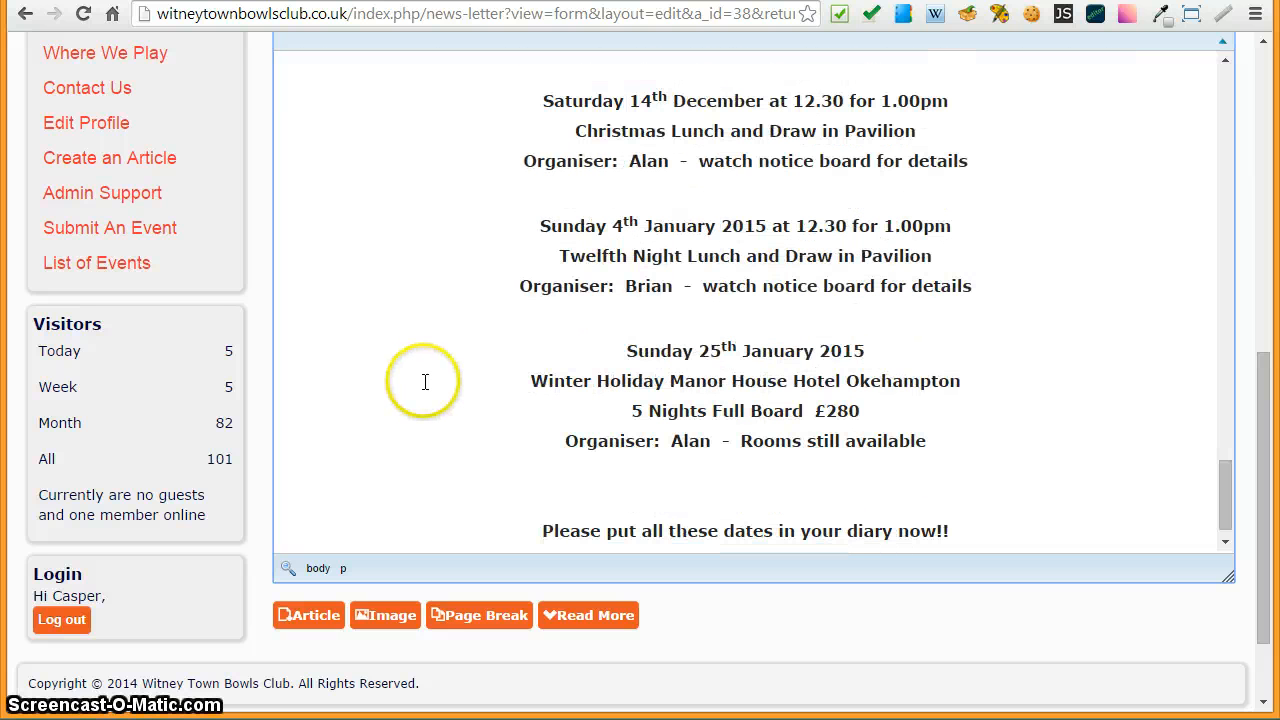
pyautogui.scroll(20, 428, 372)
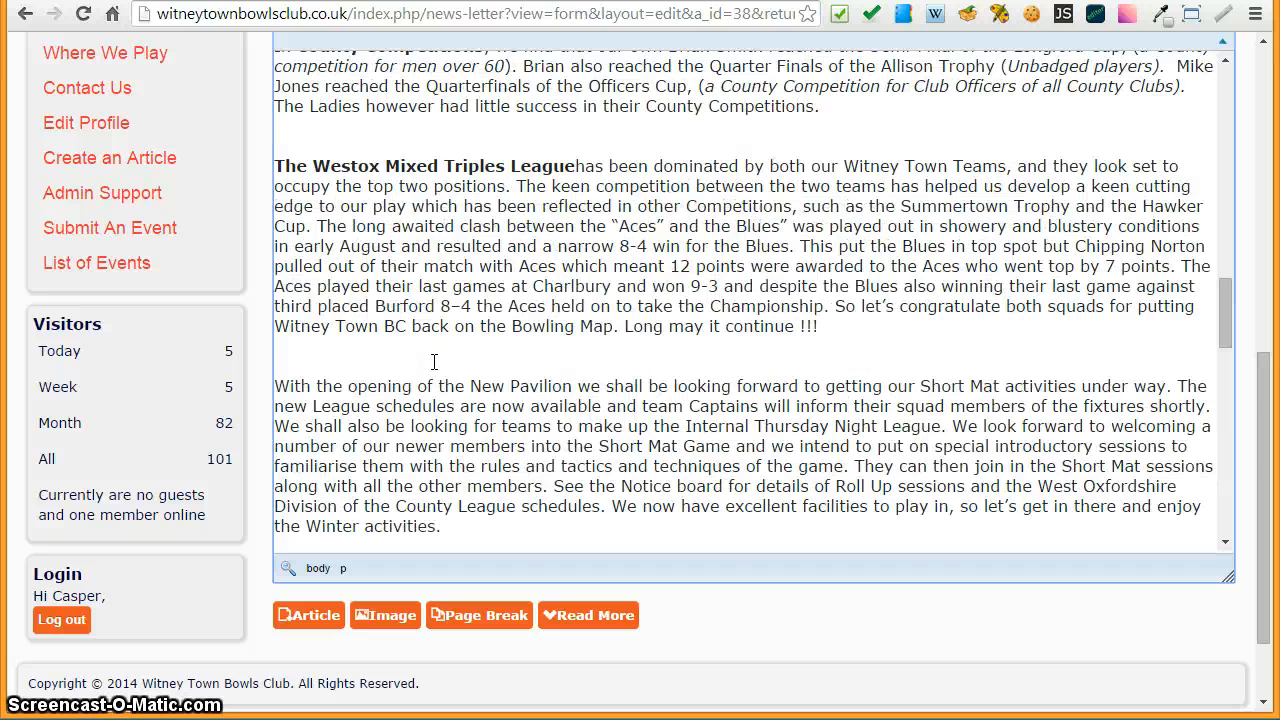
pyautogui.scroll(15, 434, 361)
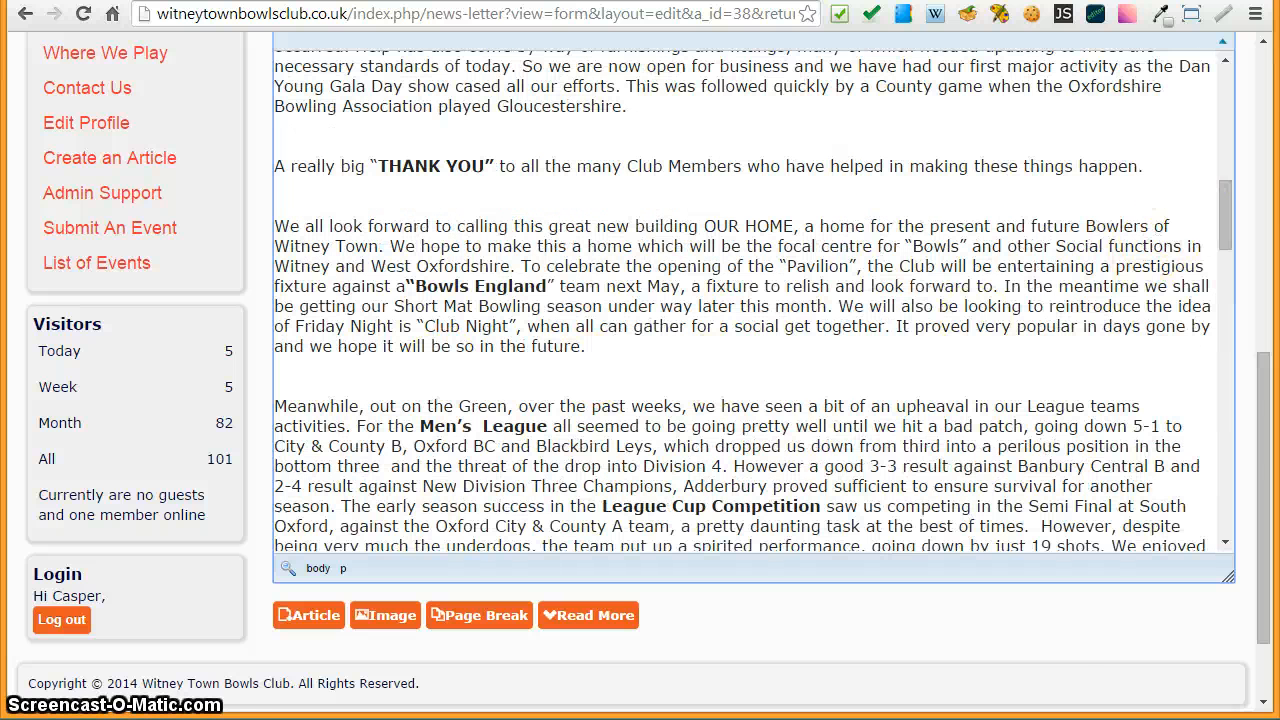
# - Bring the Word document forward to check its header, then return to the top of the article
pyautogui.click(1278, 76)
pyautogui.moveTo(1163, 62); pyautogui.dragTo(553, 60)
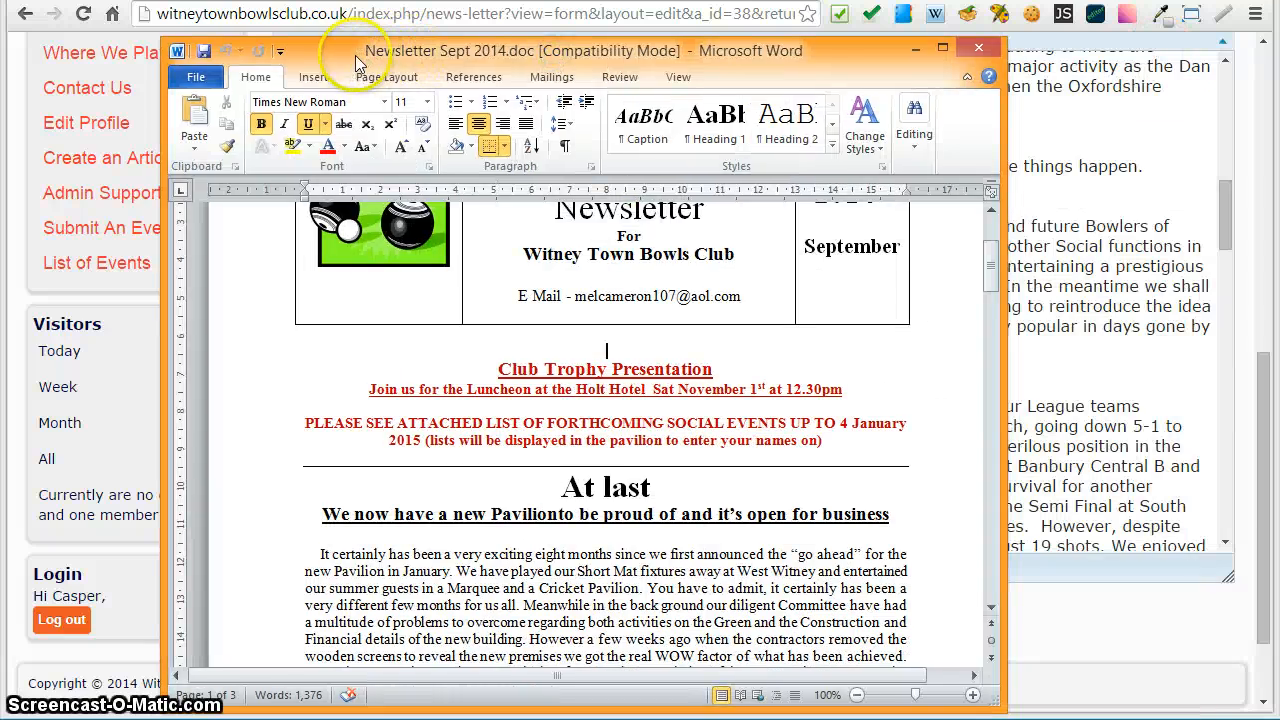
pyautogui.moveTo(355, 55); pyautogui.dragTo(1279, 87)
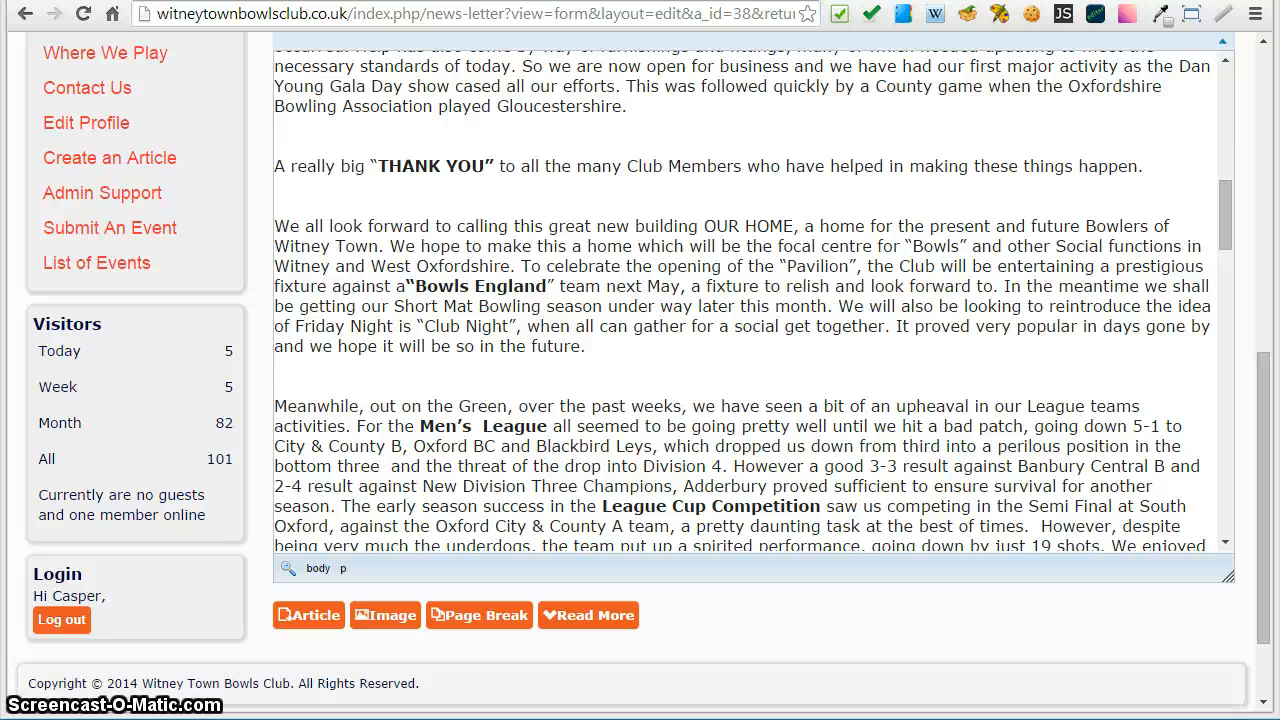
pyautogui.click(443, 302)
pyautogui.scroll(10, 446, 326)
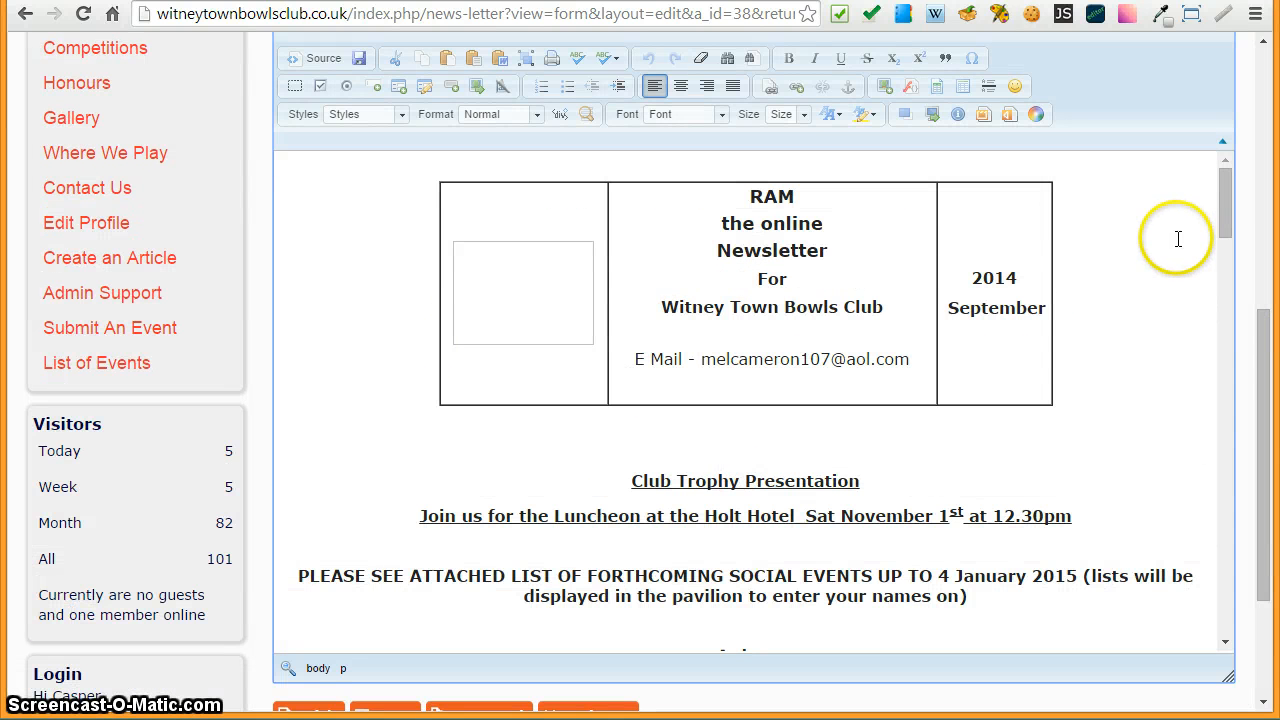
pyautogui.click(501, 303)
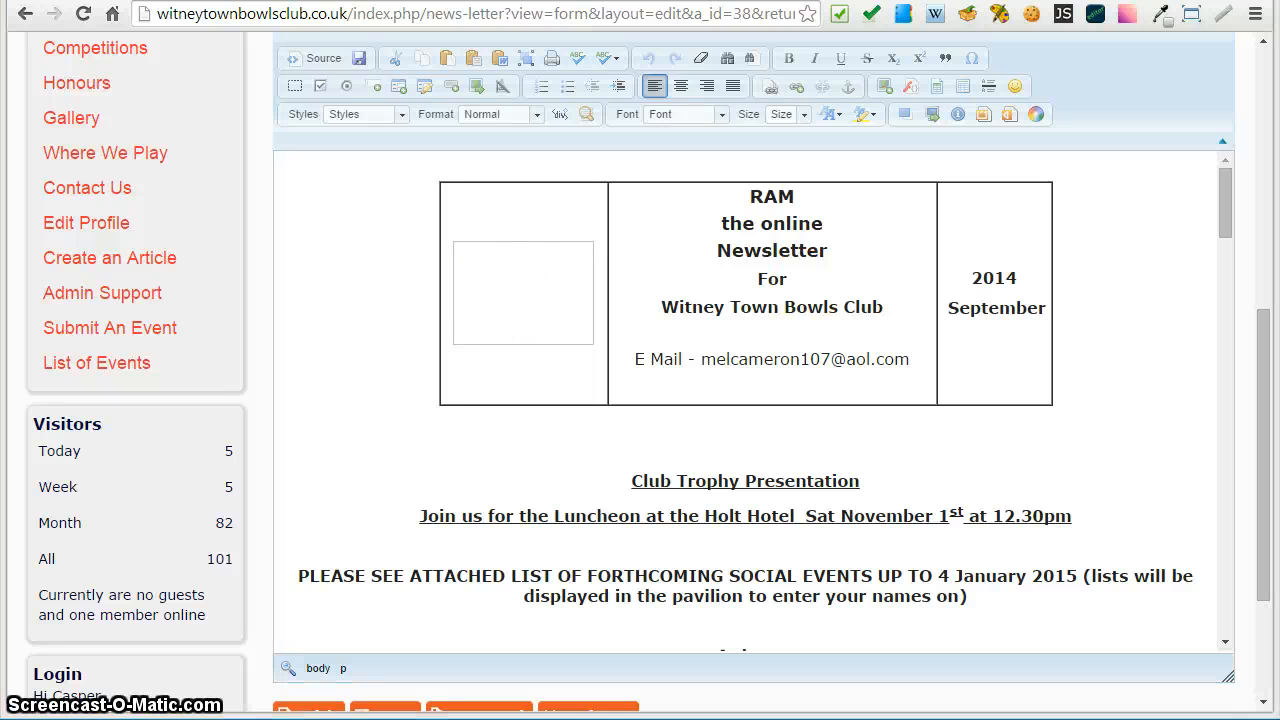
# - Select the bowls logo picture in the Word document's header table and choose to save it as a picture
pyautogui.moveTo(1279, 90); pyautogui.dragTo(960, 53)
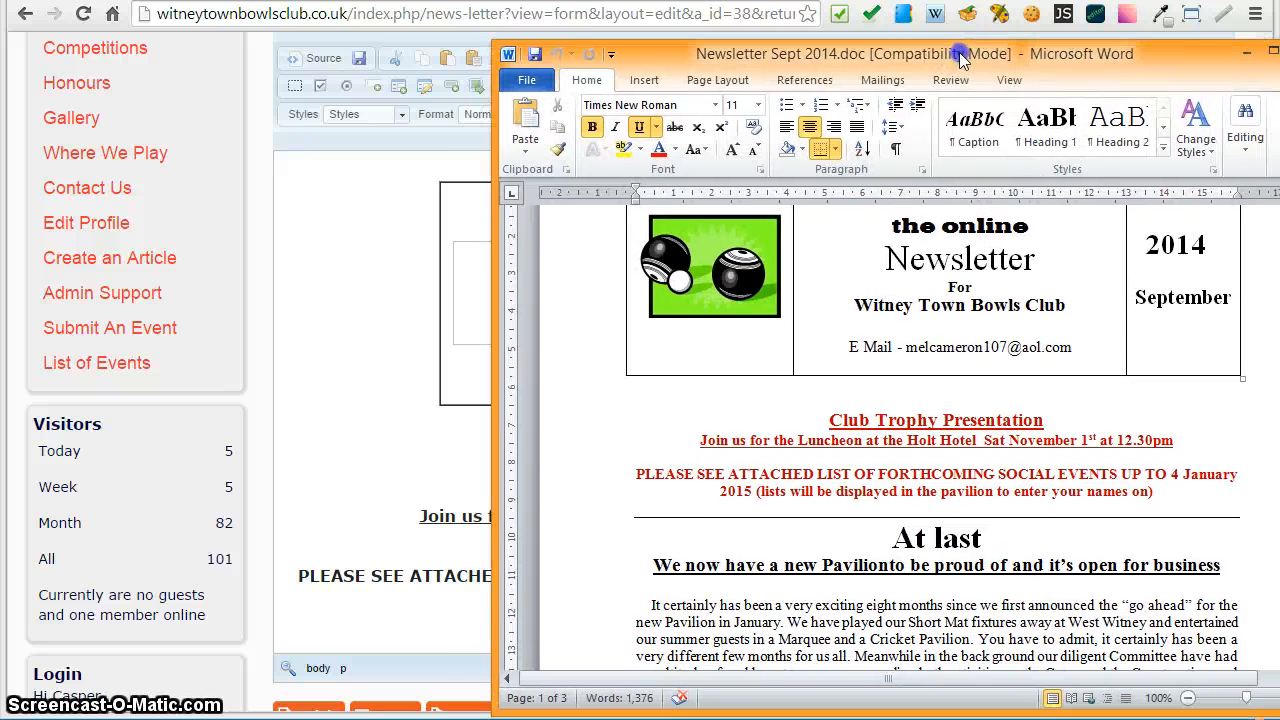
pyautogui.click(698, 263)
pyautogui.click(680, 279)
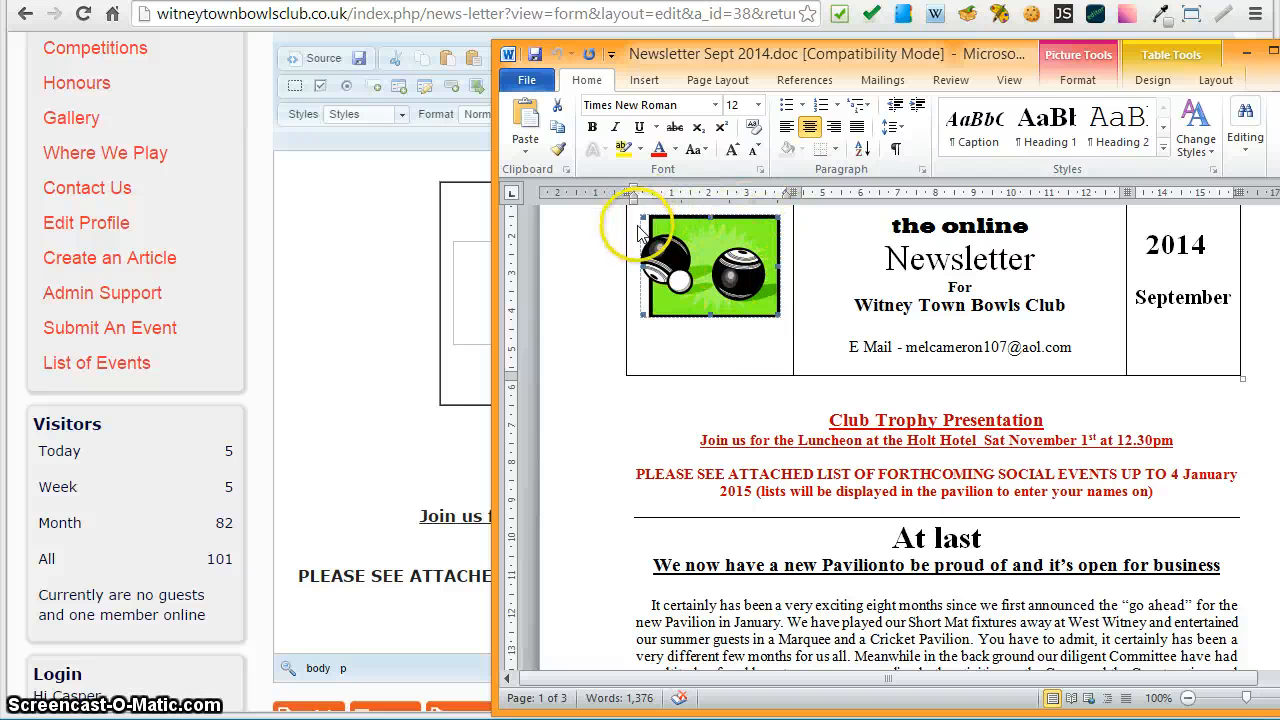
pyautogui.rightClick(704, 272)
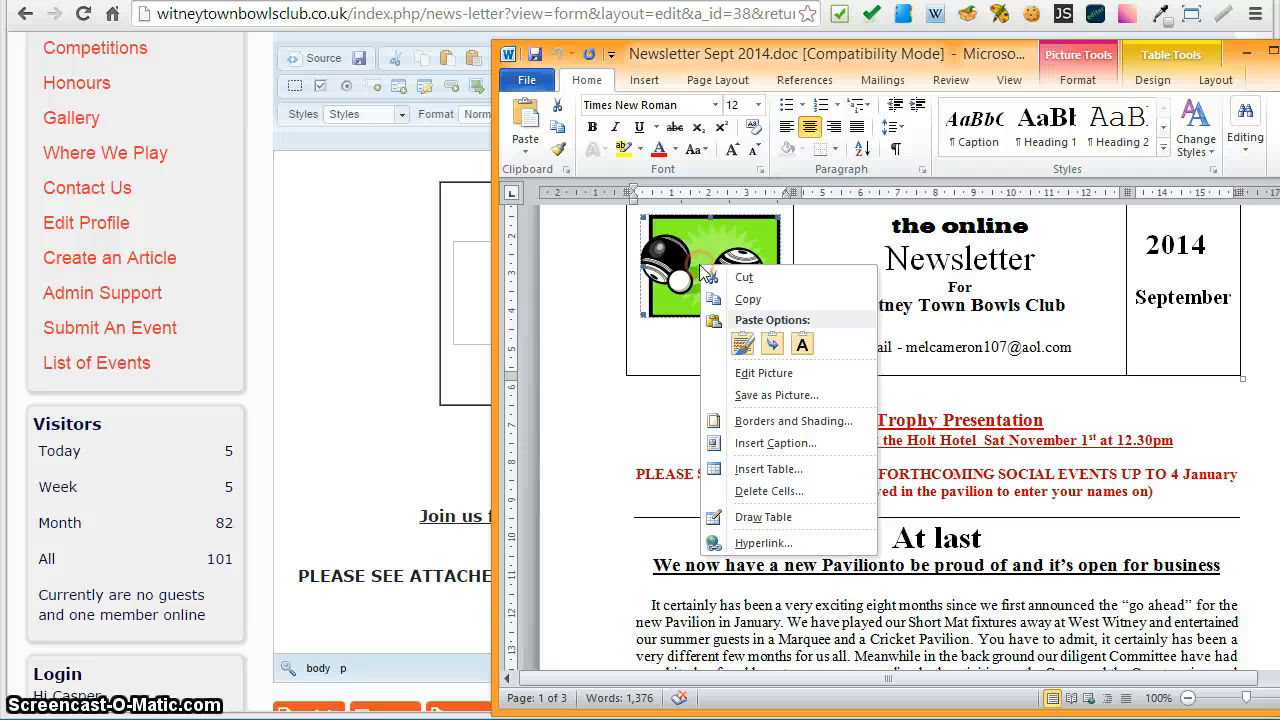
pyautogui.click(757, 397)
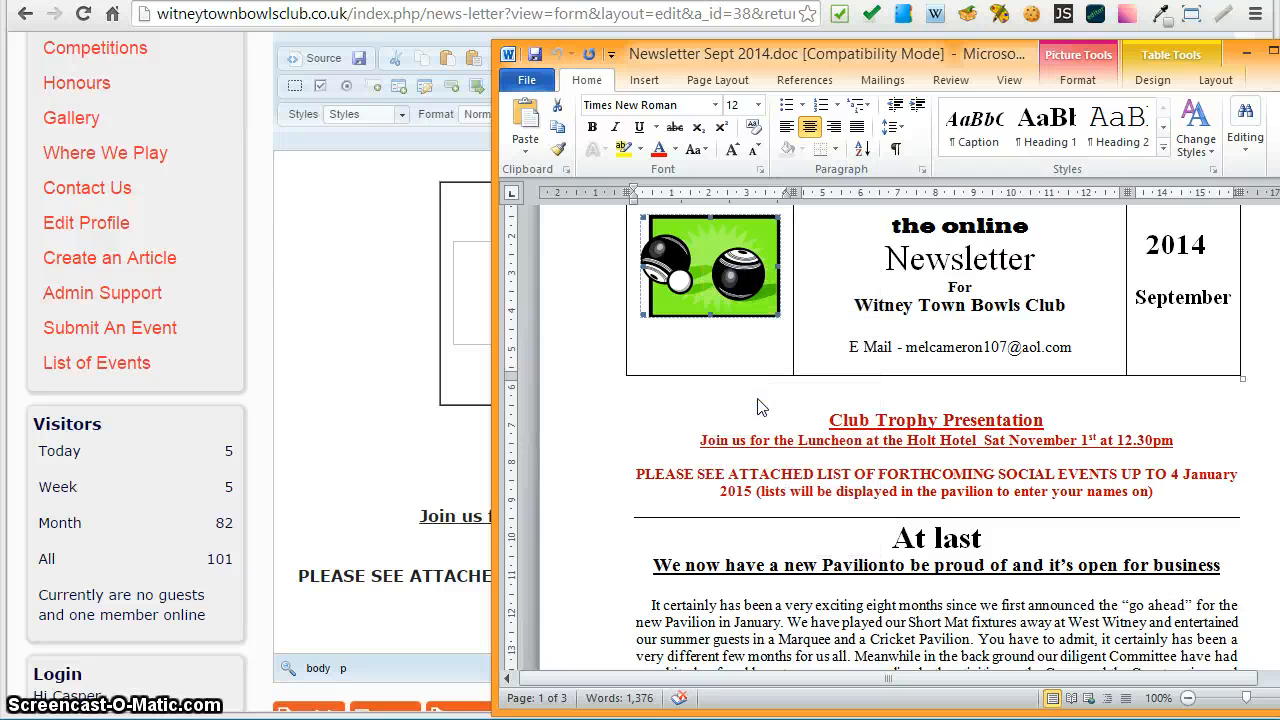
# - Save the picture as NewsletterImage PNG in the Google Drive Websites > Clubs-WTBC > Images folder
pyautogui.moveTo(1094, 54); pyautogui.dragTo(815, 50)
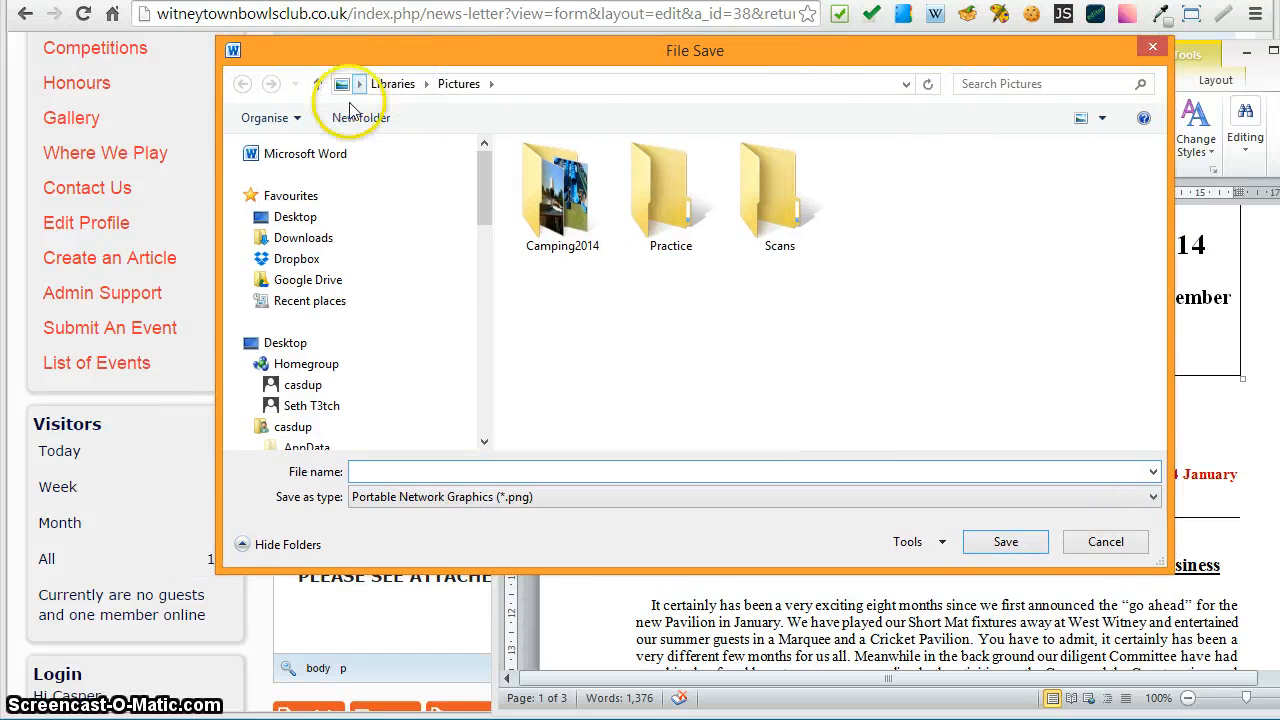
pyautogui.click(287, 280)
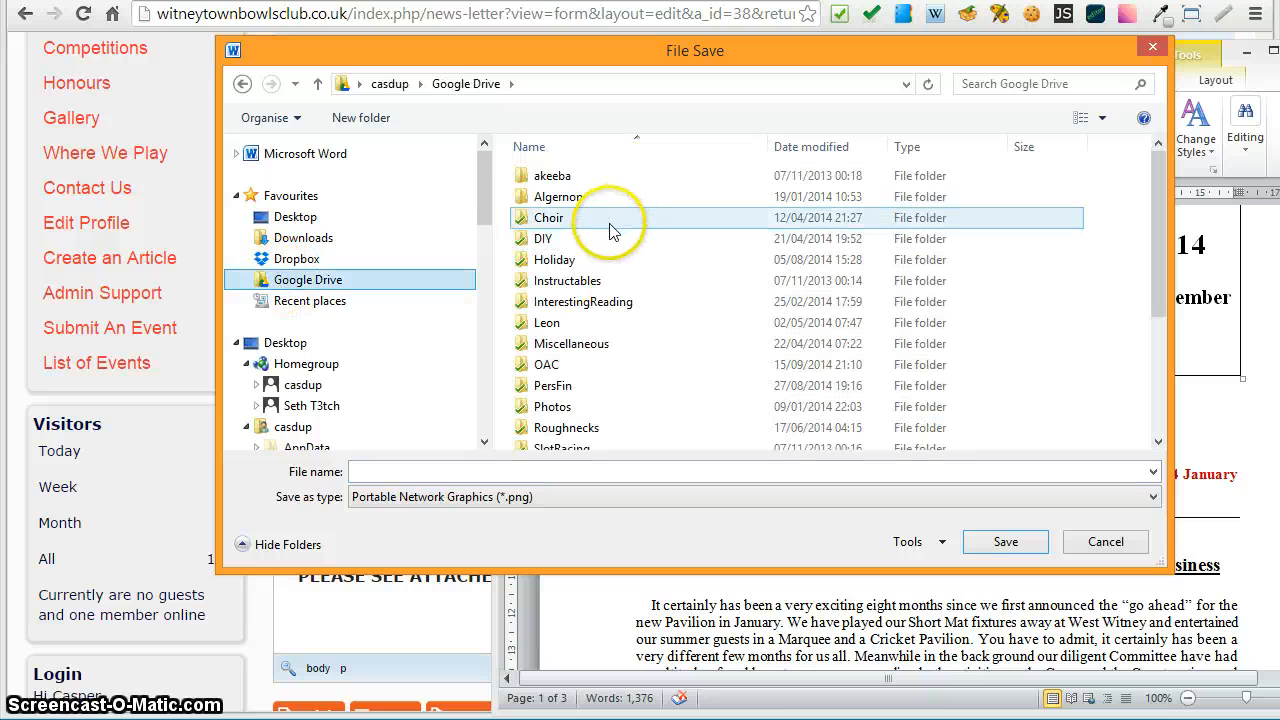
pyautogui.click(680, 363)
pyautogui.scroll(-2, 680, 360)
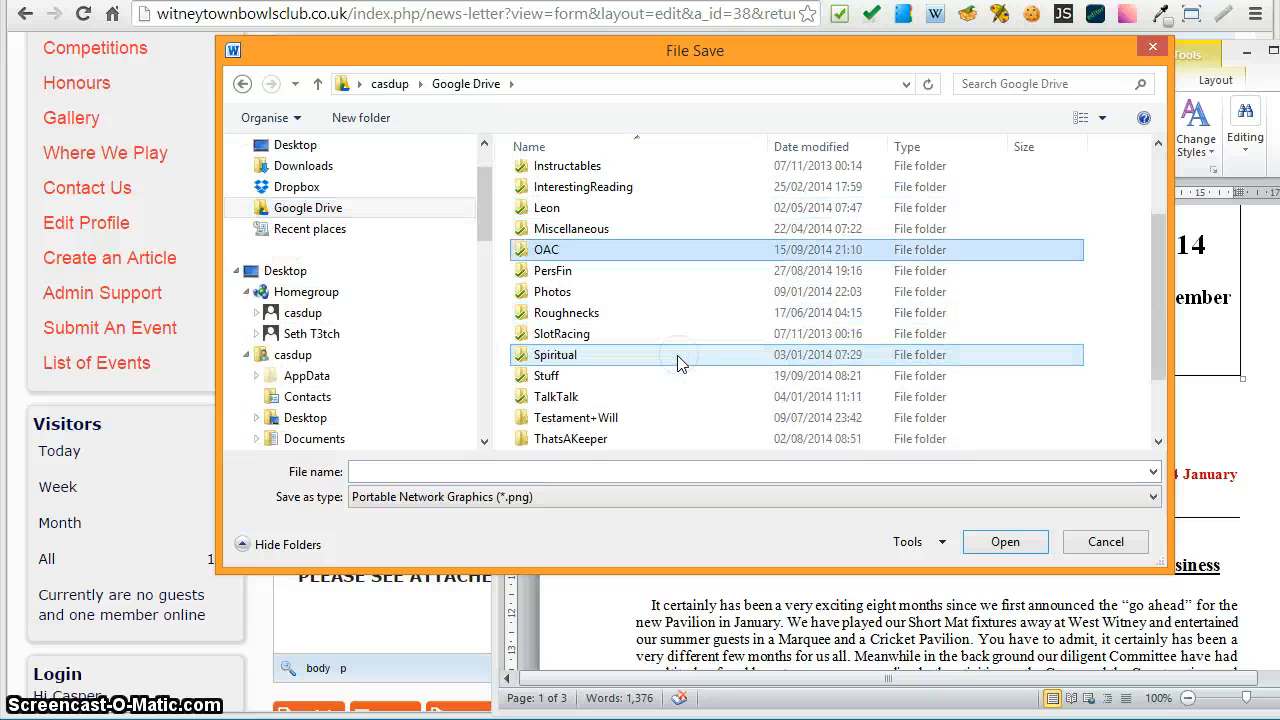
pyautogui.scroll(-1, 640, 383)
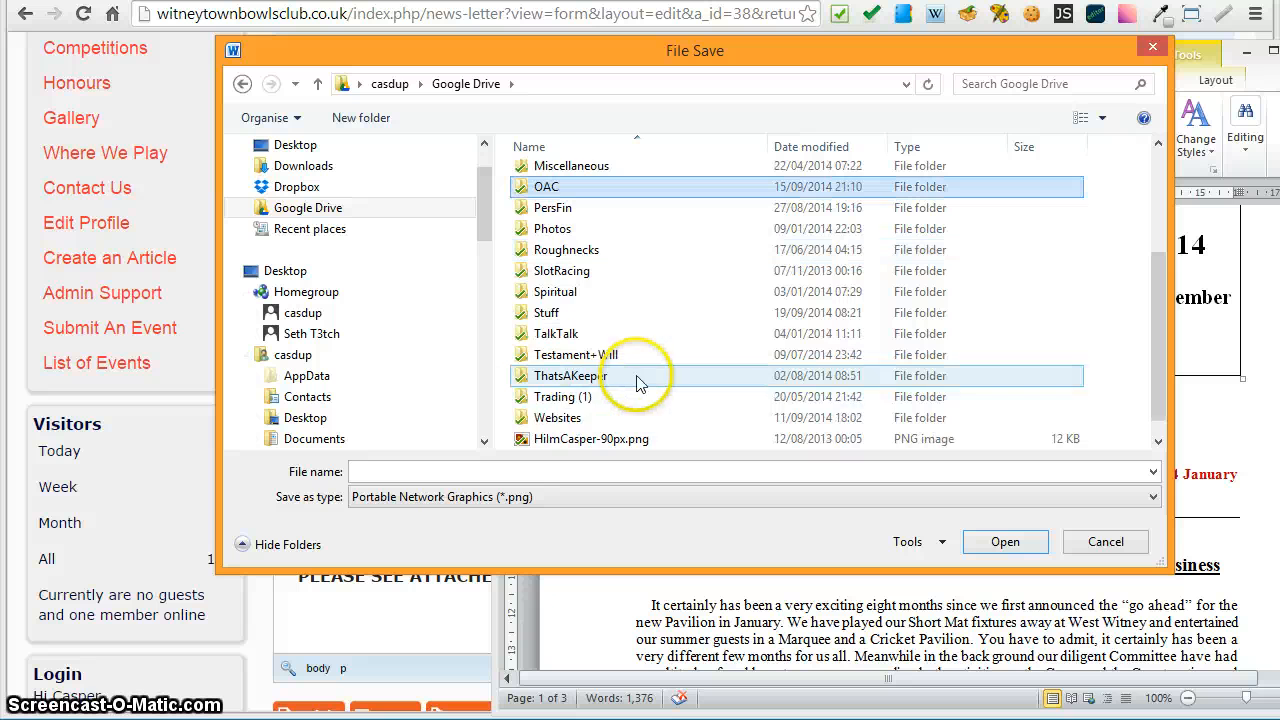
pyautogui.doubleClick(558, 418)
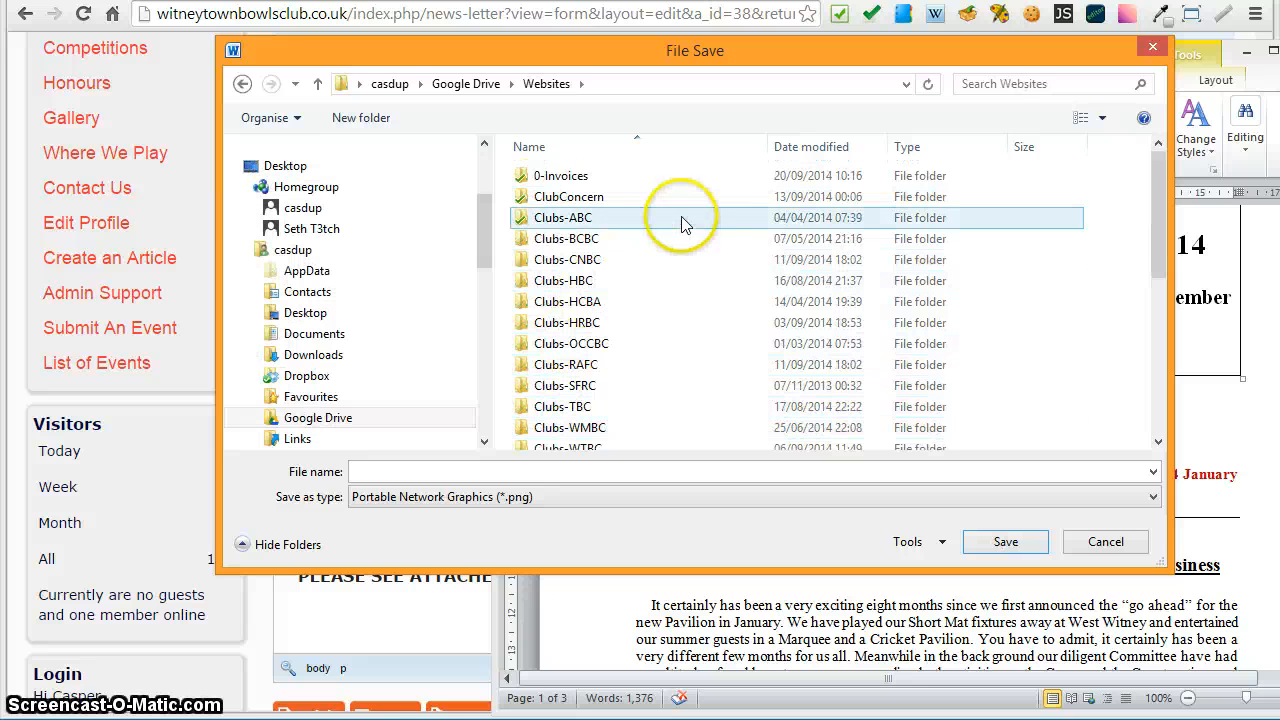
pyautogui.scroll(-2, 700, 286)
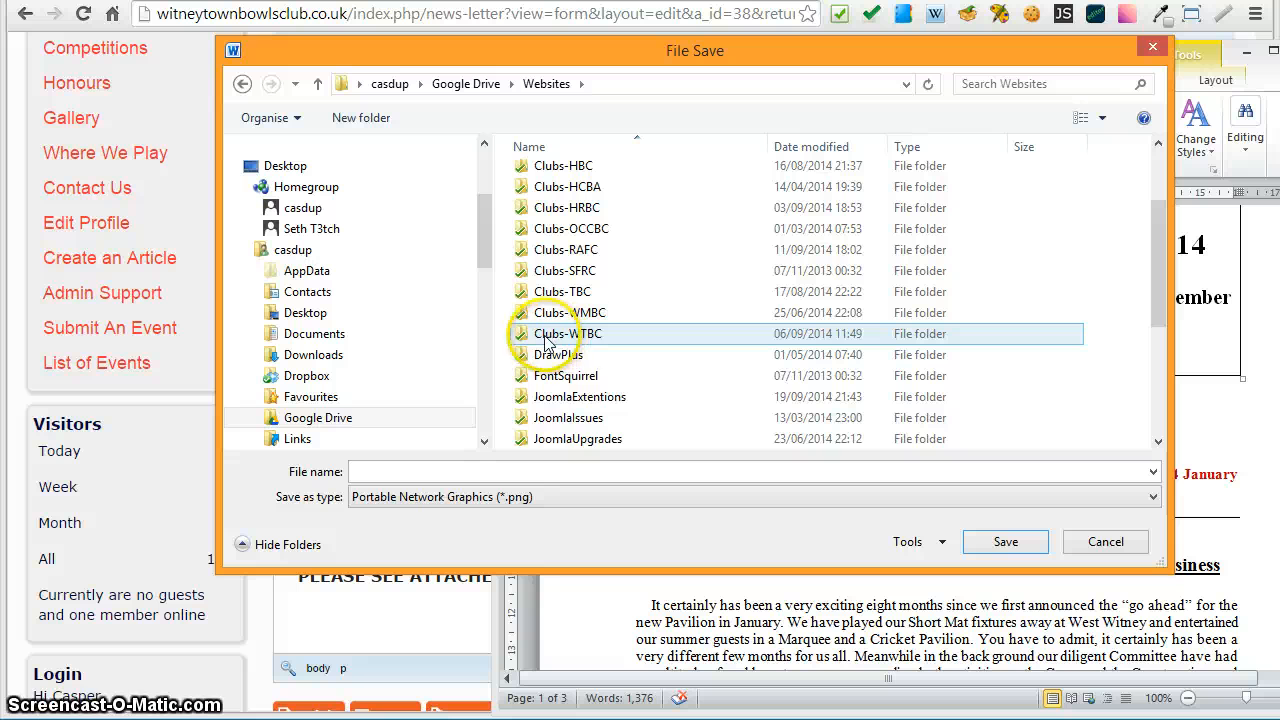
pyautogui.doubleClick(537, 338)
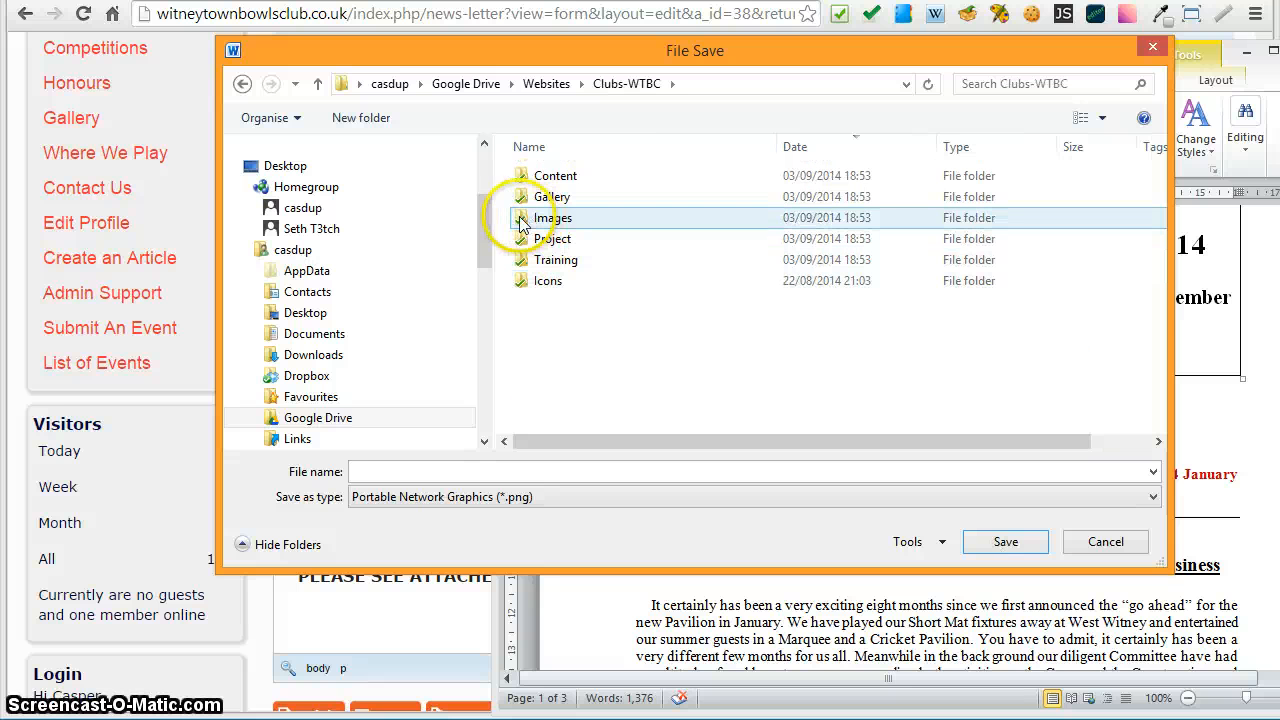
pyautogui.doubleClick(520, 219)
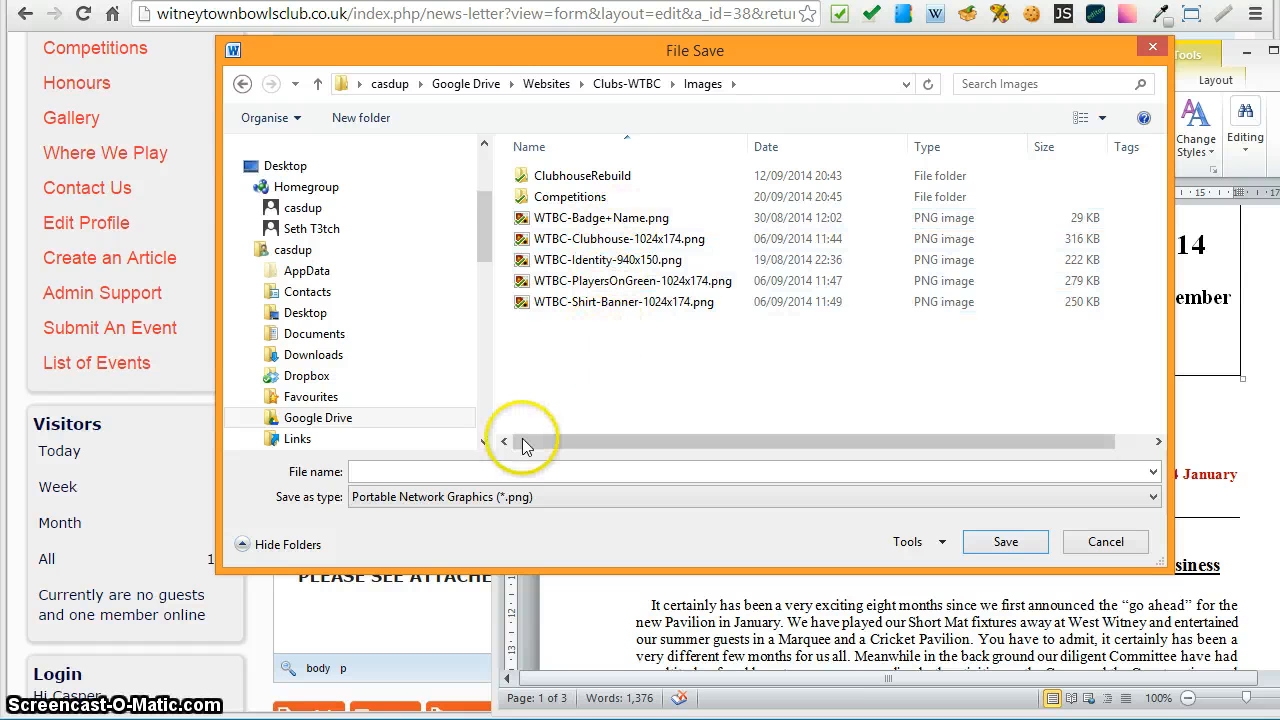
pyautogui.click(397, 471)
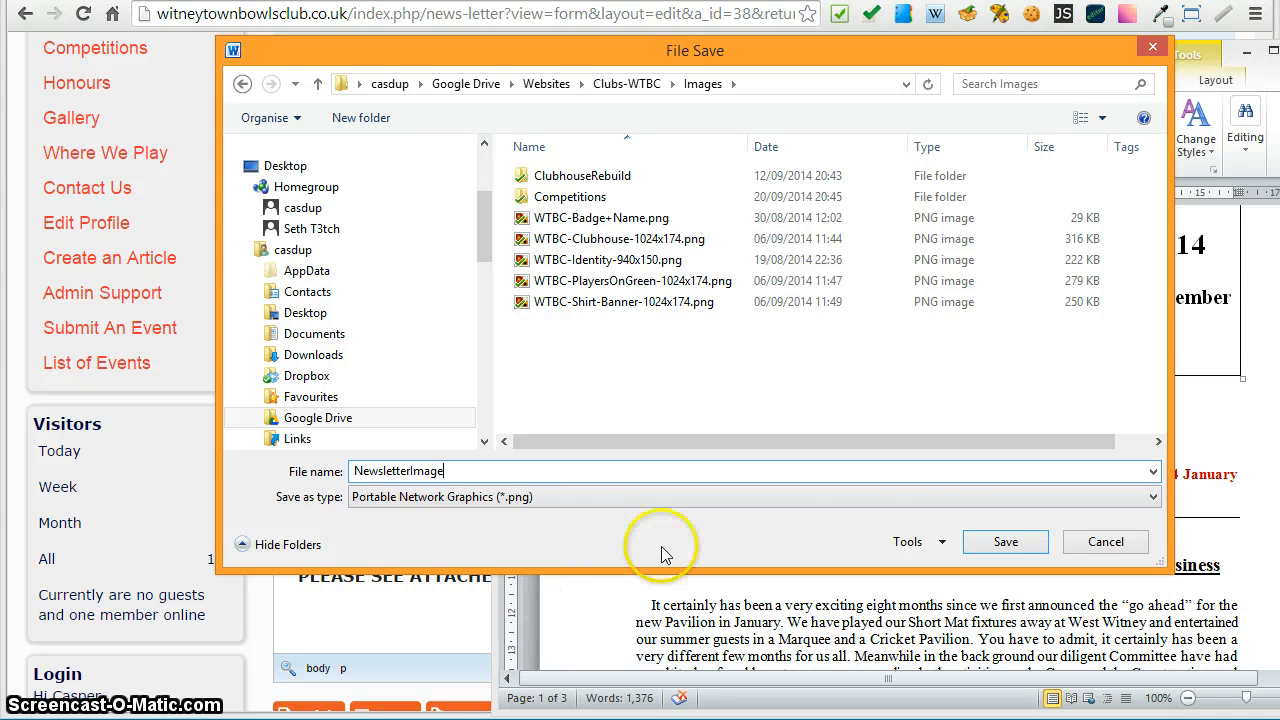
pyautogui.click(1003, 542)
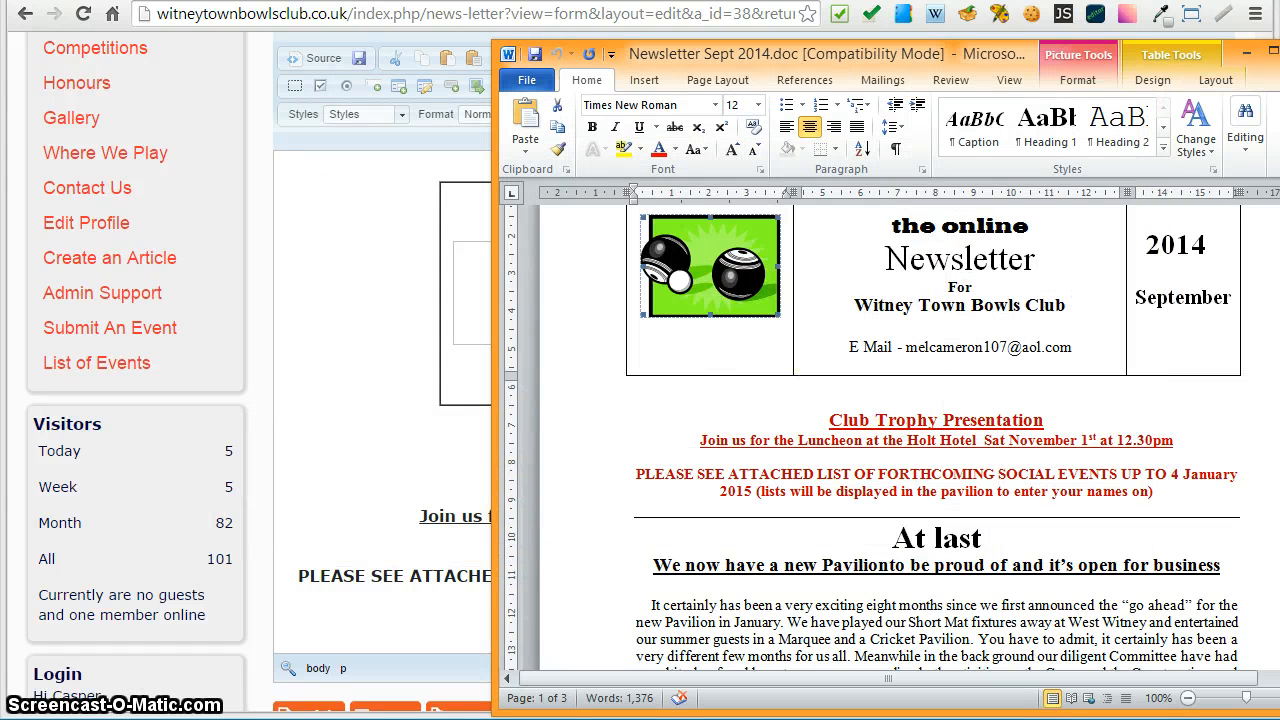
# - Bring the Clubs-WTBC Content folder window into view in File Explorer
pyautogui.moveTo(1279, 244); pyautogui.dragTo(871, 87)
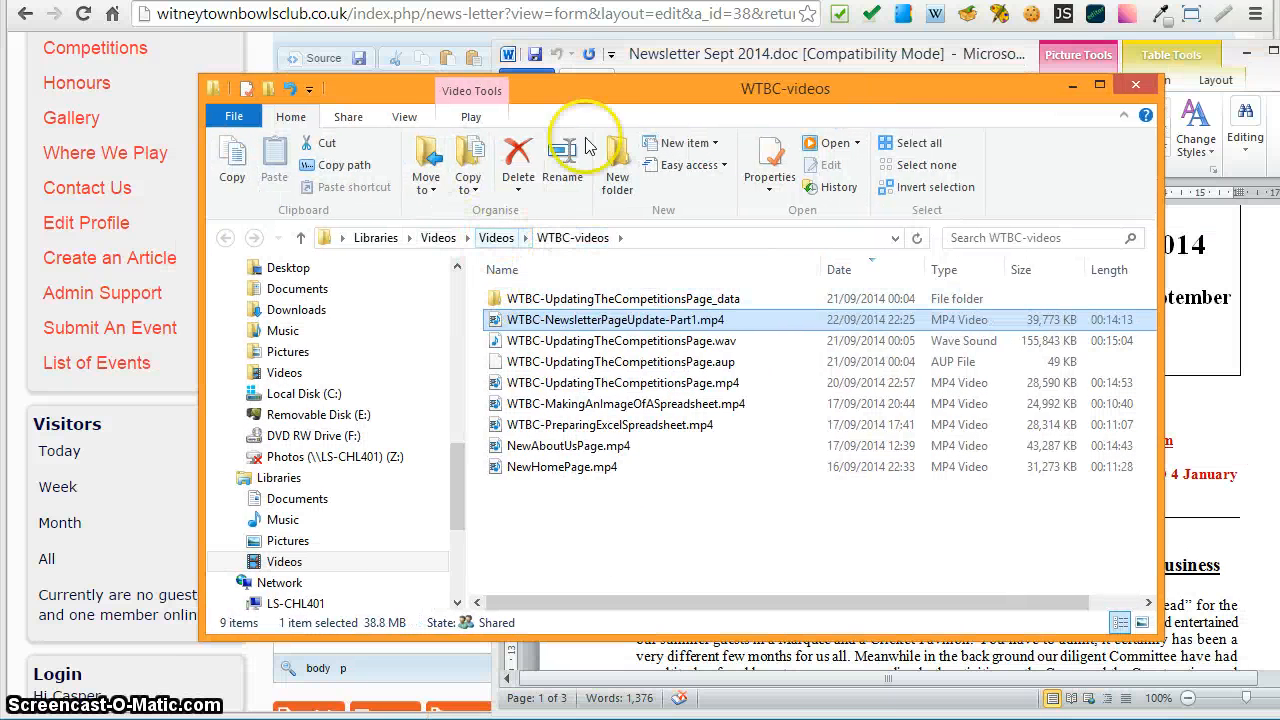
pyautogui.moveTo(558, 92); pyautogui.dragTo(1279, 92)
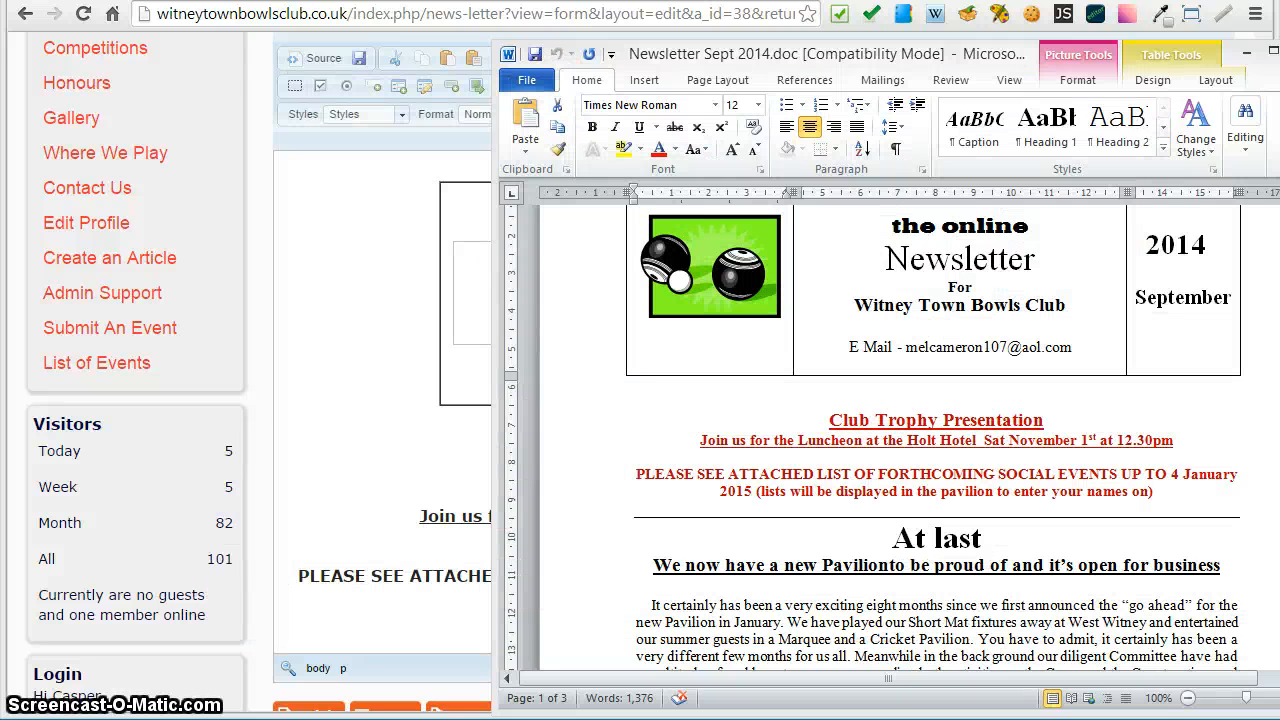
pyautogui.moveTo(1279, 60); pyautogui.dragTo(885, 65)
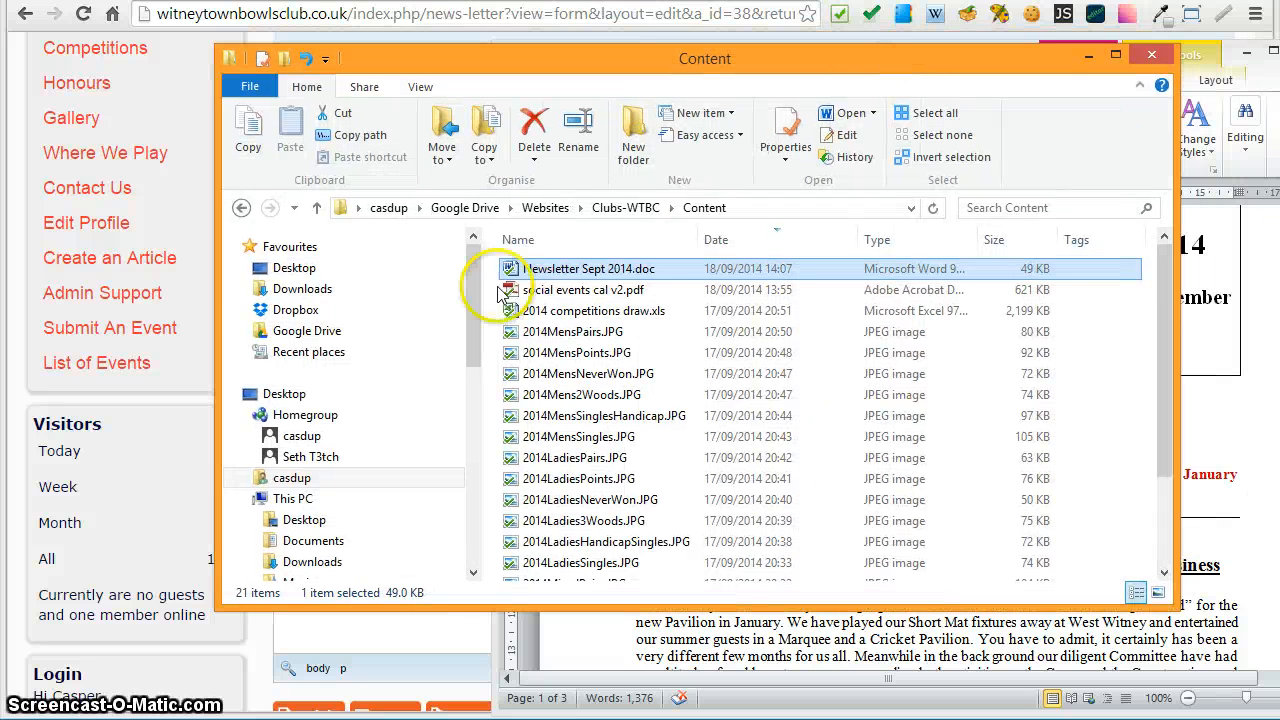
# - Open the Clubs-WTBC Images folder and display it as large icons to check the saved NewsletterImage.png
pyautogui.click(622, 208)
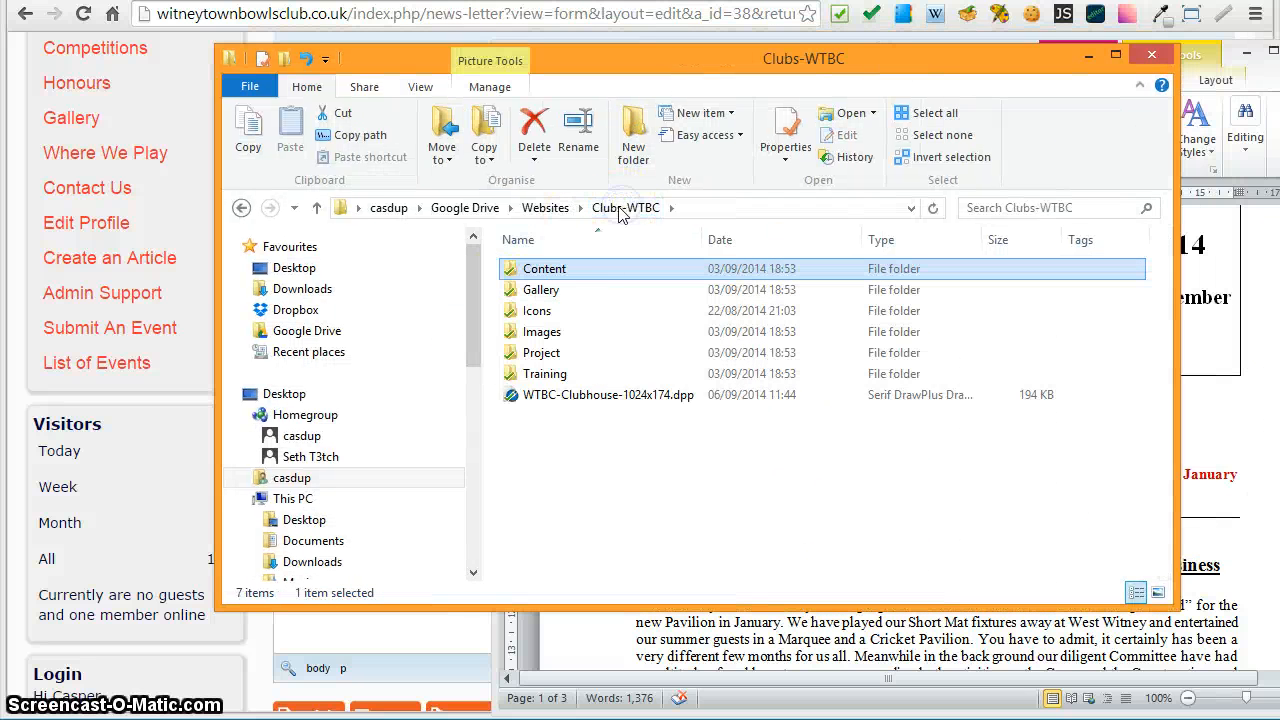
pyautogui.doubleClick(537, 333)
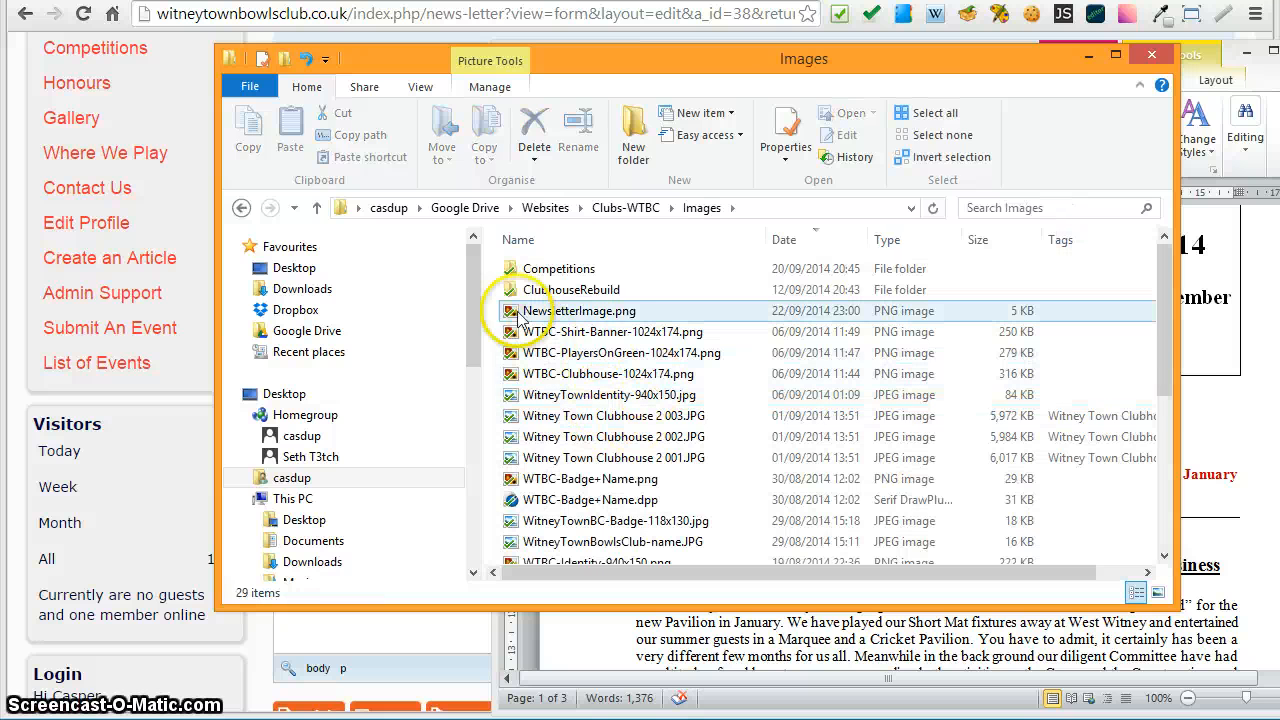
pyautogui.moveTo(1160, 318); pyautogui.dragTo(1155, 470)
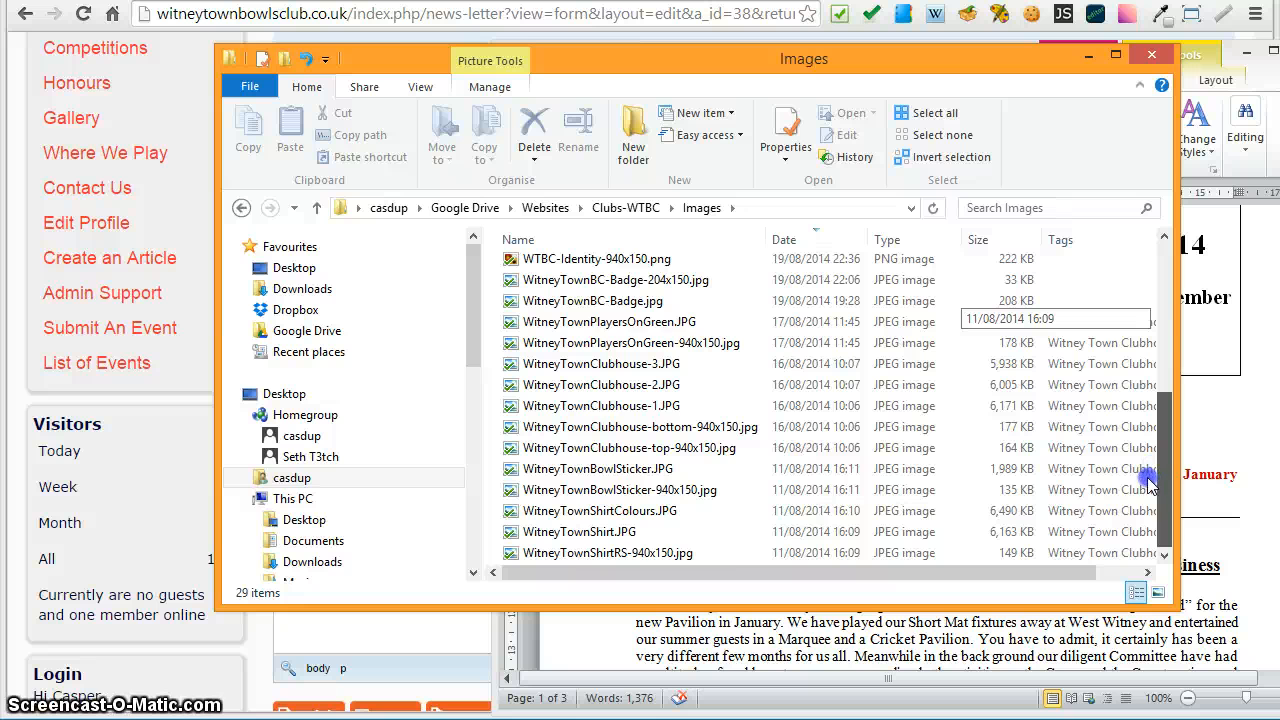
pyautogui.scroll(3, 1145, 435)
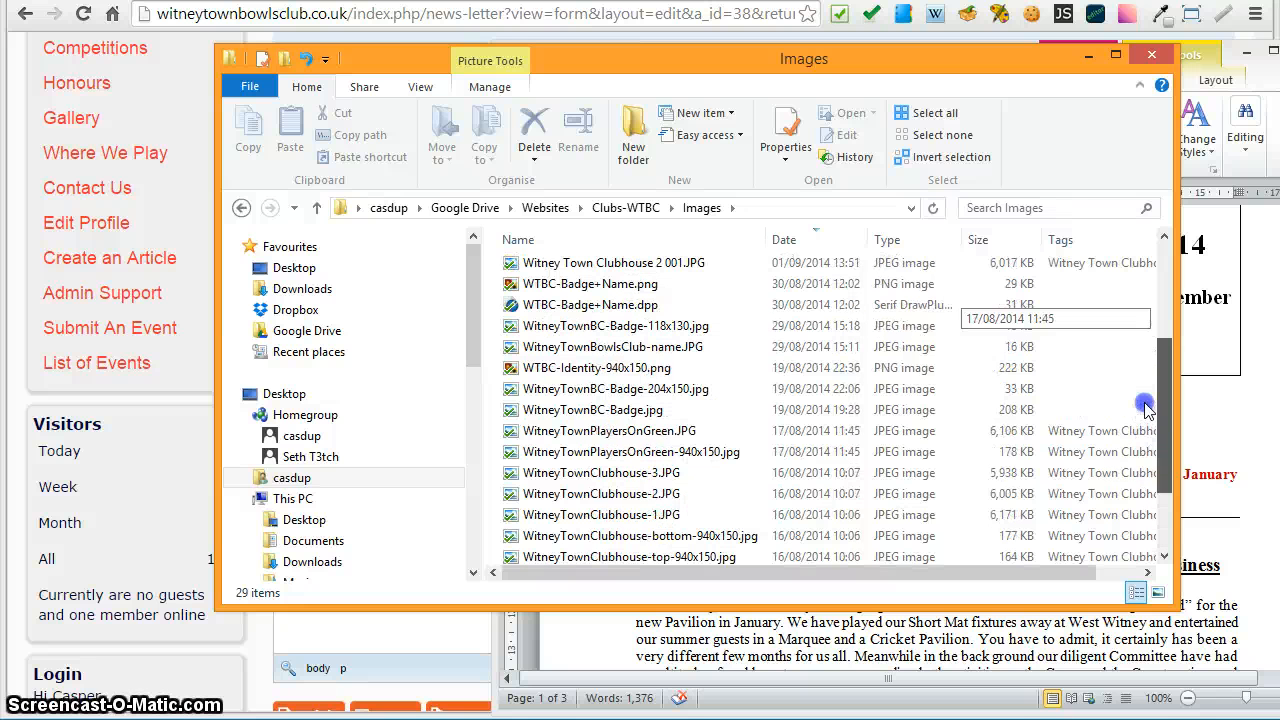
pyautogui.scroll(2, 1137, 368)
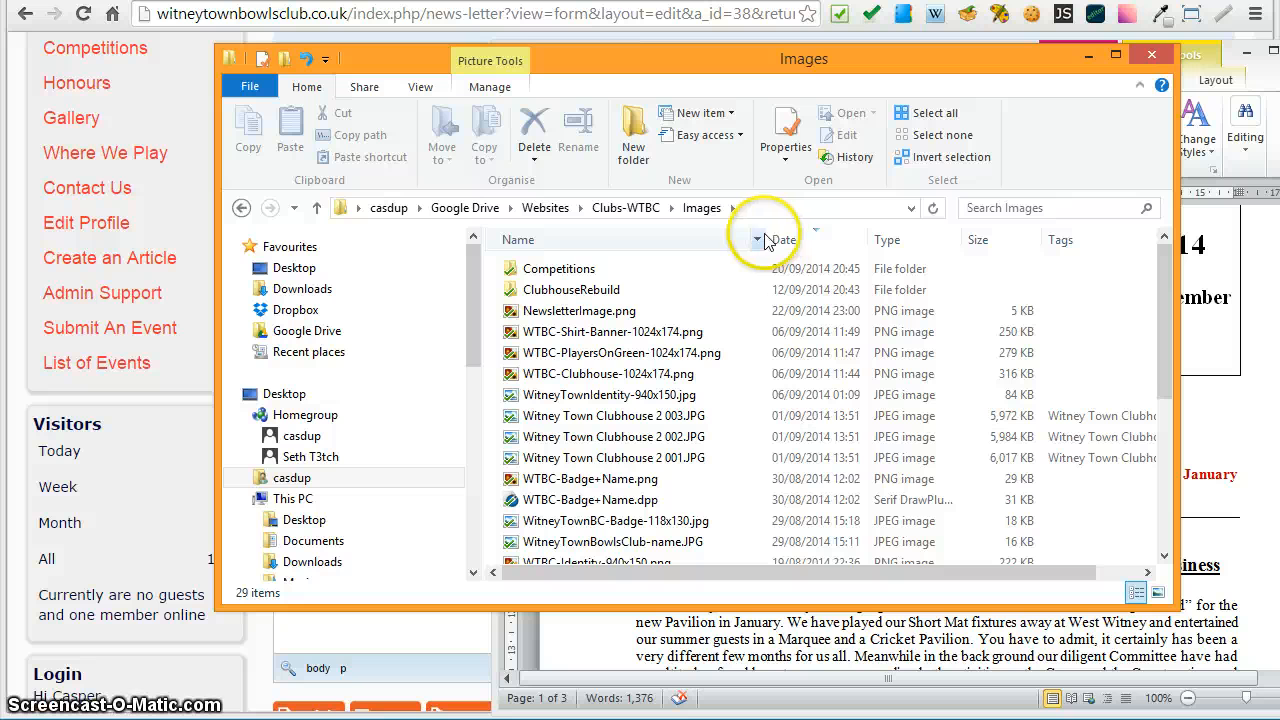
pyautogui.click(1158, 593)
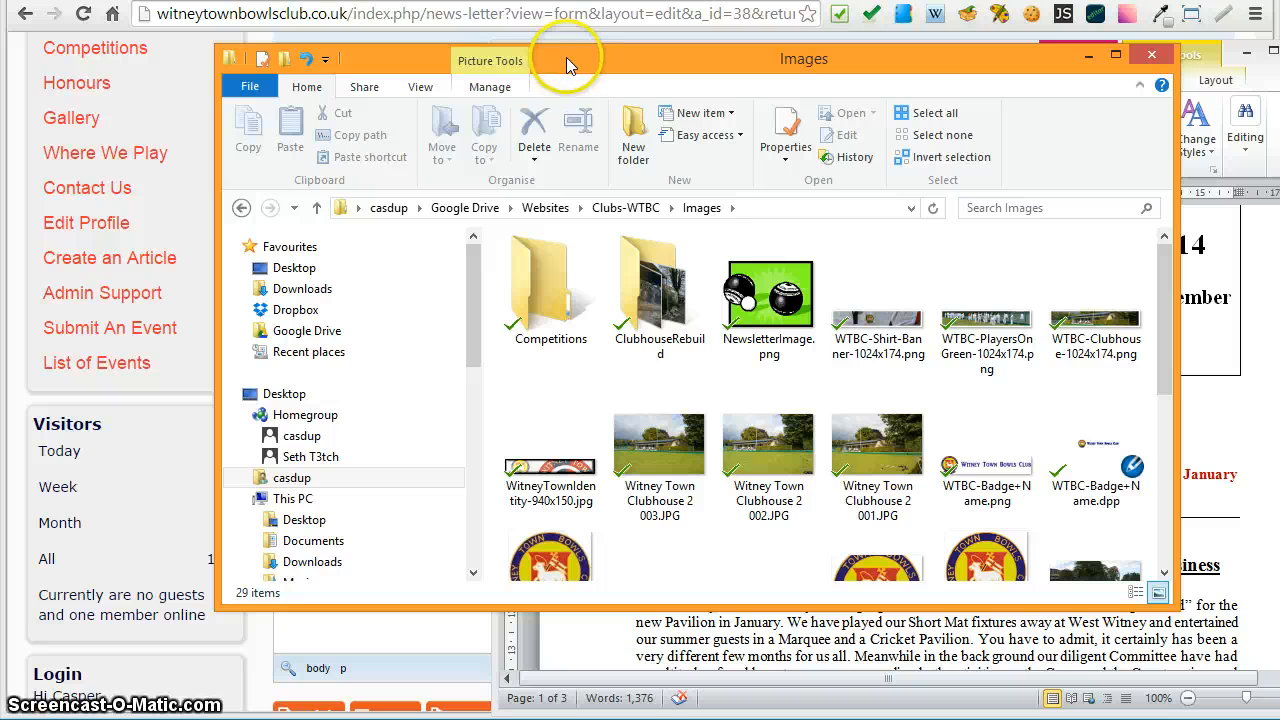
# - Move the Explorer and Word windows aside and open the Image Properties of the empty image placeholder in the article's header table
pyautogui.moveTo(560, 59); pyautogui.dragTo(1279, 205)
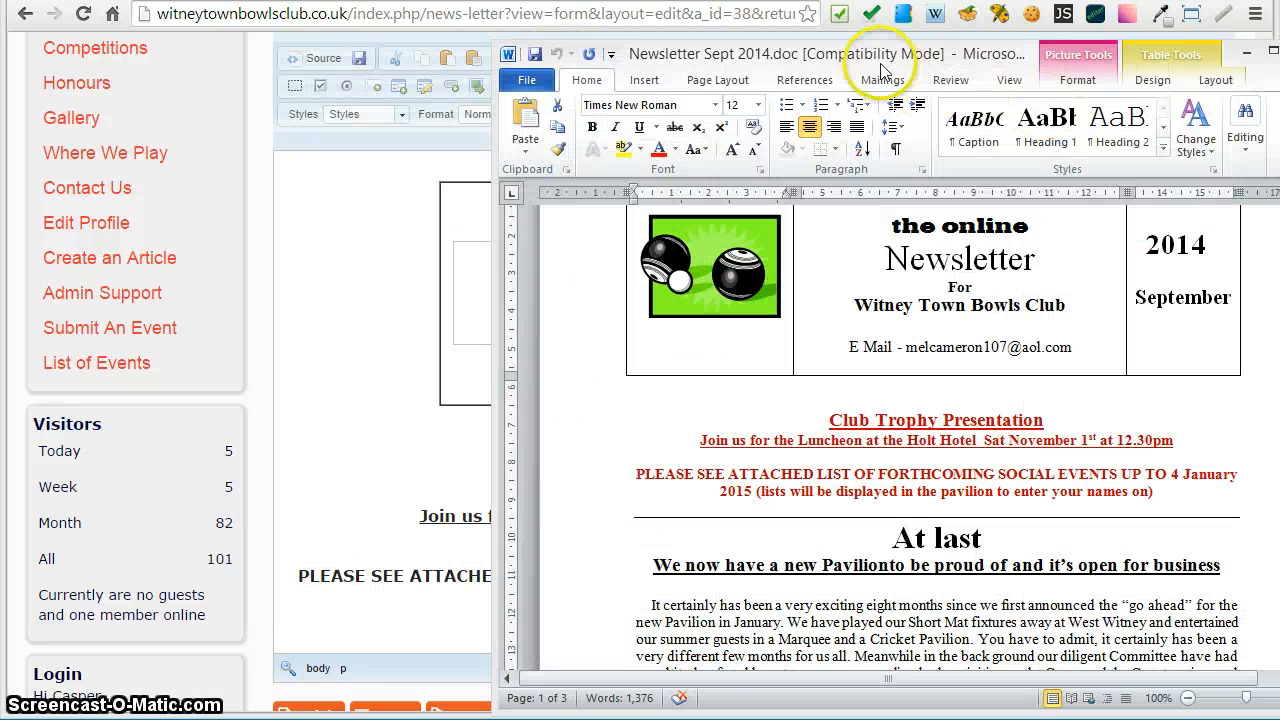
pyautogui.moveTo(858, 48); pyautogui.dragTo(1279, 163)
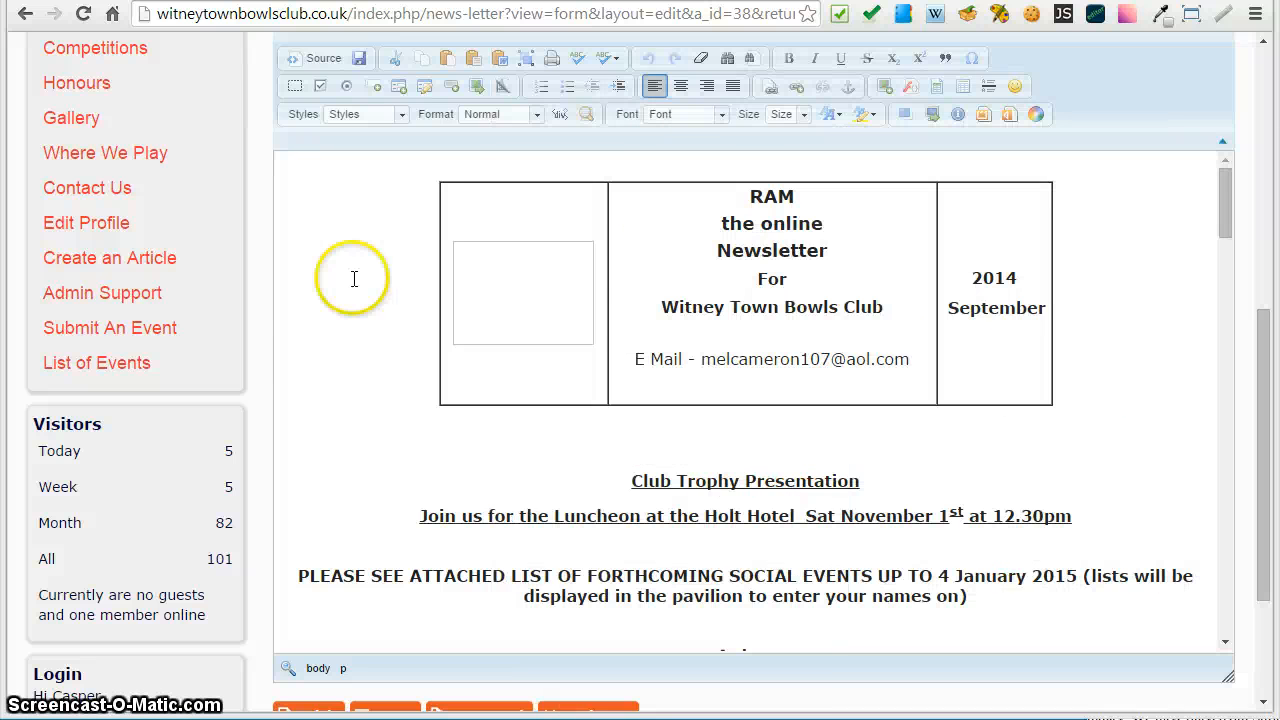
pyautogui.click(320, 283)
pyautogui.click(495, 292)
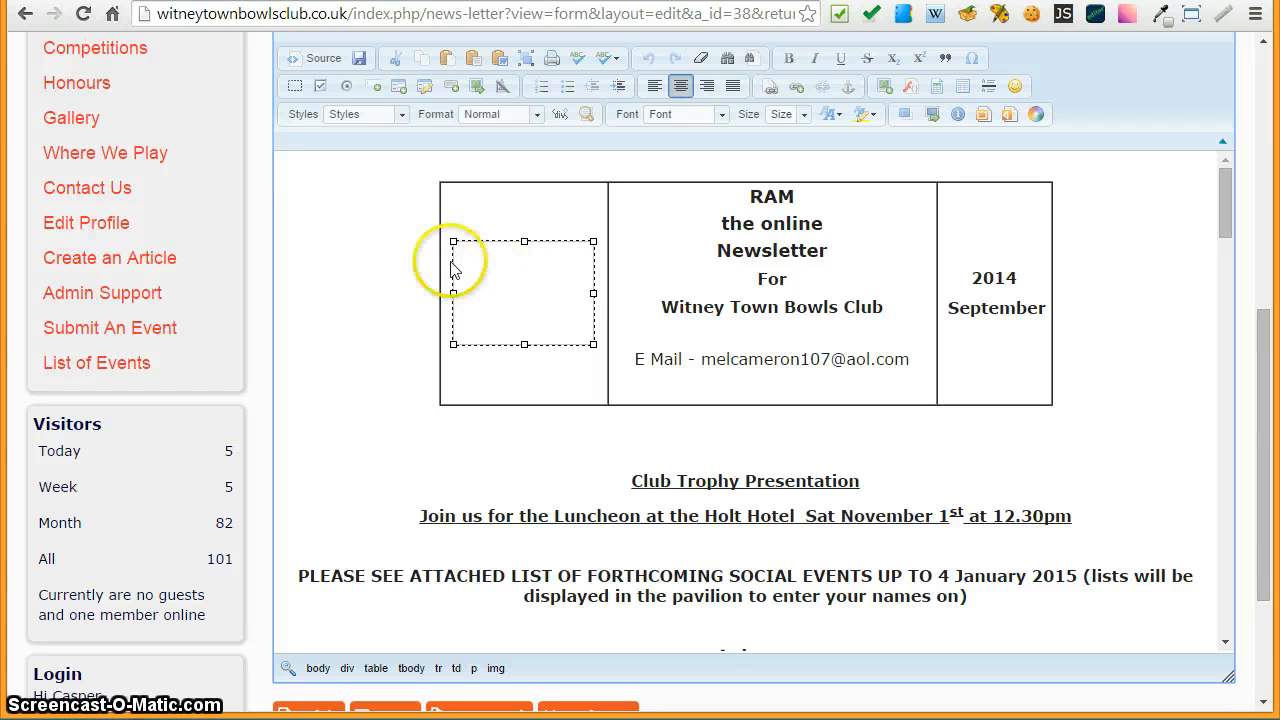
pyautogui.rightClick(513, 284)
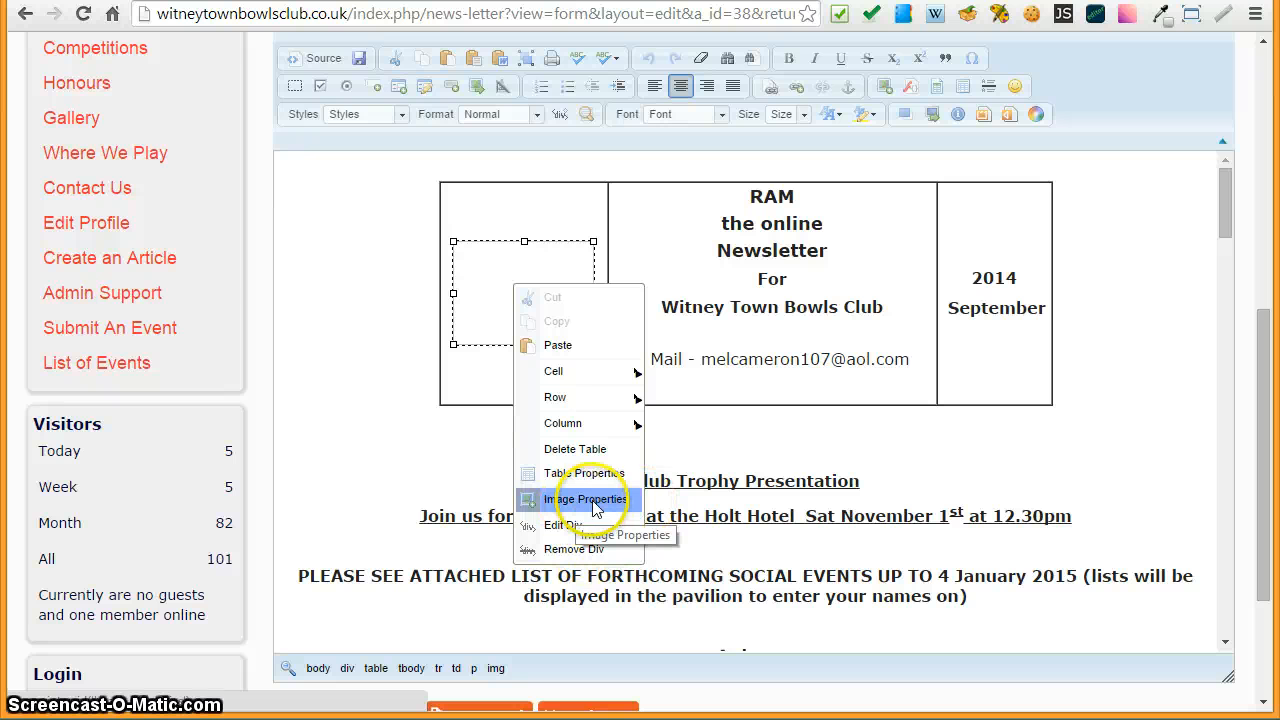
pyautogui.click(585, 499)
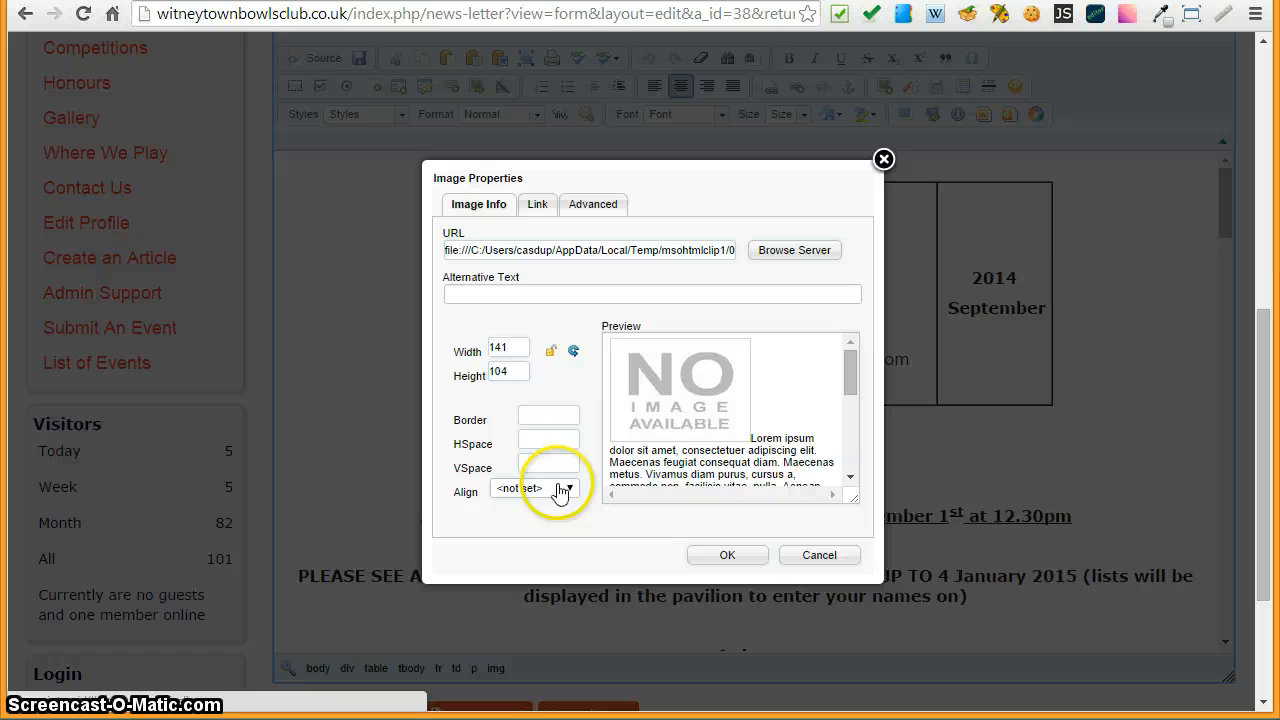
# - Open the server file browser for the image URL and create a new image folder named Newsletter
pyautogui.click(660, 385)
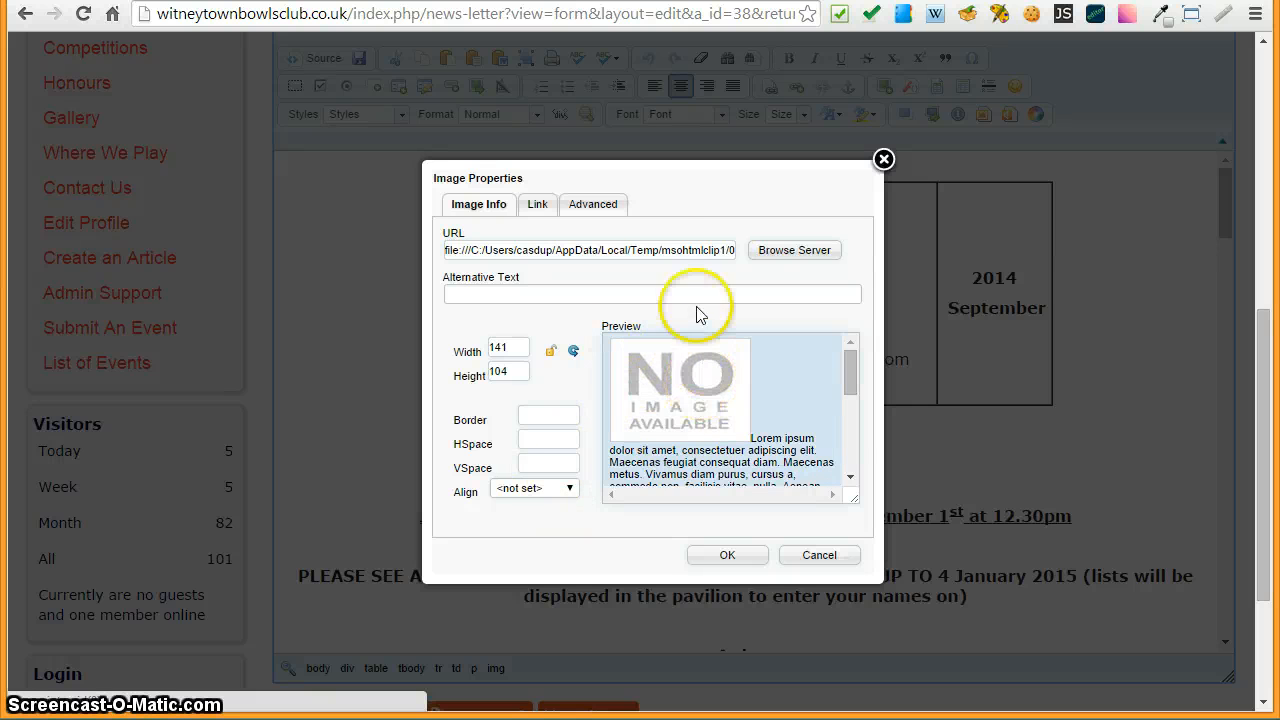
pyautogui.tripleClick(652, 249)
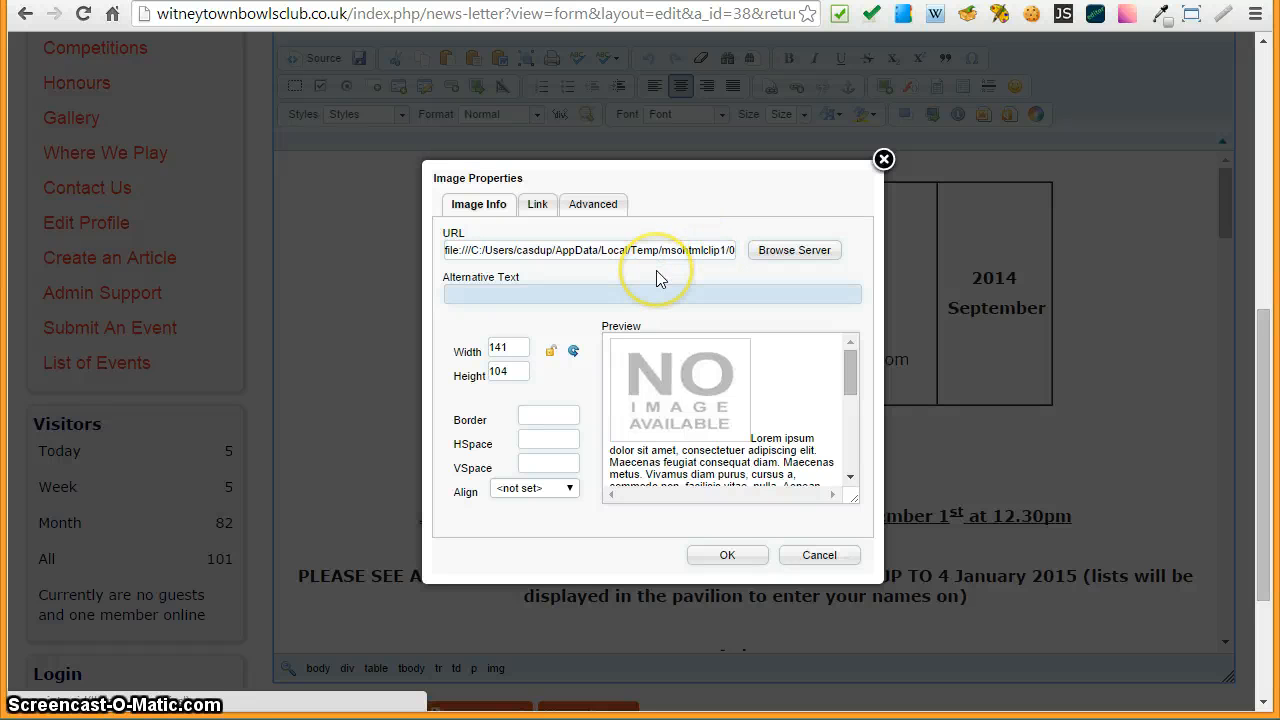
pyautogui.click(781, 251)
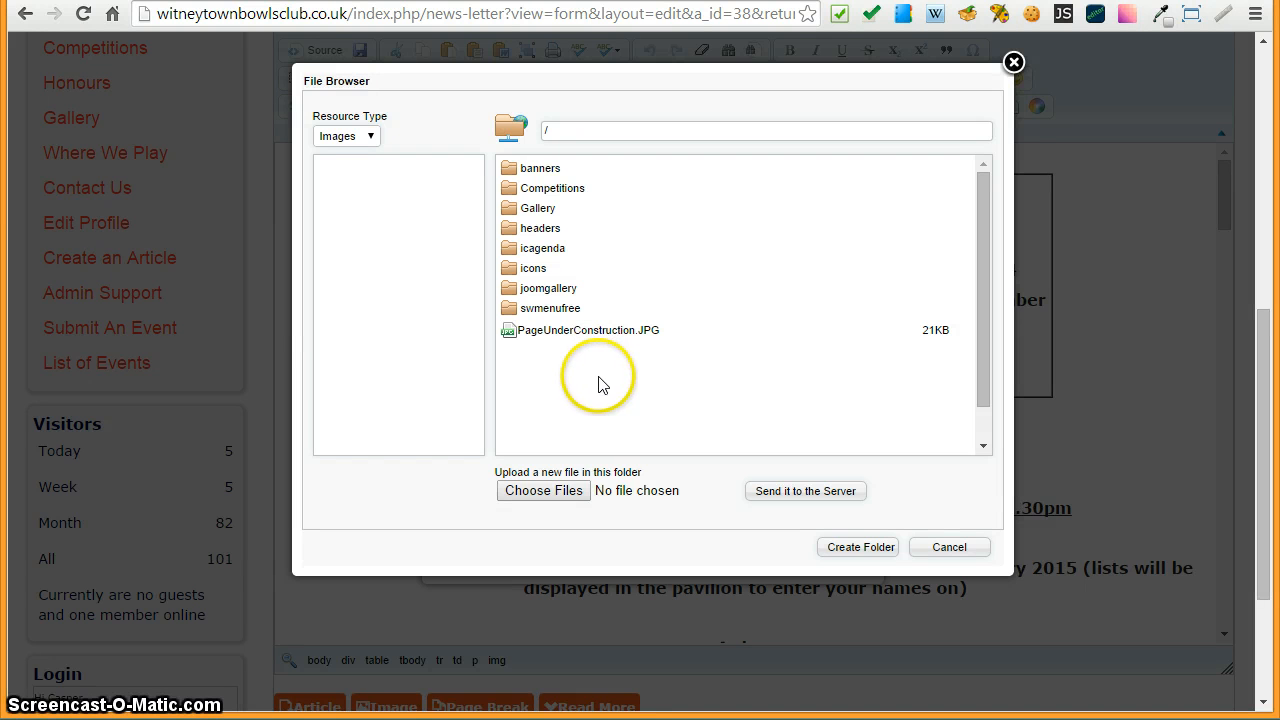
pyautogui.click(866, 550)
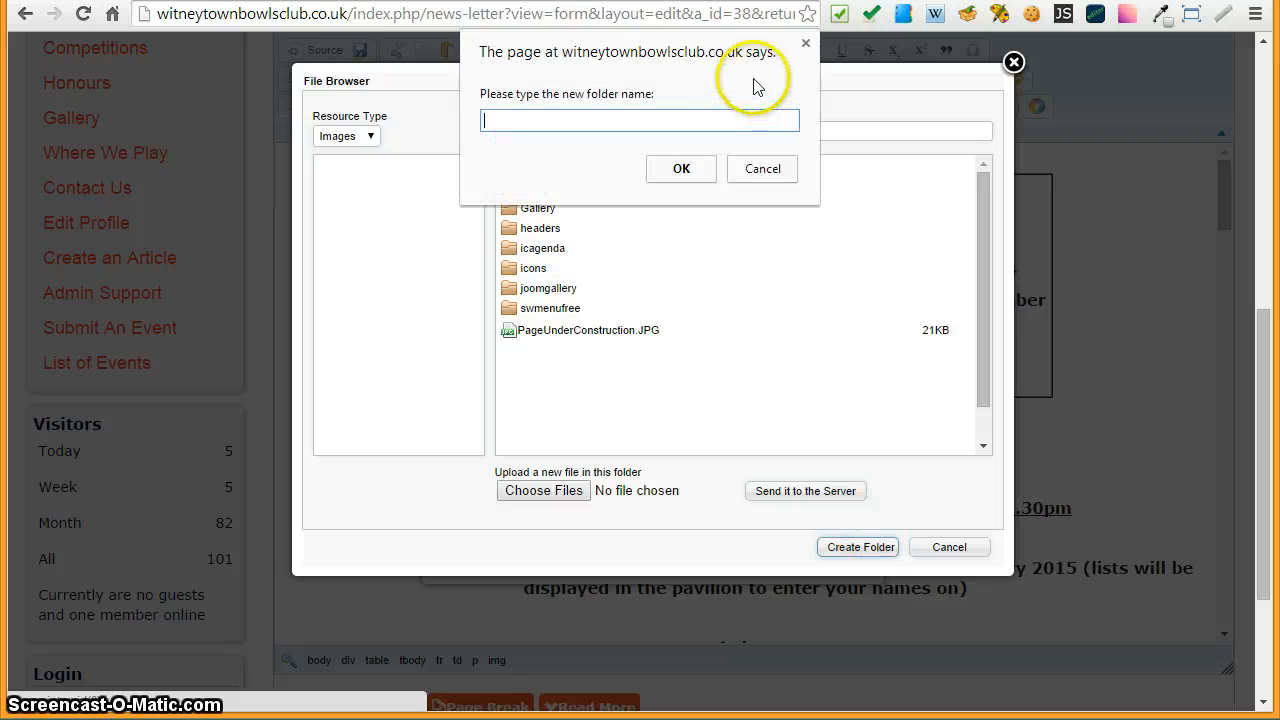
pyautogui.moveTo(708, 50); pyautogui.dragTo(965, 112)
pyautogui.click(896, 179)
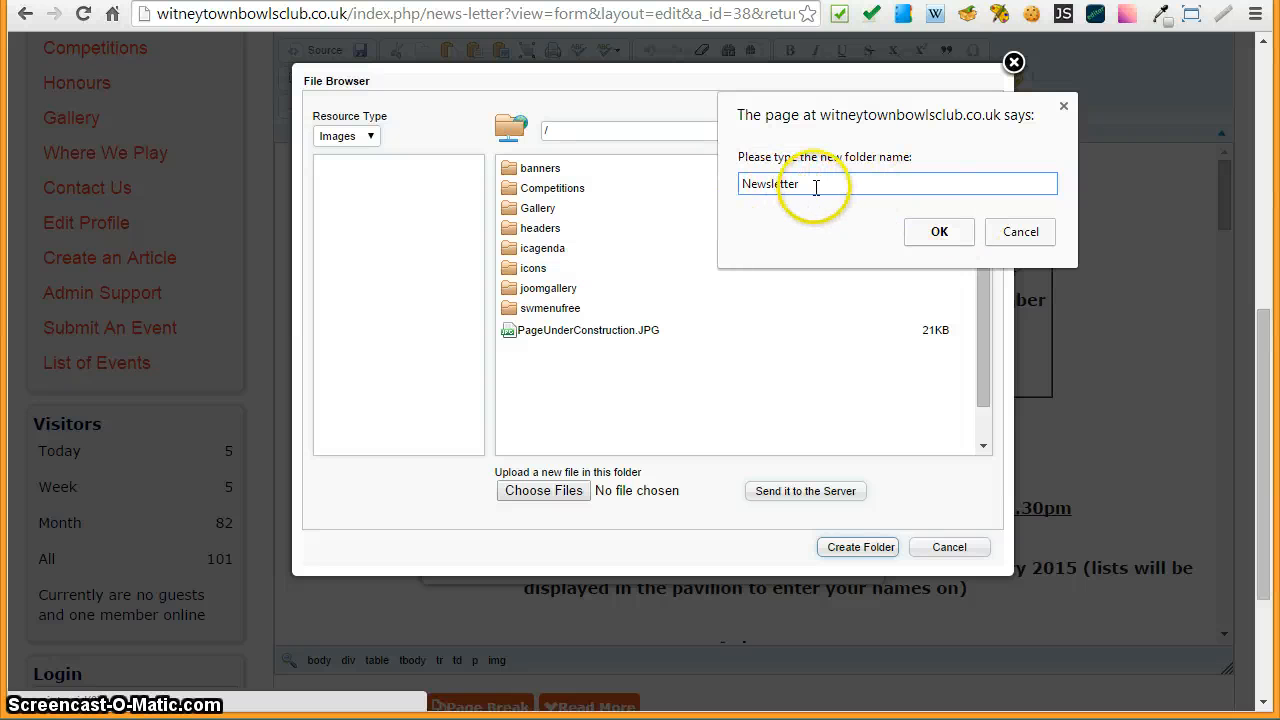
pyautogui.click(939, 234)
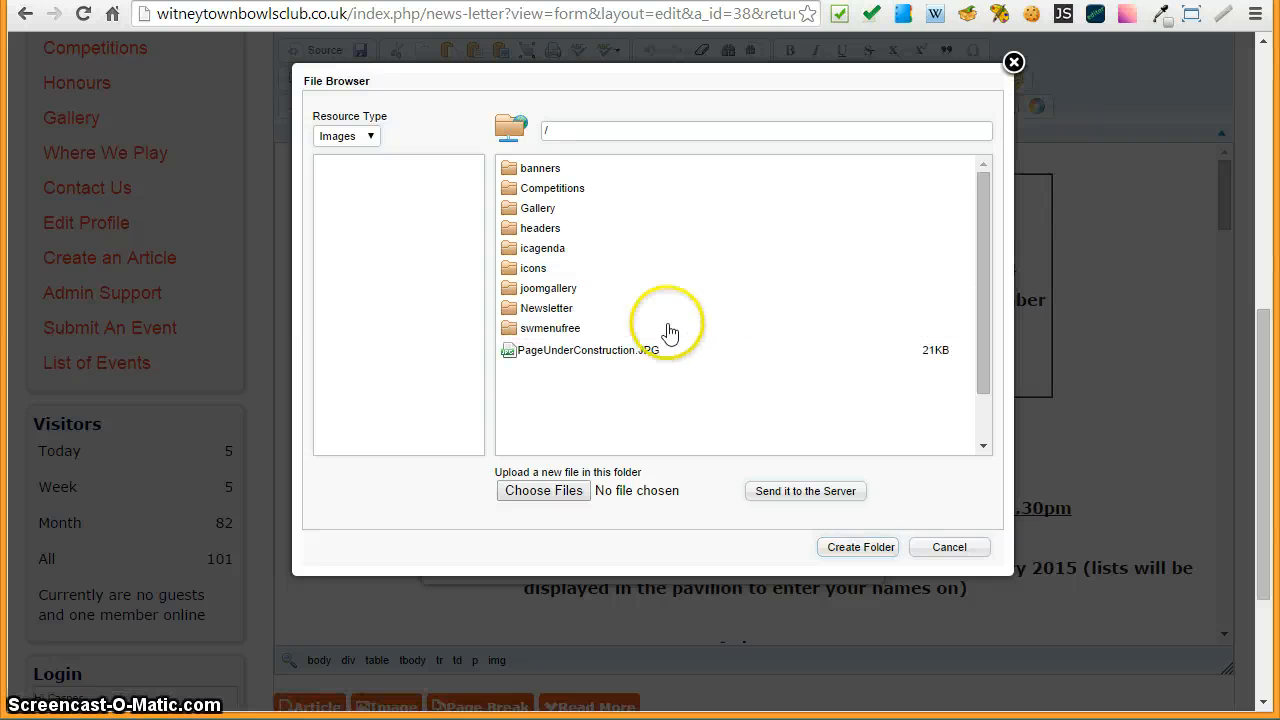
# - Open the Newsletter folder and choose NewsletterImage.png from Google Drive > Websites > Clubs-WTBC > Images for upload
pyautogui.doubleClick(510, 308)
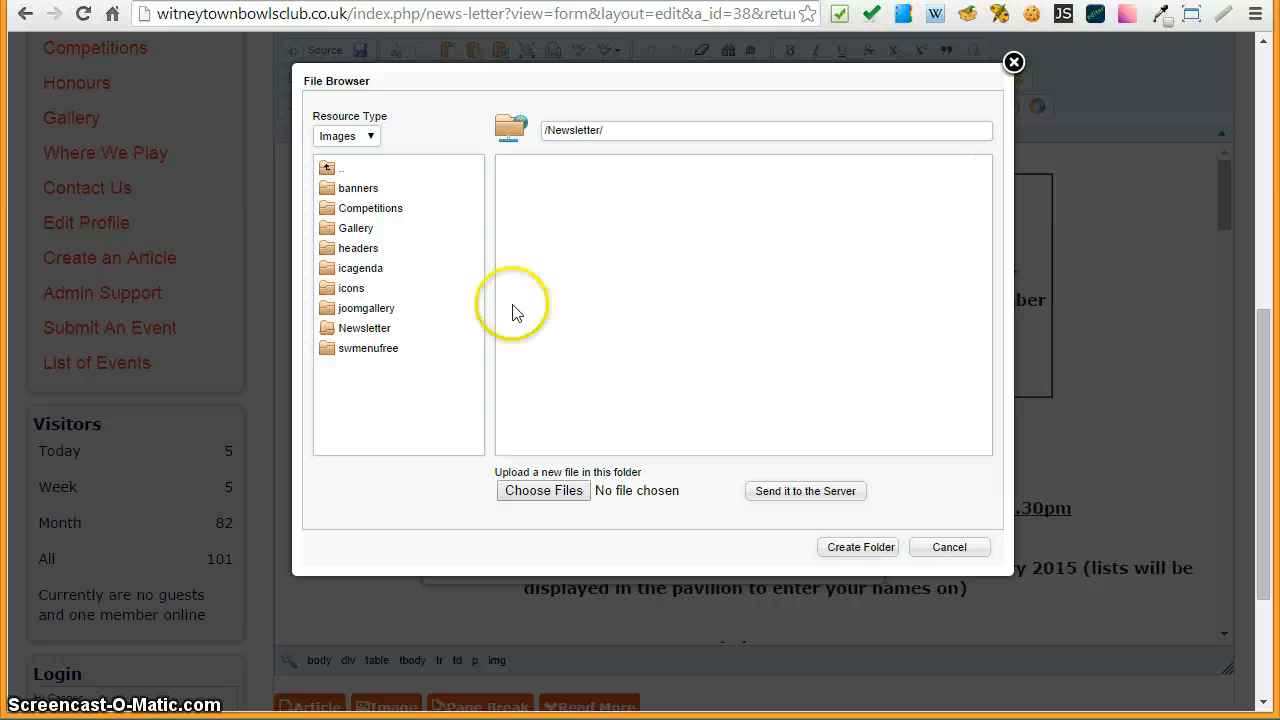
pyautogui.click(538, 492)
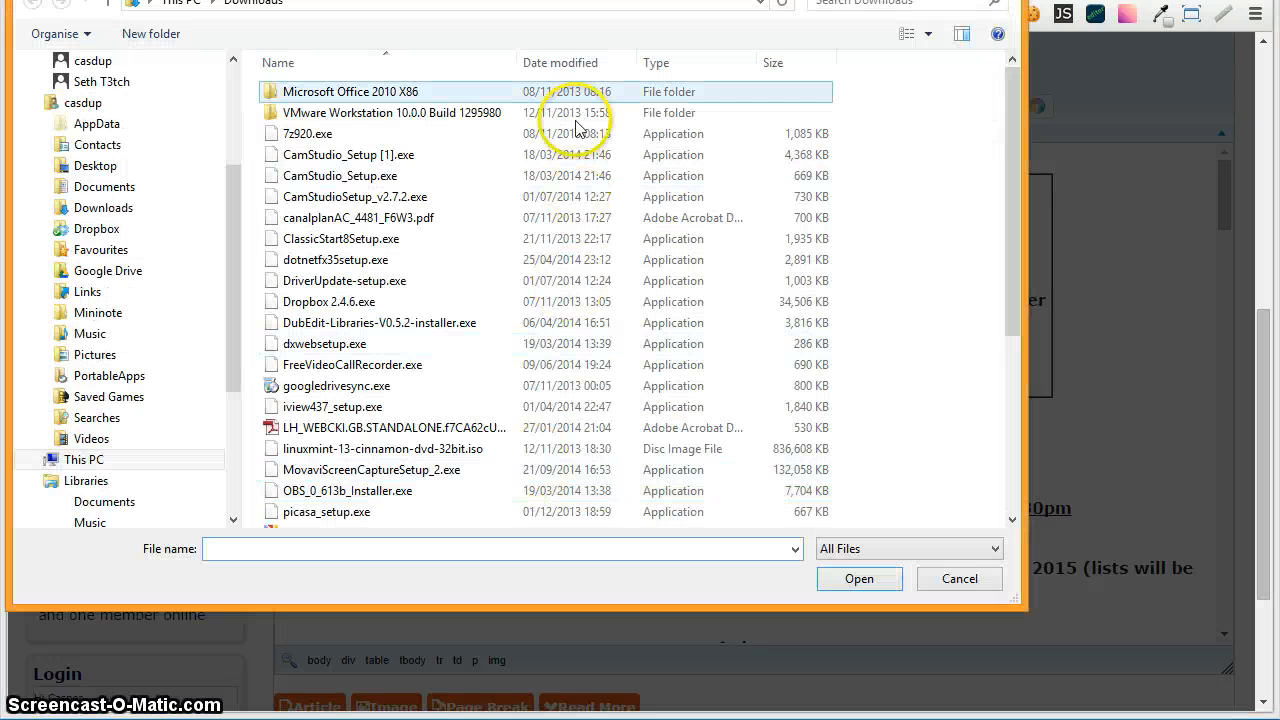
pyautogui.moveTo(510, 1); pyautogui.dragTo(609, 50)
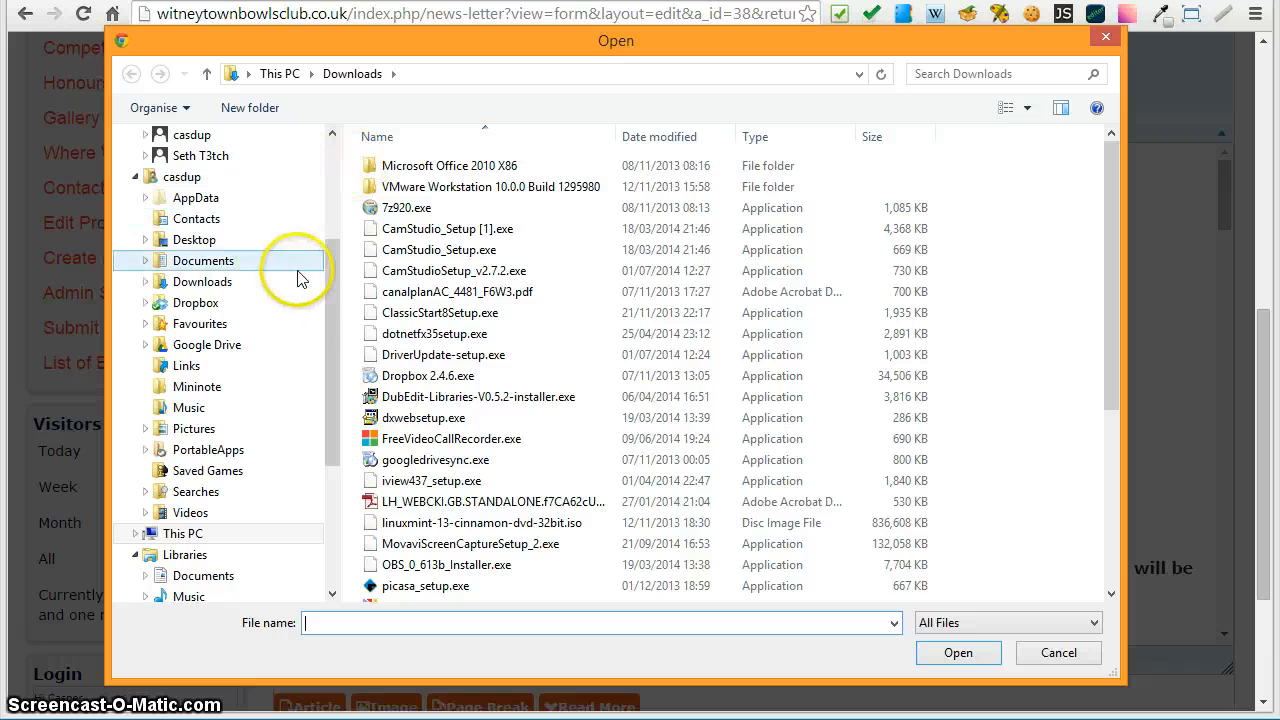
pyautogui.moveTo(330, 293); pyautogui.dragTo(349, 200)
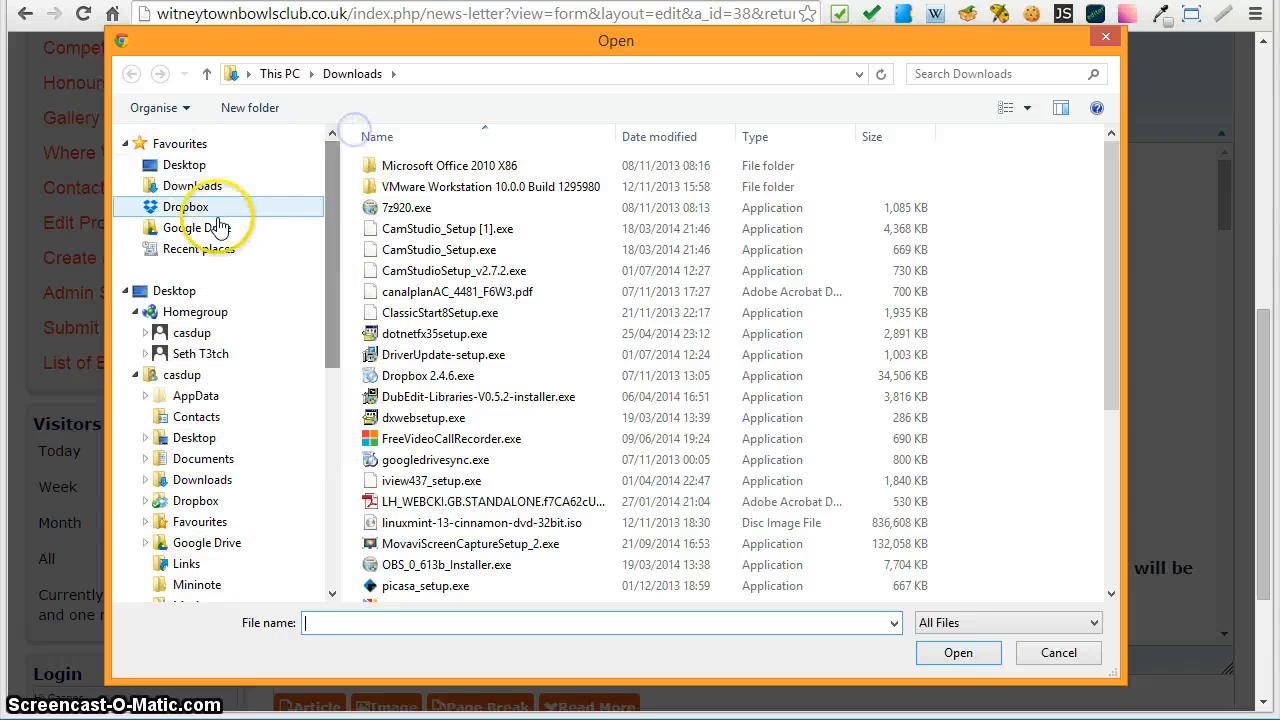
pyautogui.click(178, 230)
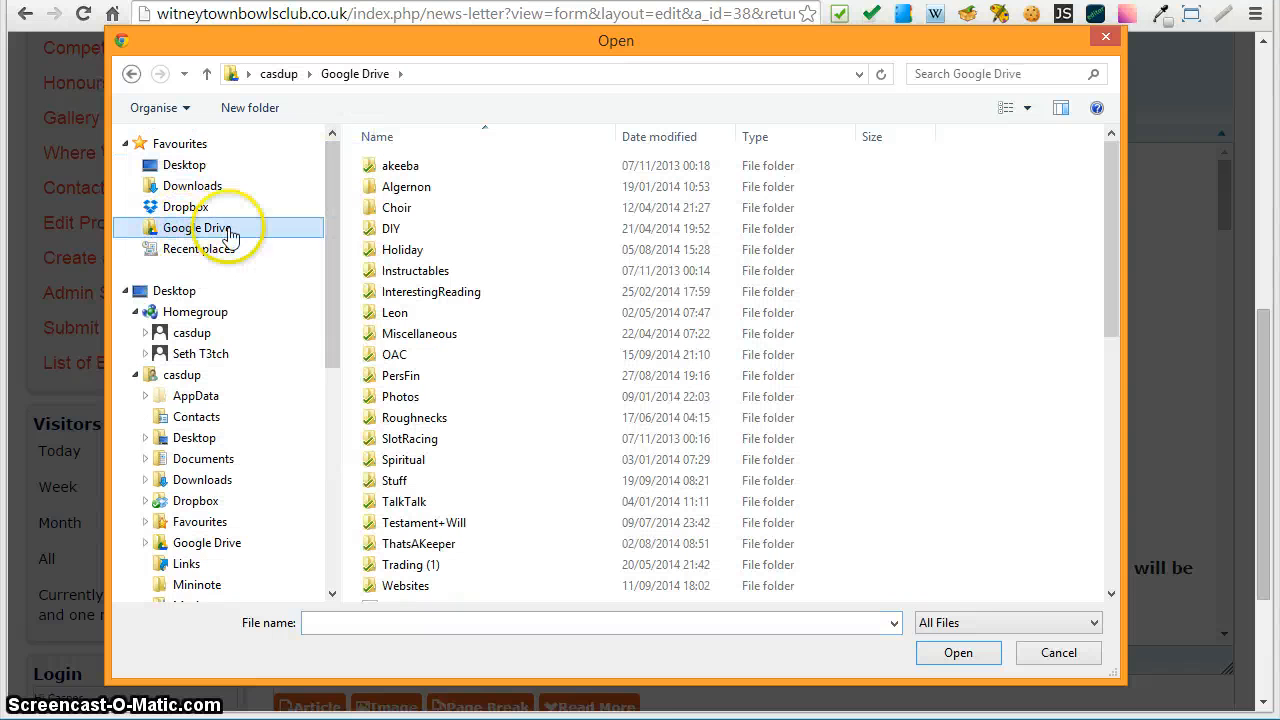
pyautogui.click(395, 588)
pyautogui.doubleClick(395, 588)
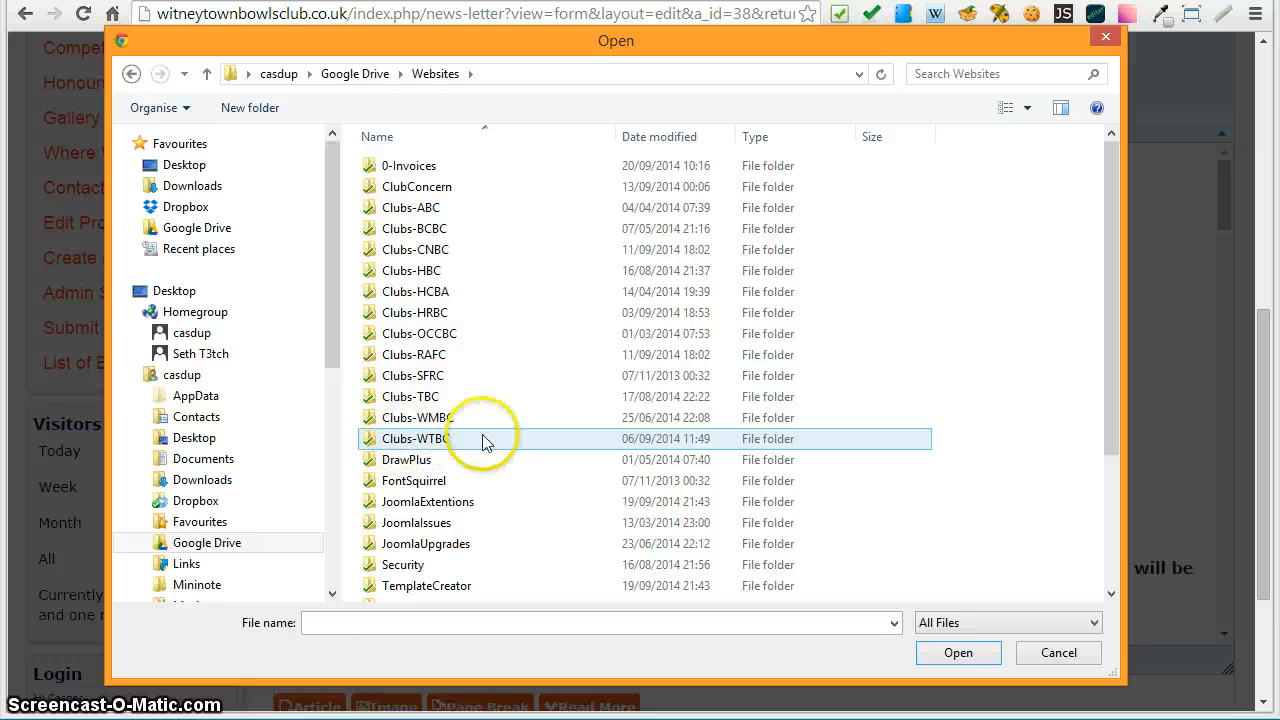
pyautogui.click(385, 443)
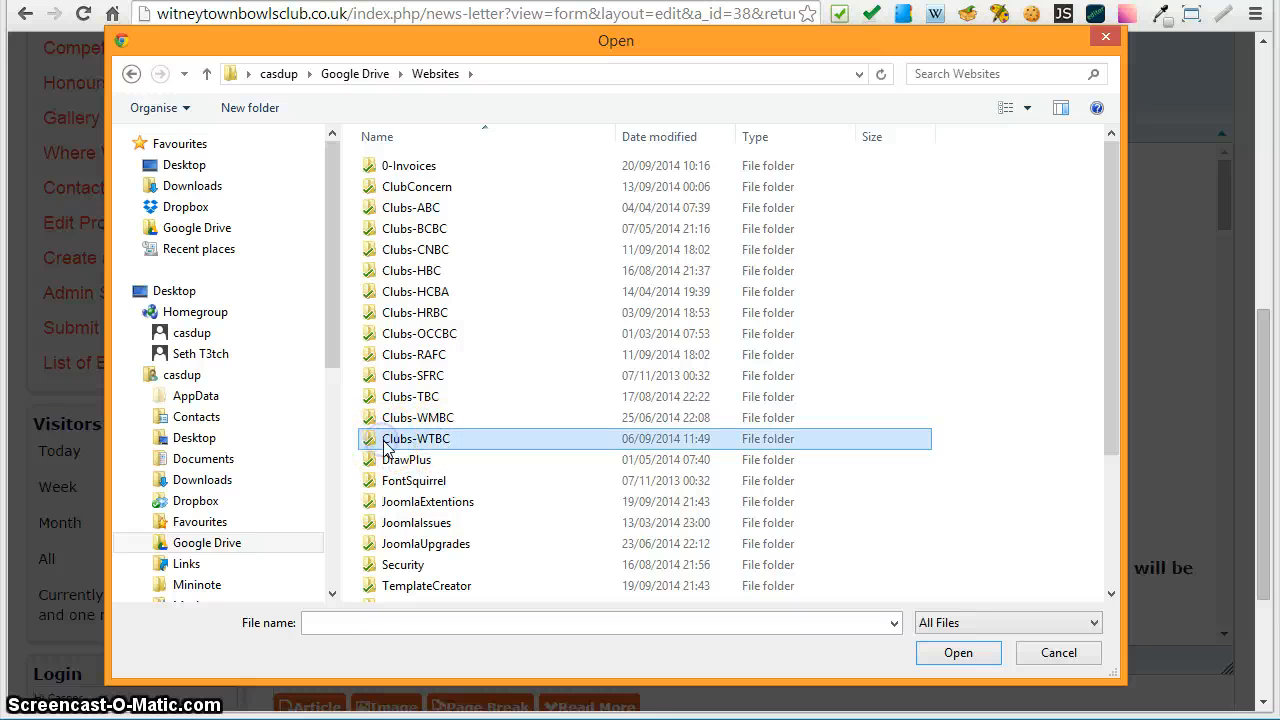
pyautogui.click(388, 440)
pyautogui.doubleClick(372, 443)
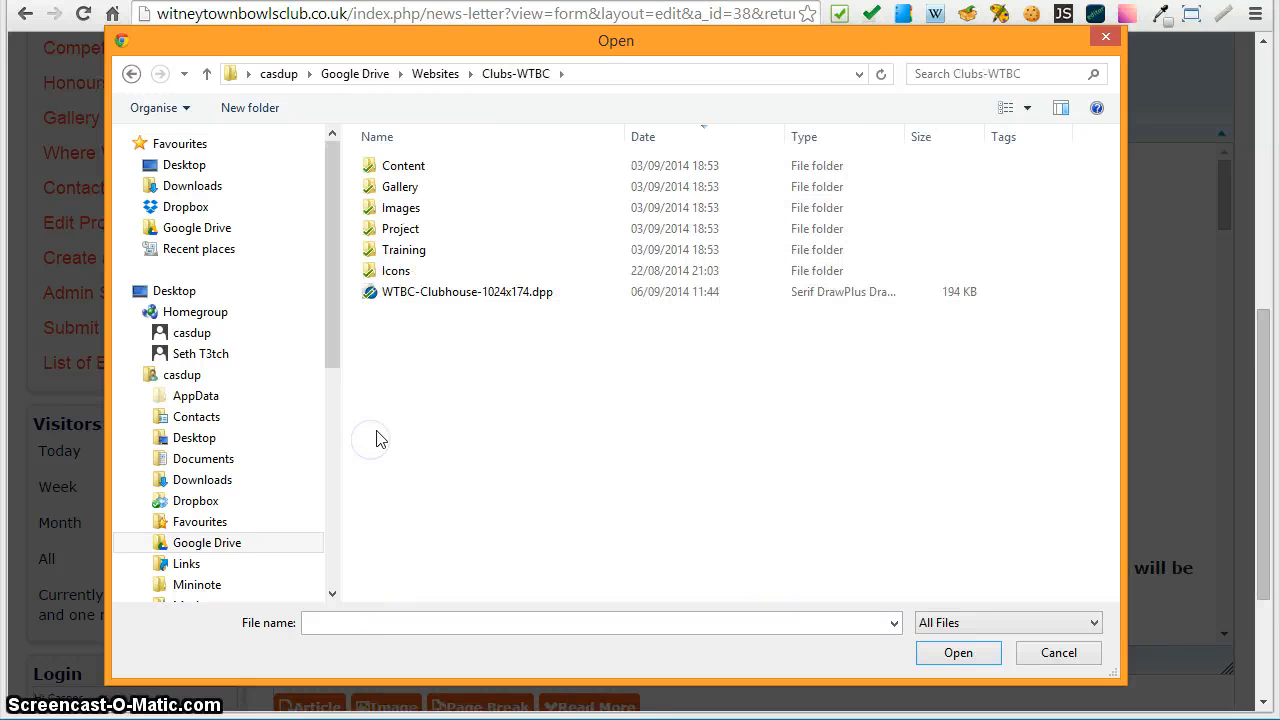
pyautogui.doubleClick(372, 207)
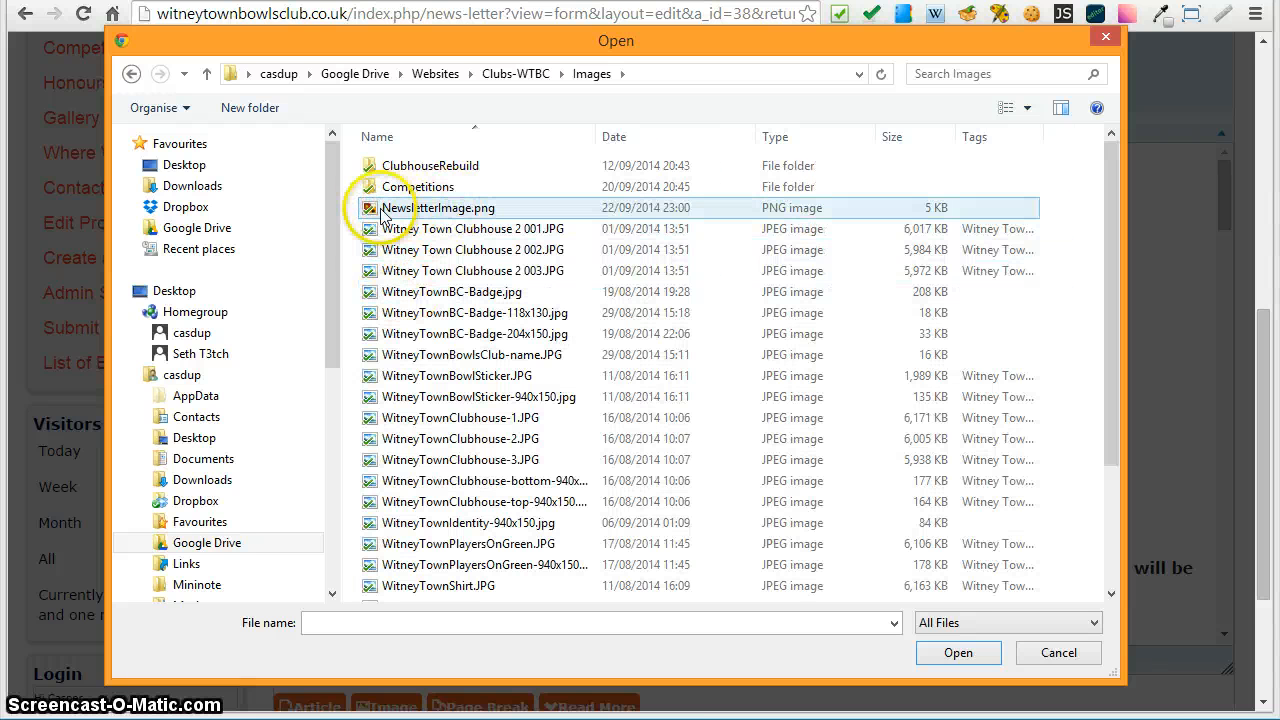
pyautogui.click(383, 214)
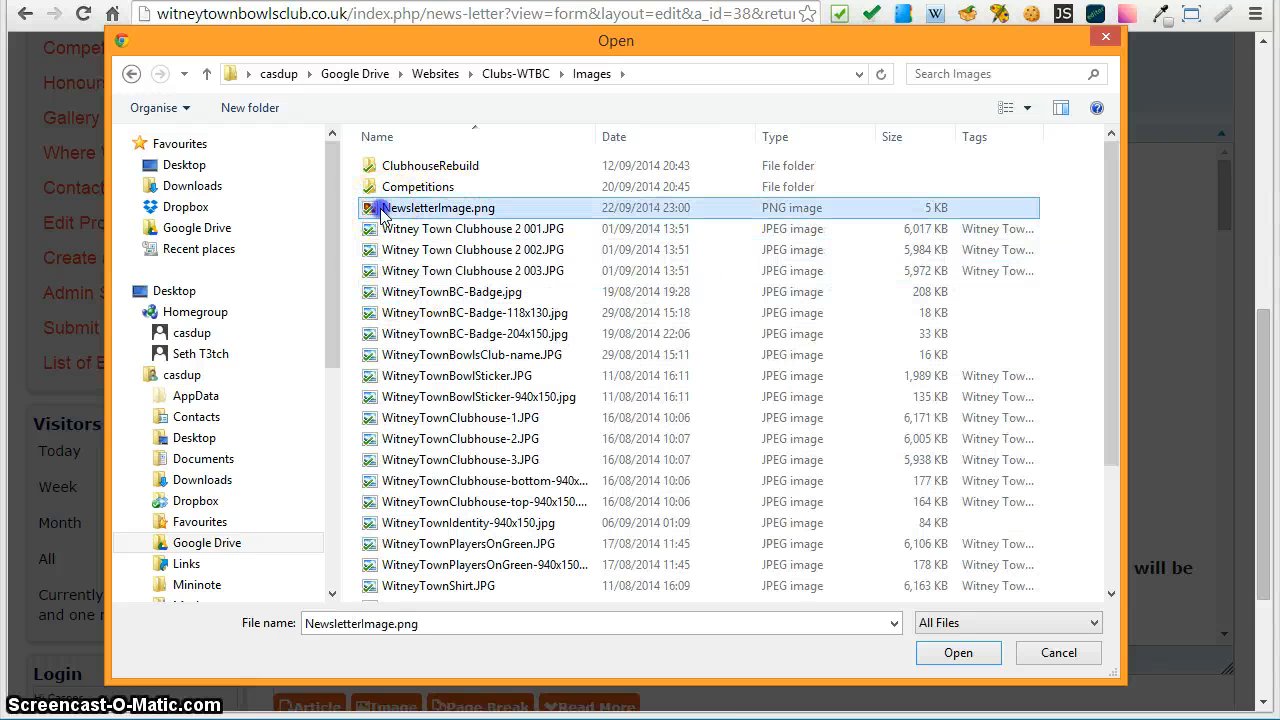
pyautogui.click(955, 655)
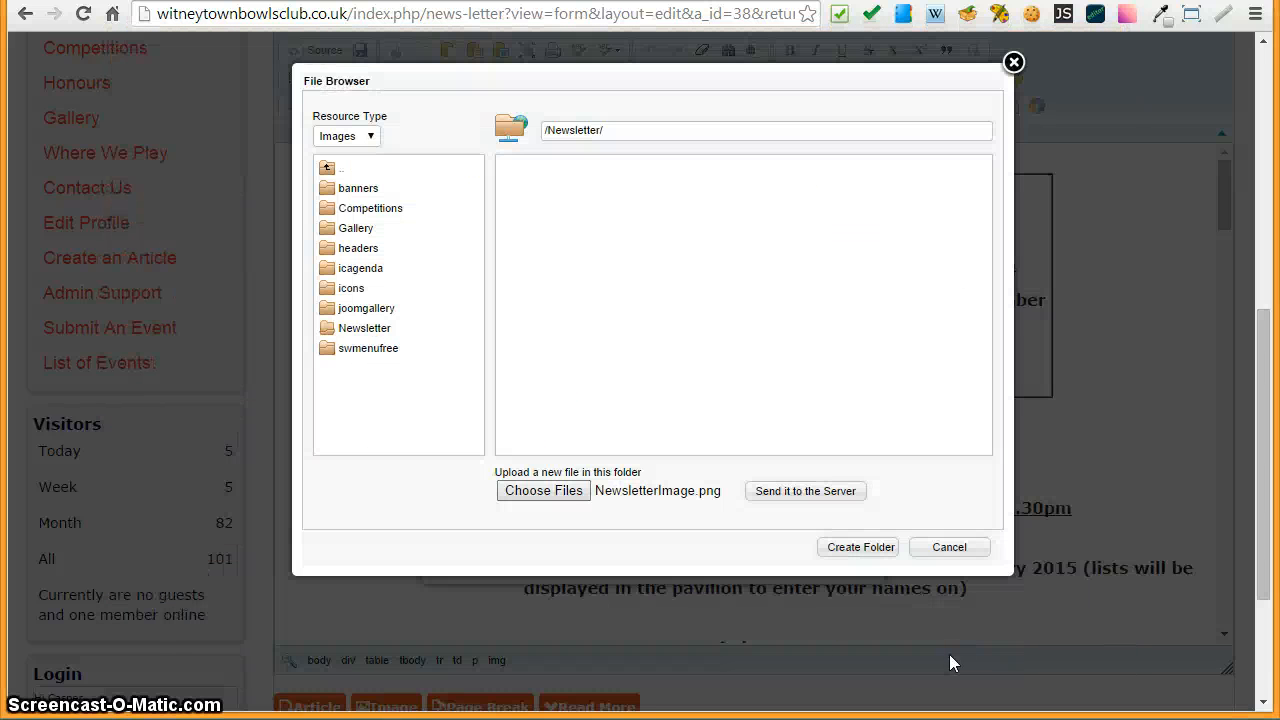
# - Upload NewsletterImage.png to the server and insert it into the header table's image placeholder
pyautogui.click(808, 495)
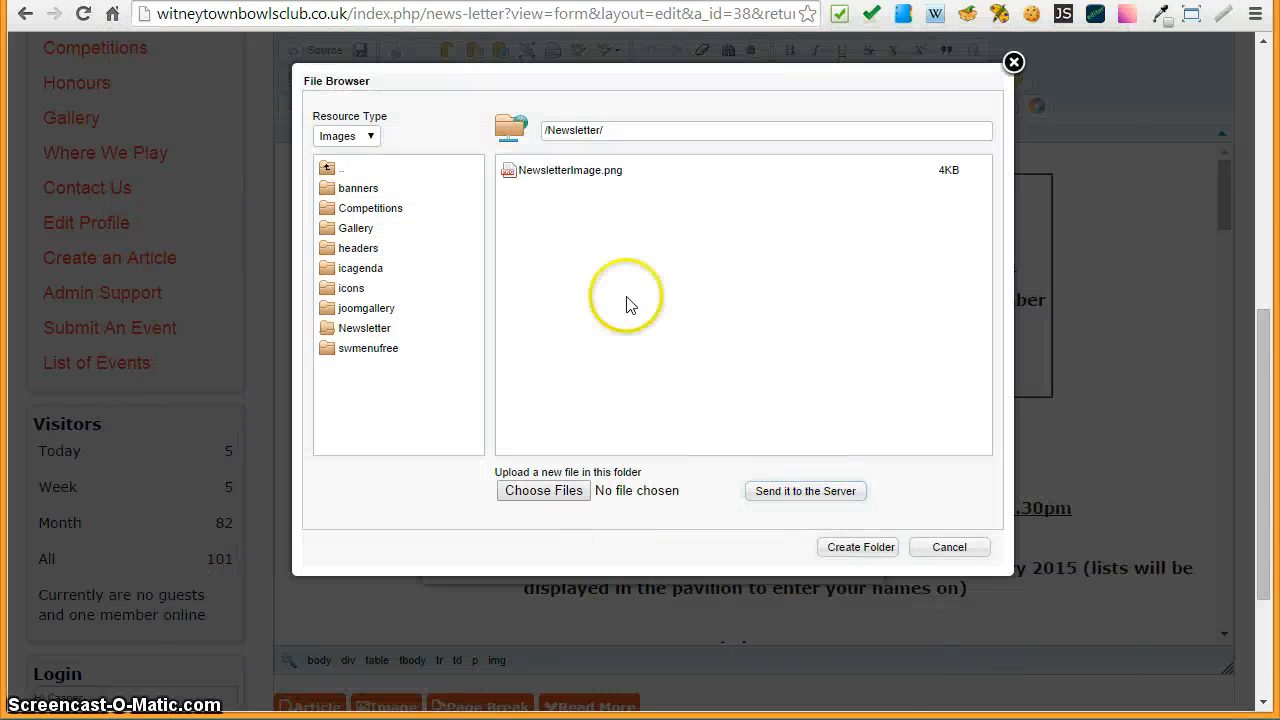
pyautogui.click(540, 170)
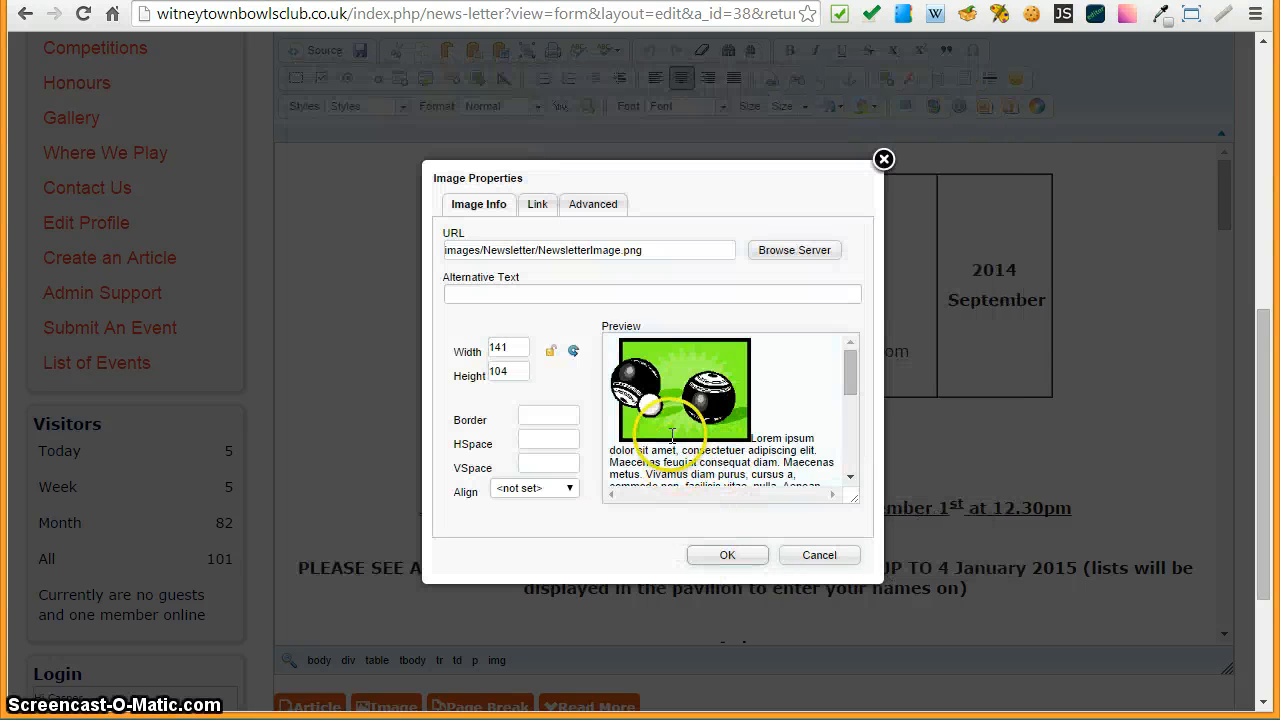
pyautogui.click(729, 556)
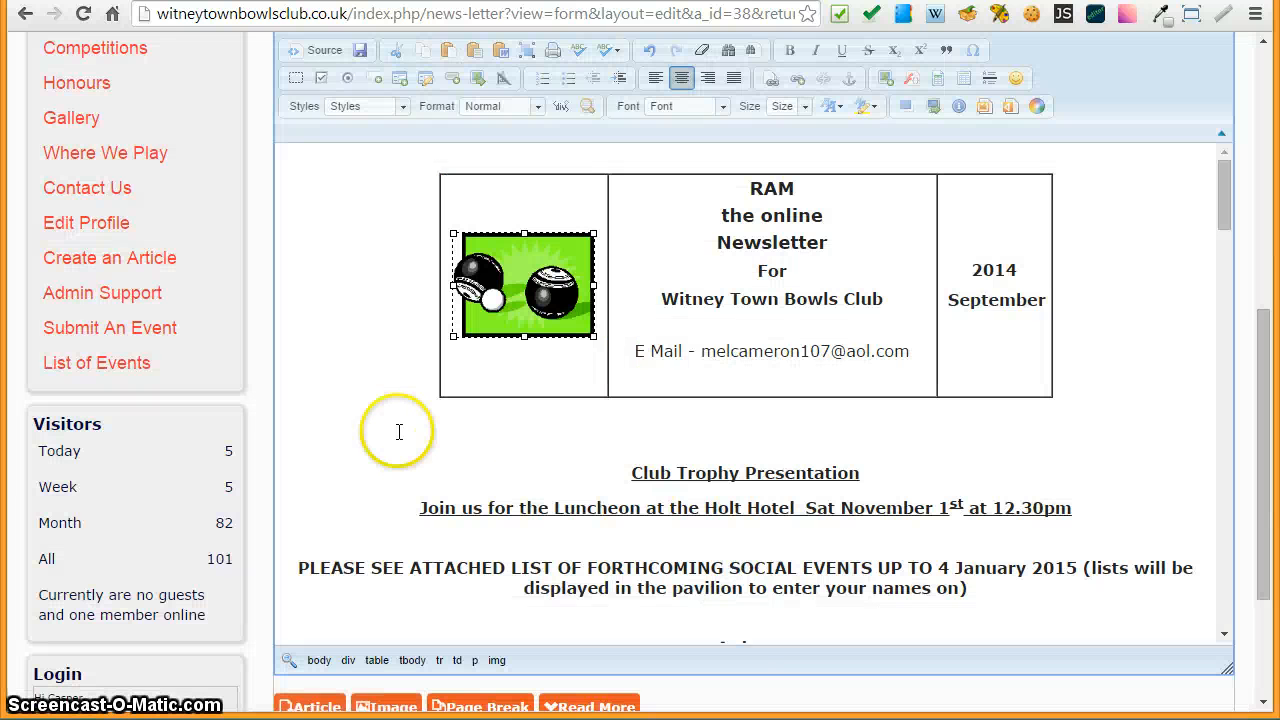
pyautogui.click(389, 427)
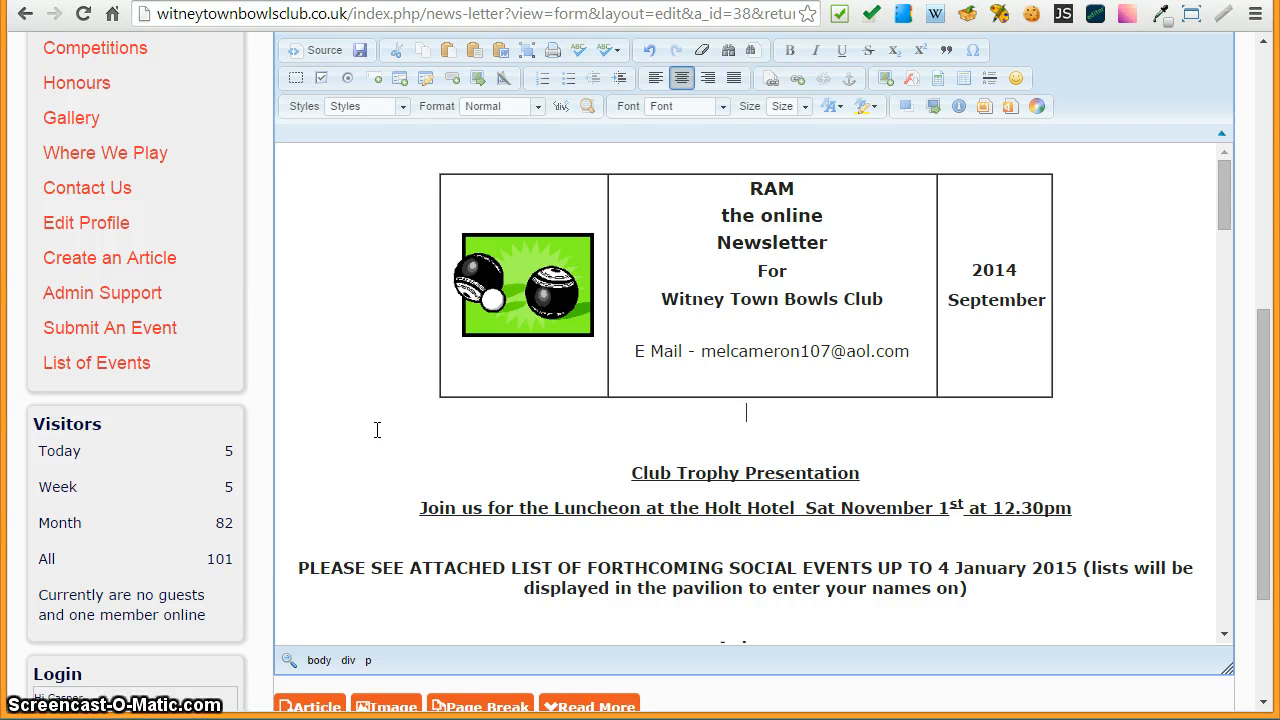
pyautogui.click(363, 421)
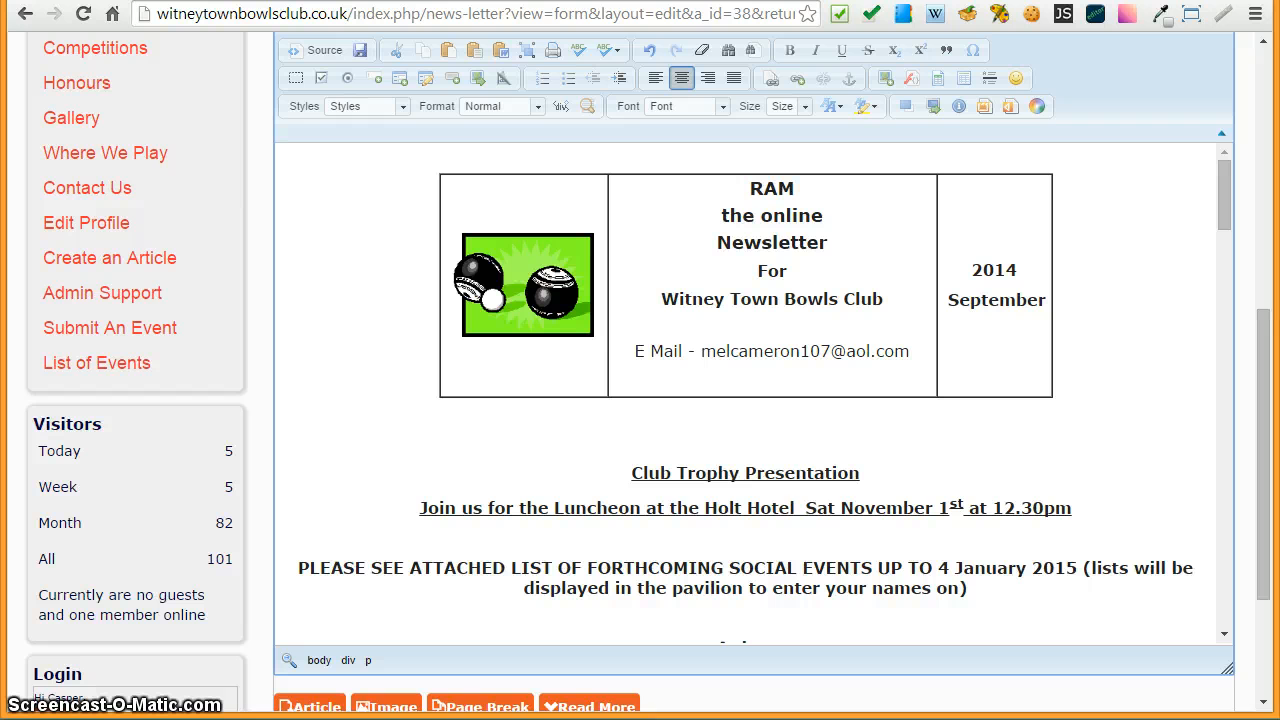
# - Bring the Word document forward to compare its header, then return to the web editor
pyautogui.moveTo(1279, 82); pyautogui.dragTo(1143, 72)
pyautogui.click(826, 270)
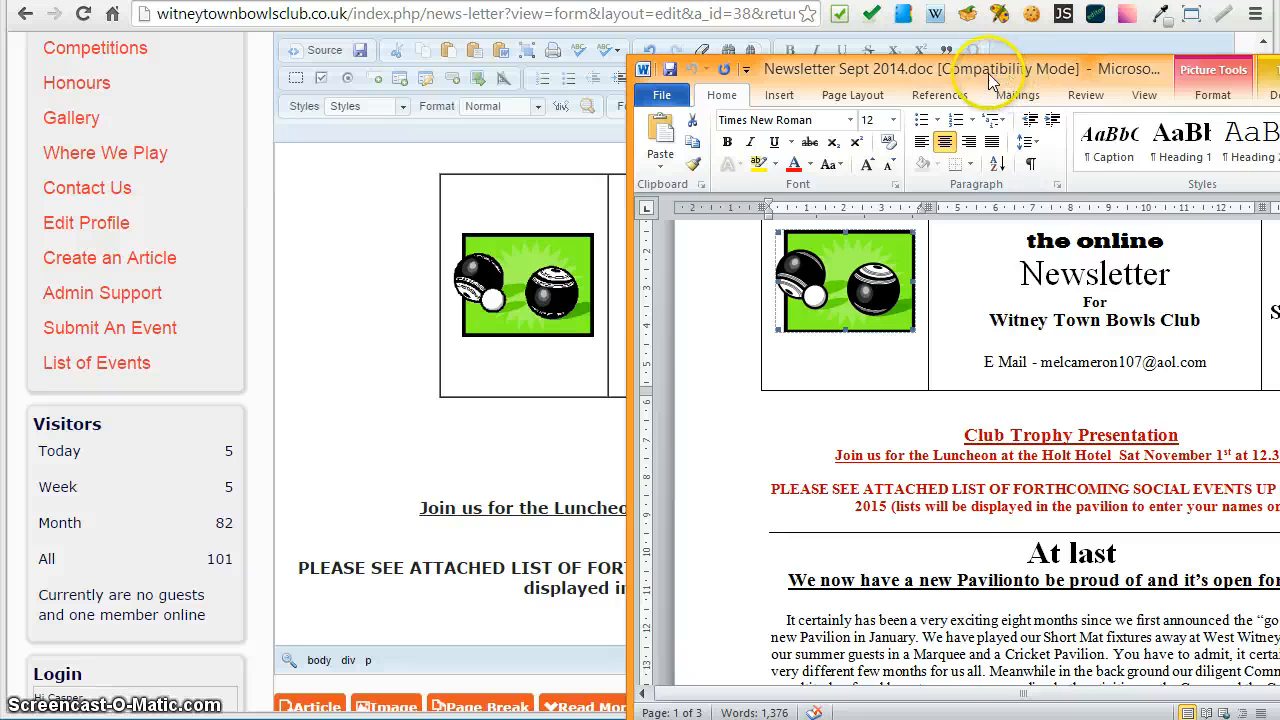
pyautogui.moveTo(988, 73); pyautogui.dragTo(1279, 76)
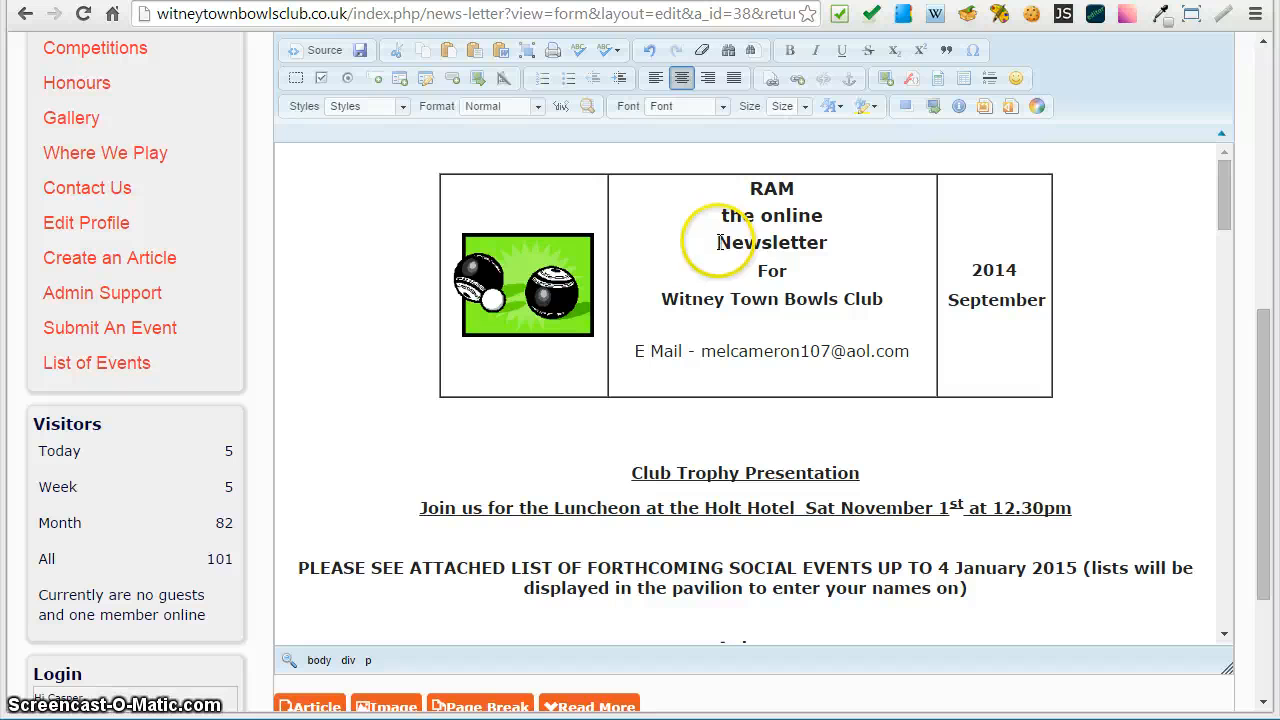
# - Set the RAM line in the header table to Normal format and open the font size list for it
pyautogui.doubleClick(771, 188)
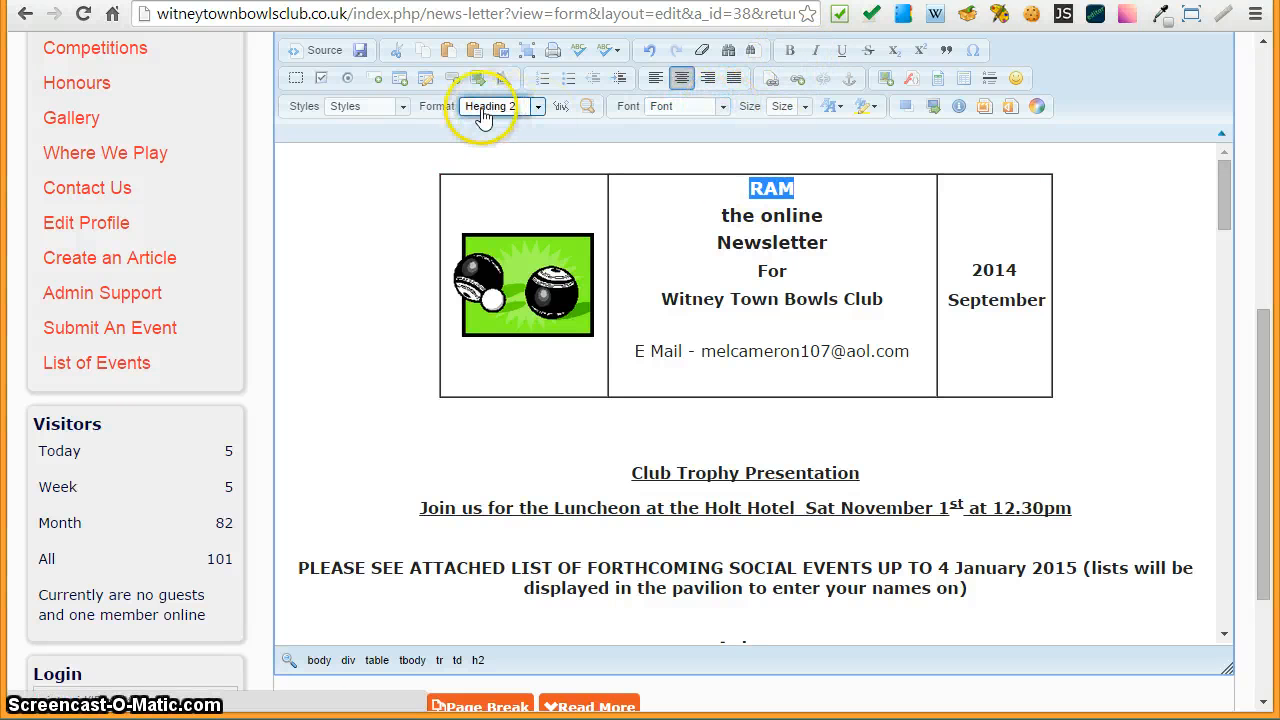
pyautogui.click(537, 106)
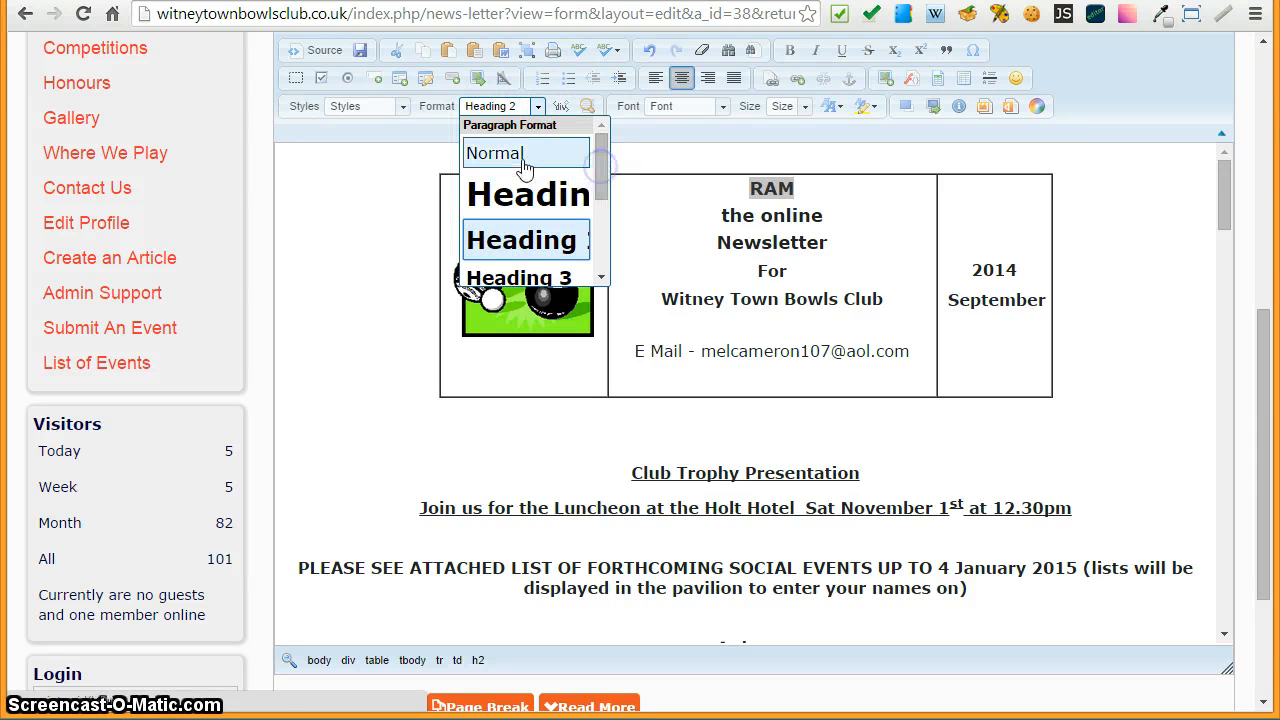
pyautogui.click(517, 155)
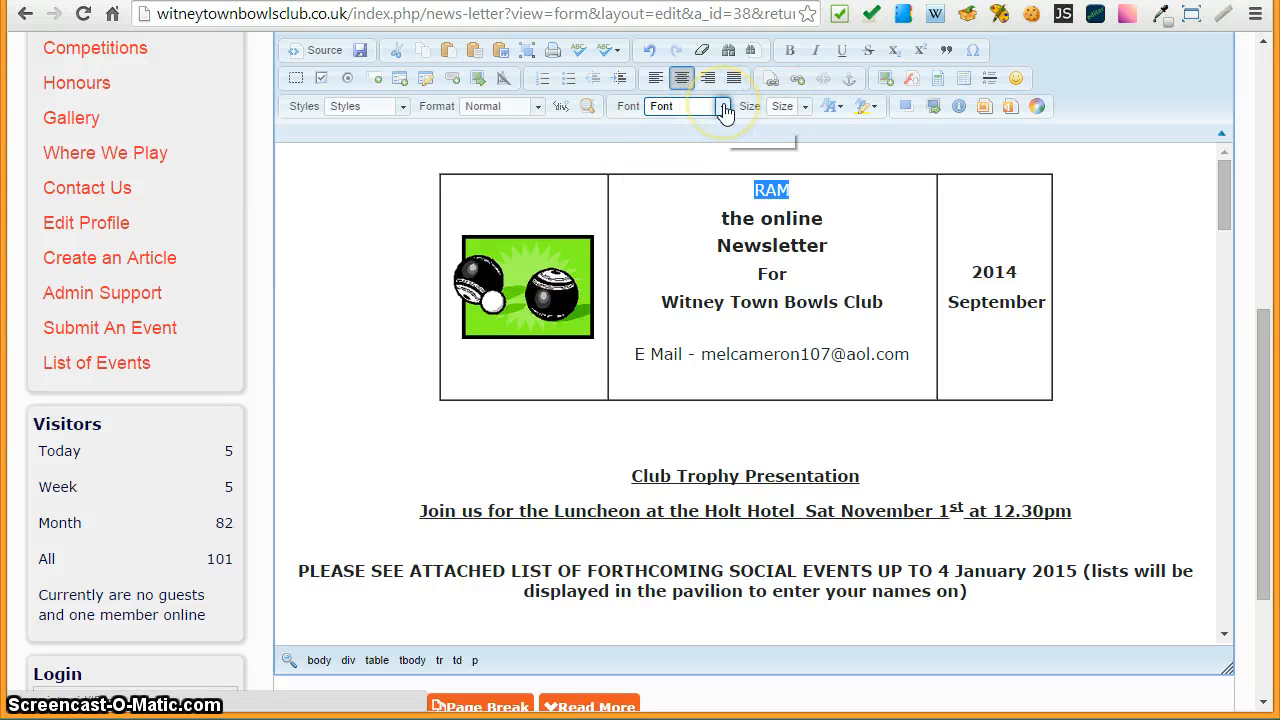
pyautogui.click(787, 110)
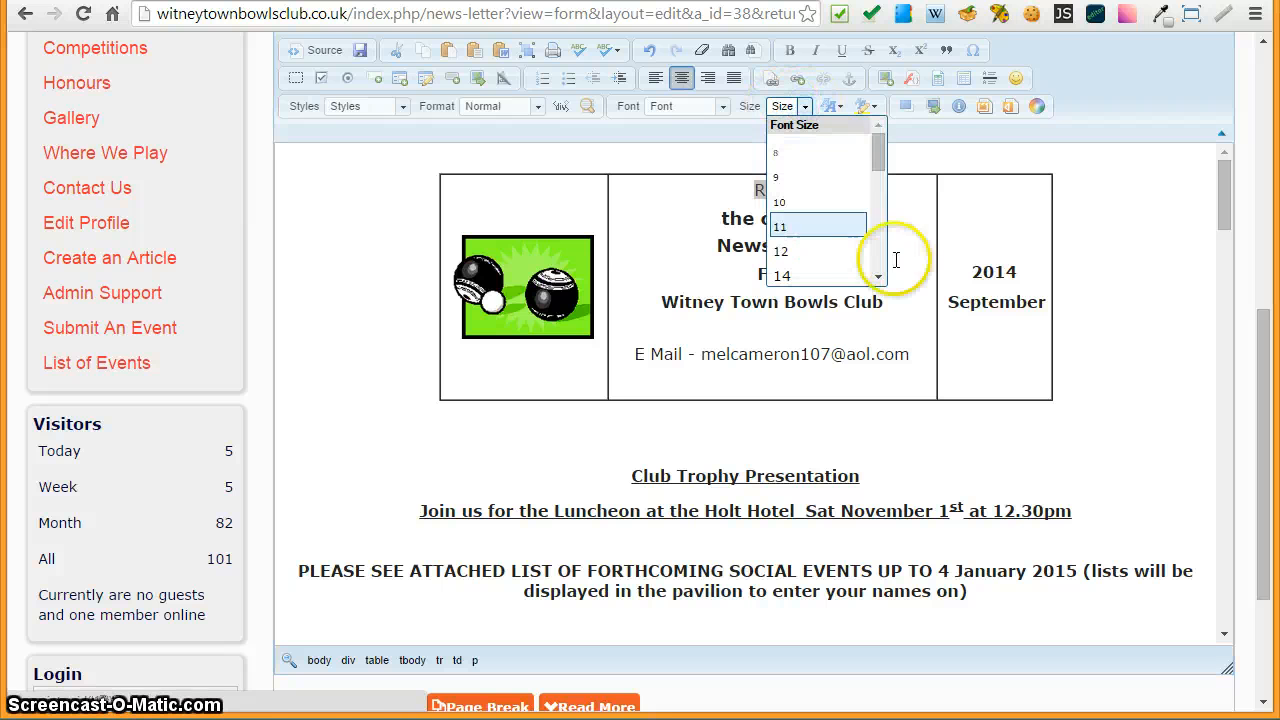
pyautogui.moveTo(878, 168); pyautogui.dragTo(885, 212)
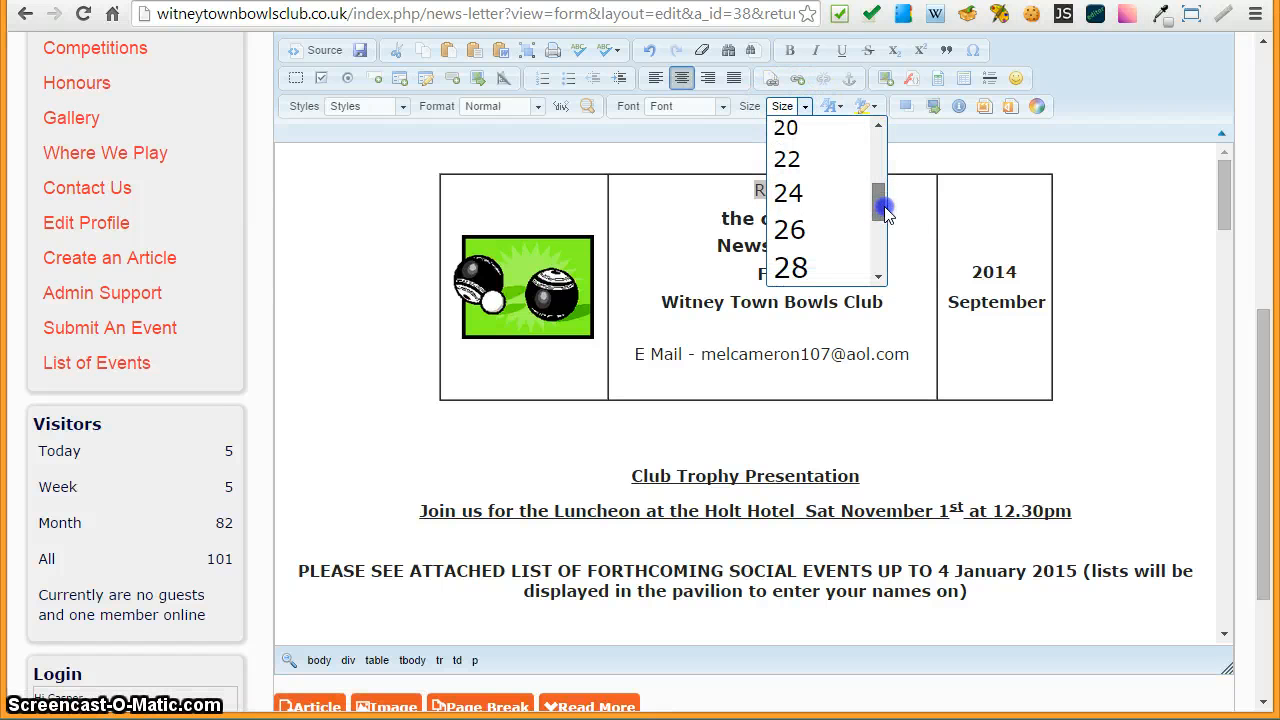
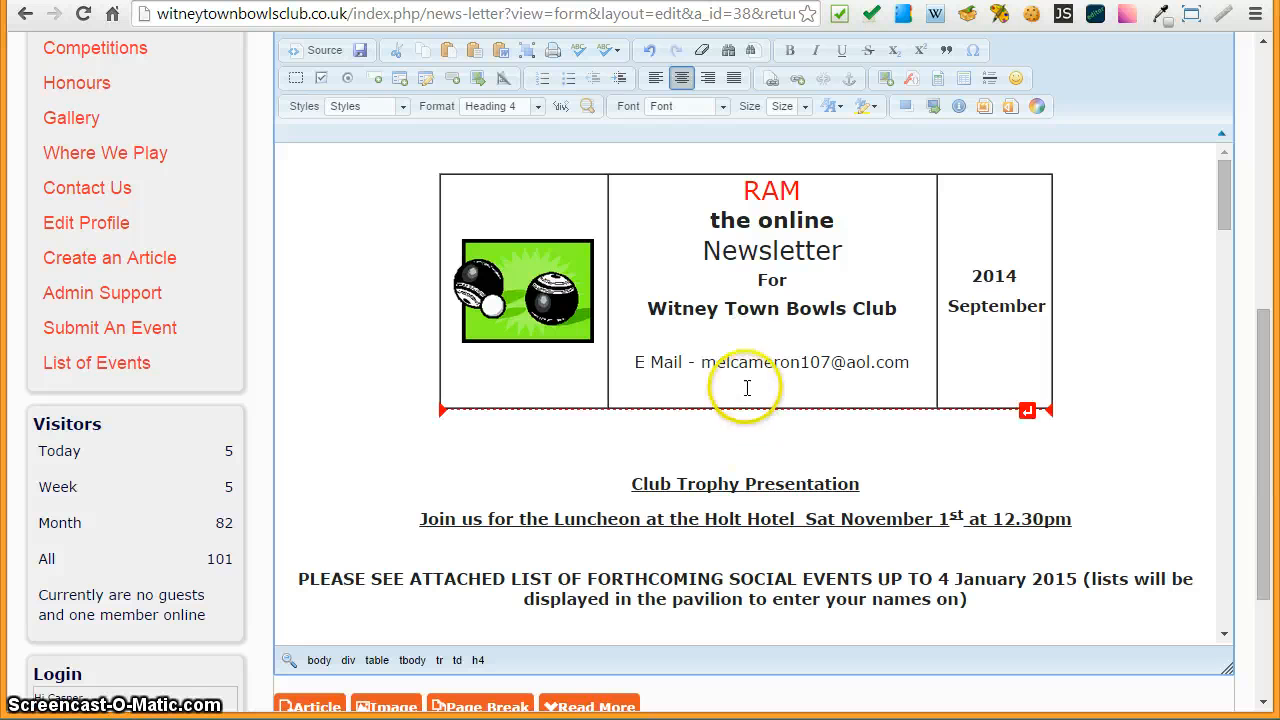
# - Delete the empty line below the e-mail address in the header table's middle cell
pyautogui.click(748, 381)
pyautogui.click(776, 388)
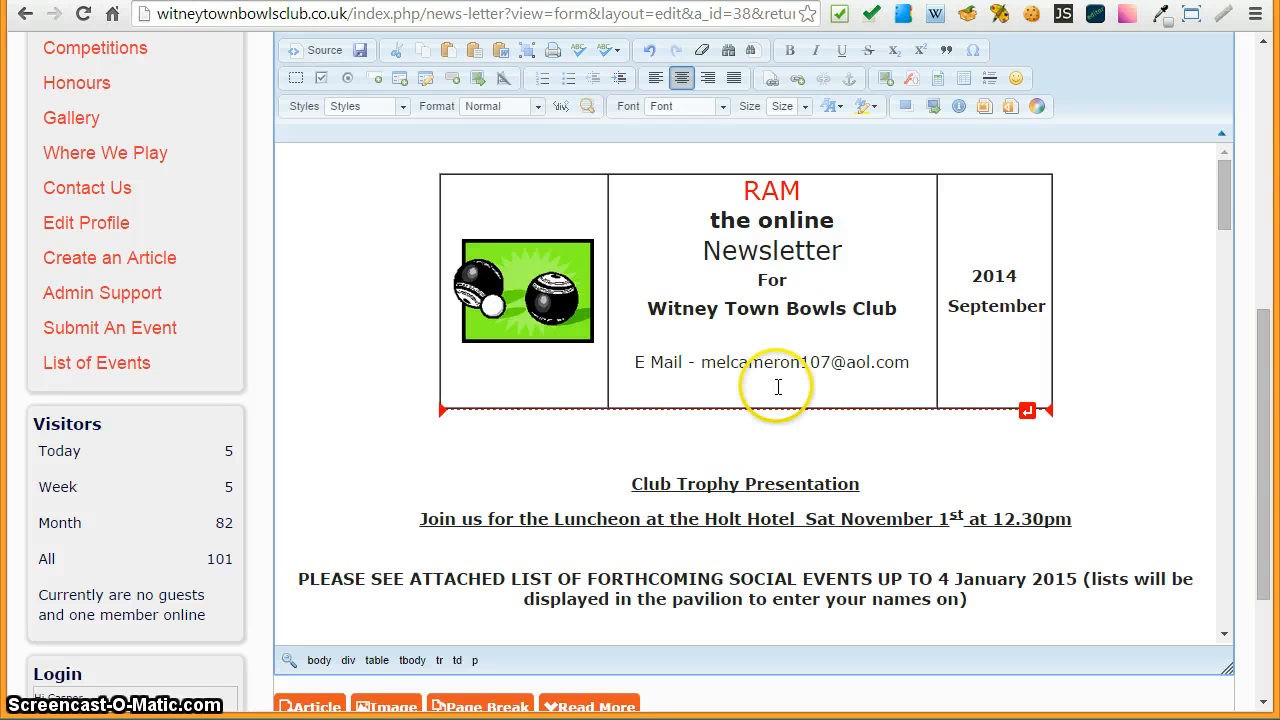
pyautogui.press('BackSpace')
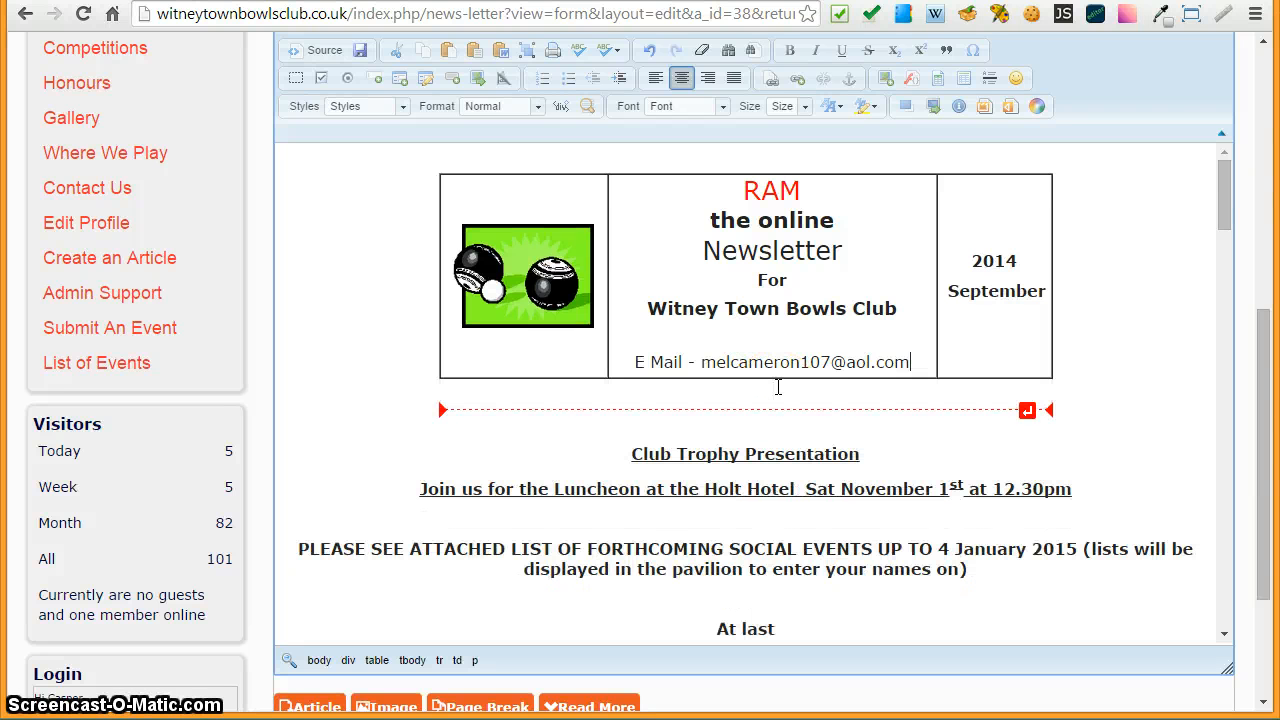
pyautogui.click(323, 298)
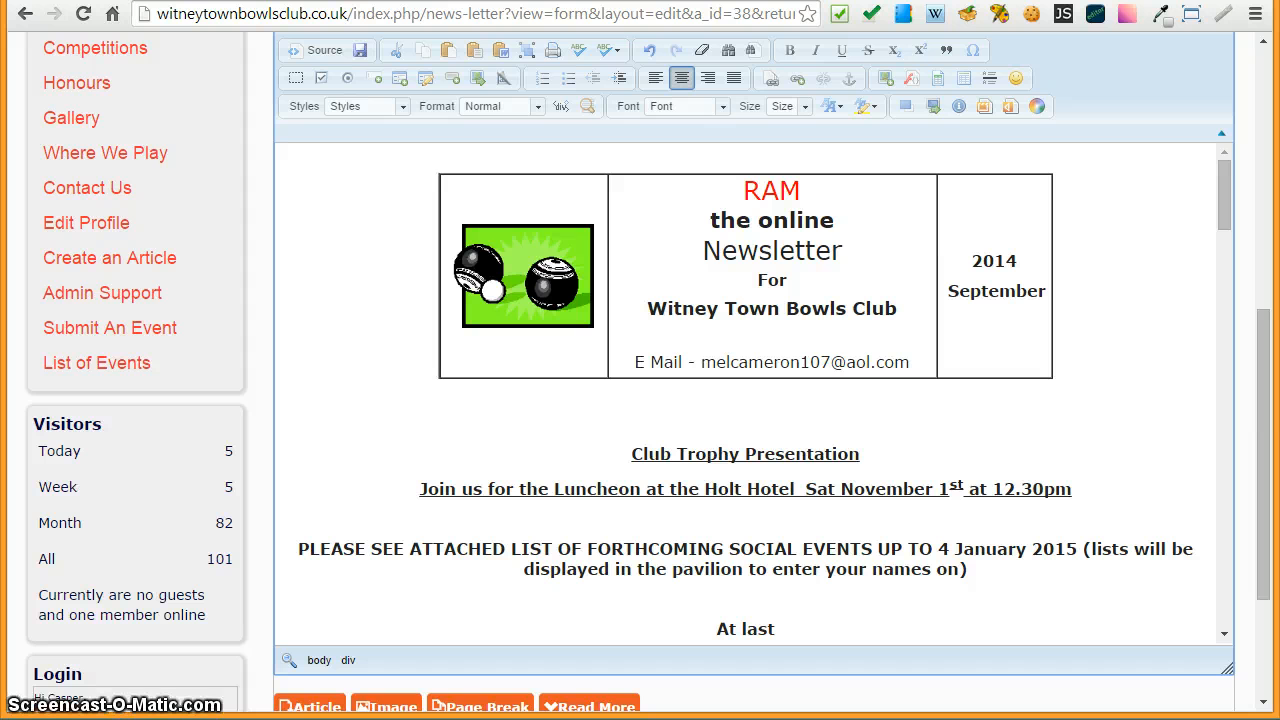
pyautogui.moveTo(1279, 40); pyautogui.dragTo(600, 0)
pyautogui.click(1106, 0)
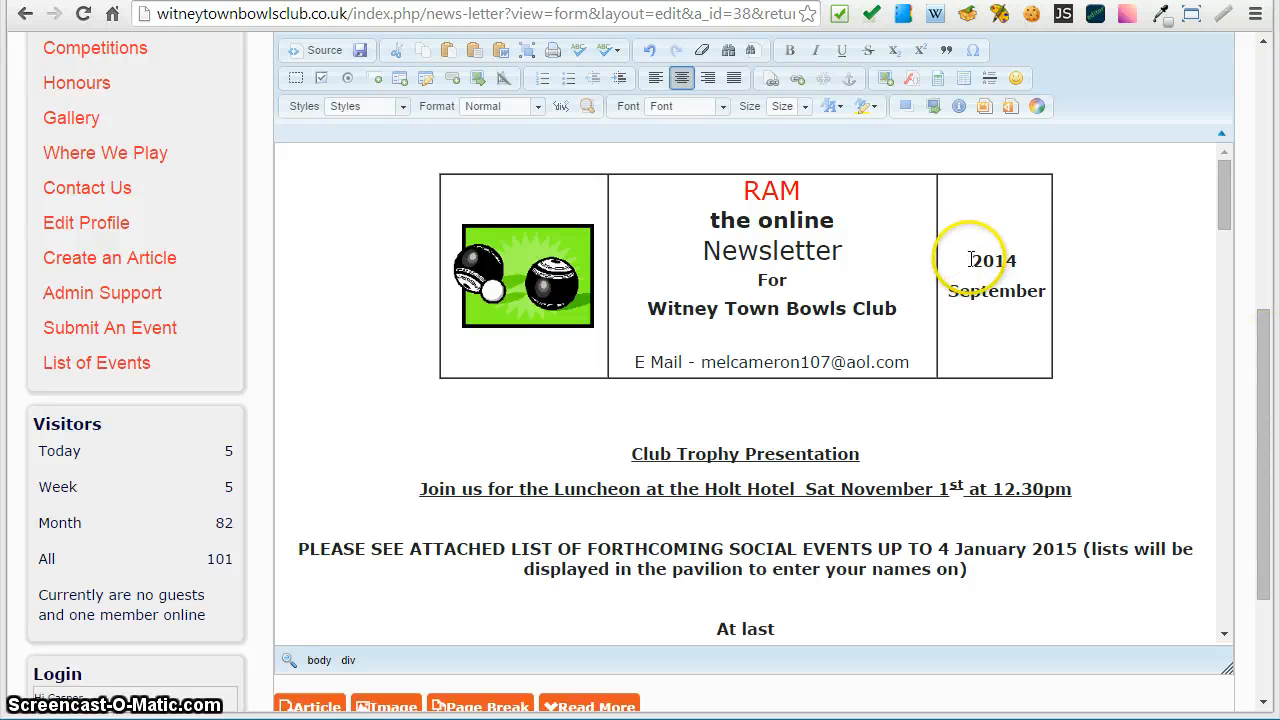
# - Set the 2014 year text in the header table to font size 26
pyautogui.moveTo(970, 260); pyautogui.dragTo(1026, 260)
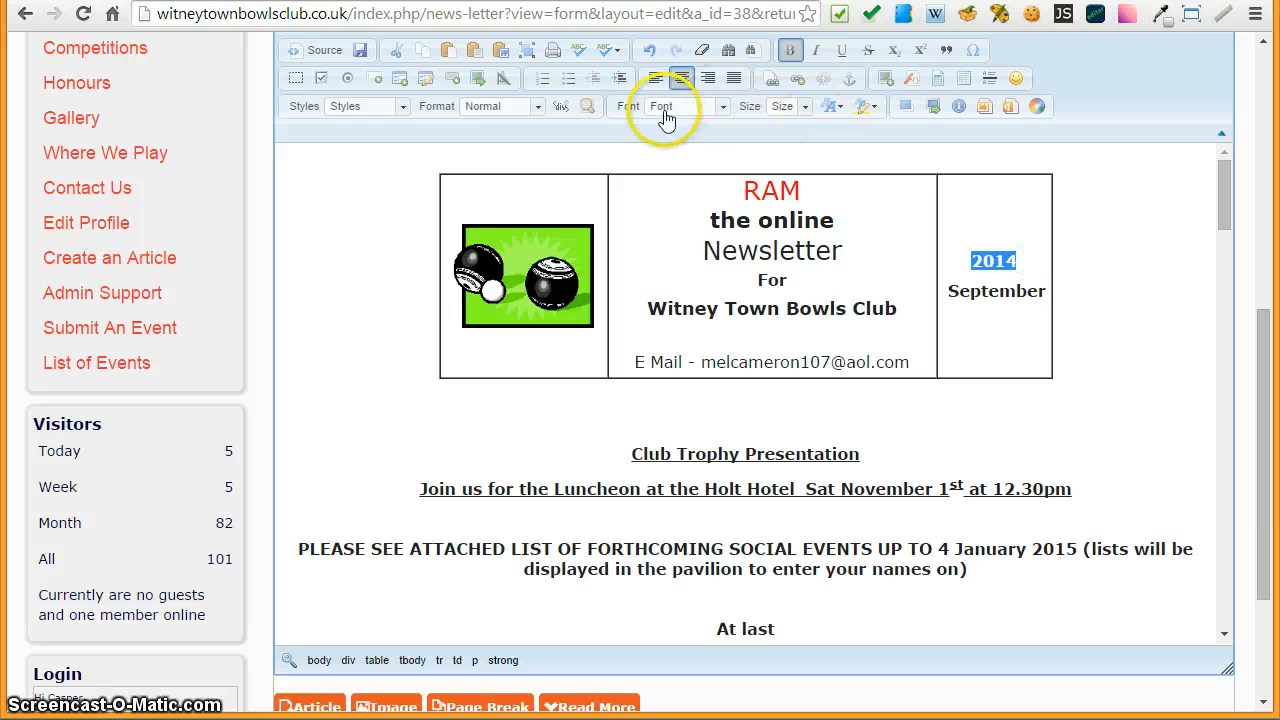
pyautogui.click(784, 110)
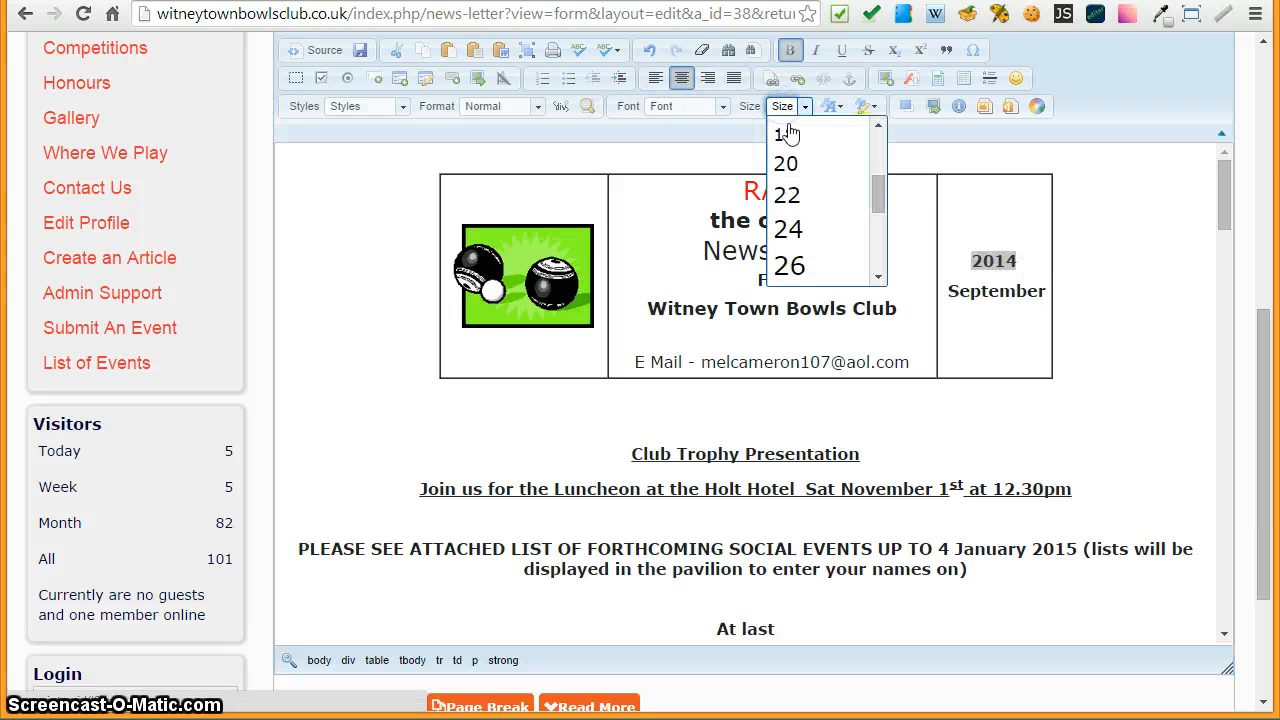
pyautogui.click(790, 263)
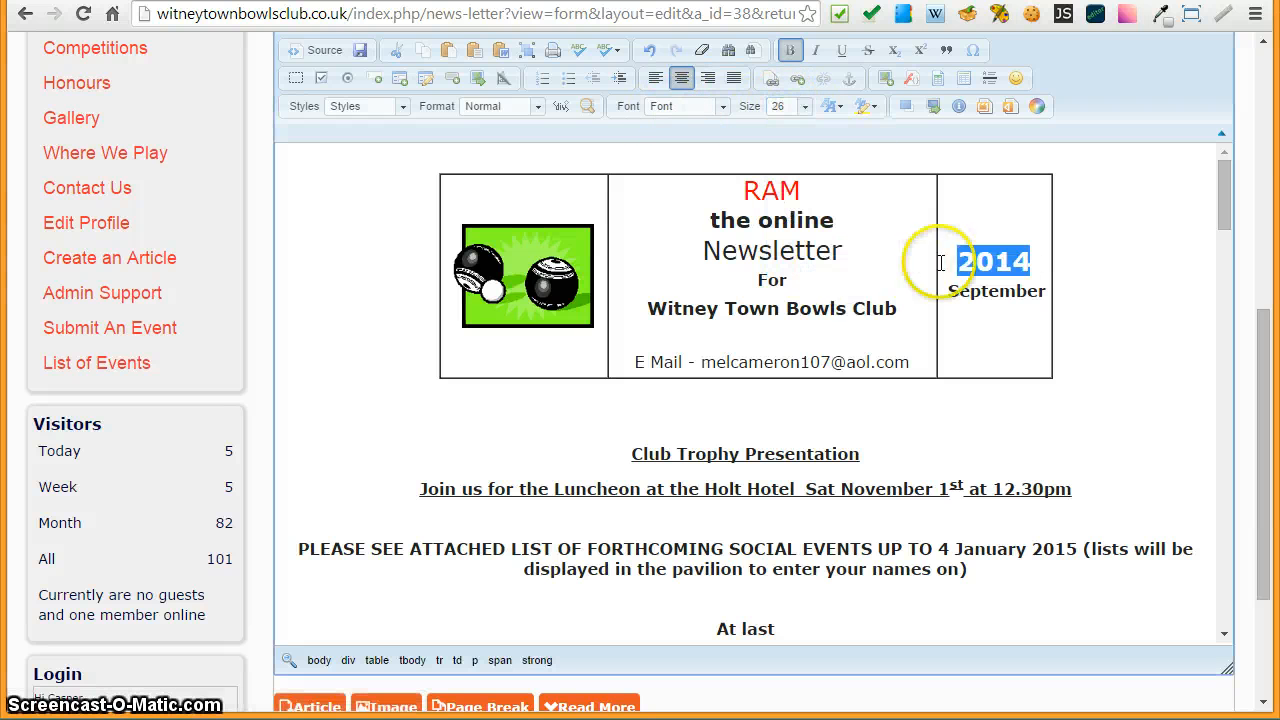
pyautogui.click(978, 352)
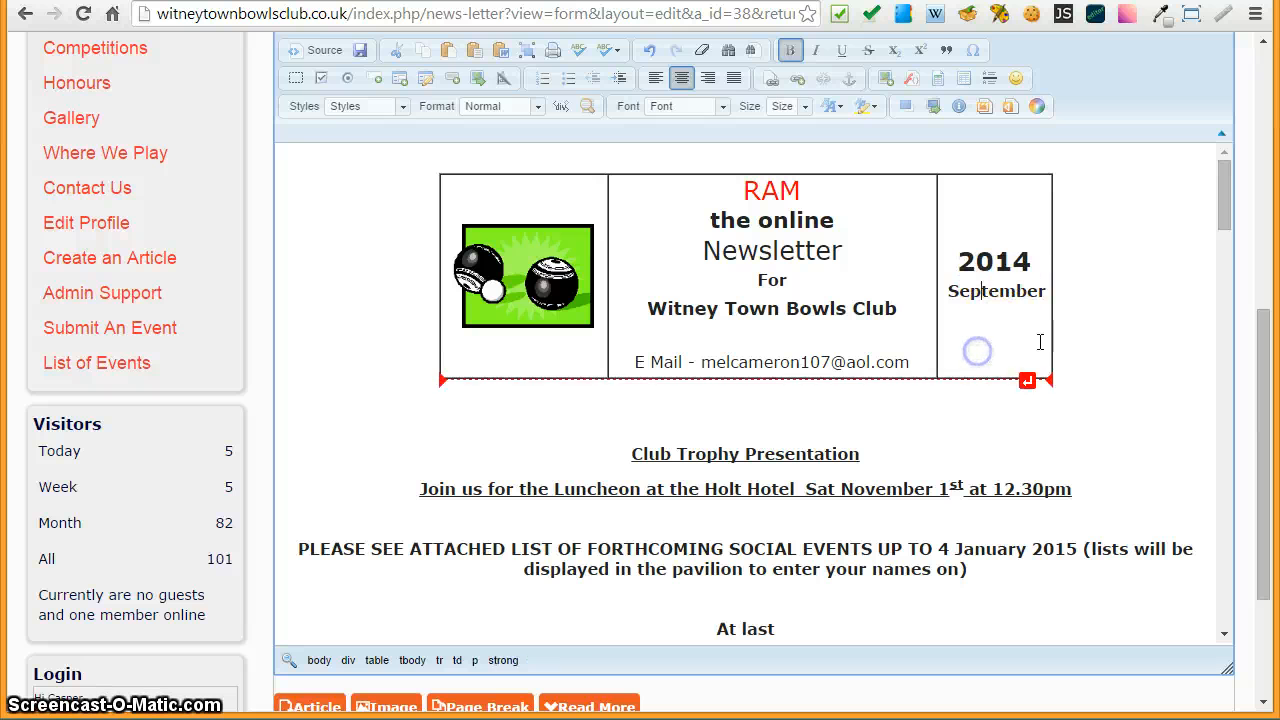
# - Delete the empty line between the header table and the Club Trophy Presentation heading
pyautogui.click(1130, 293)
pyautogui.click(1098, 327)
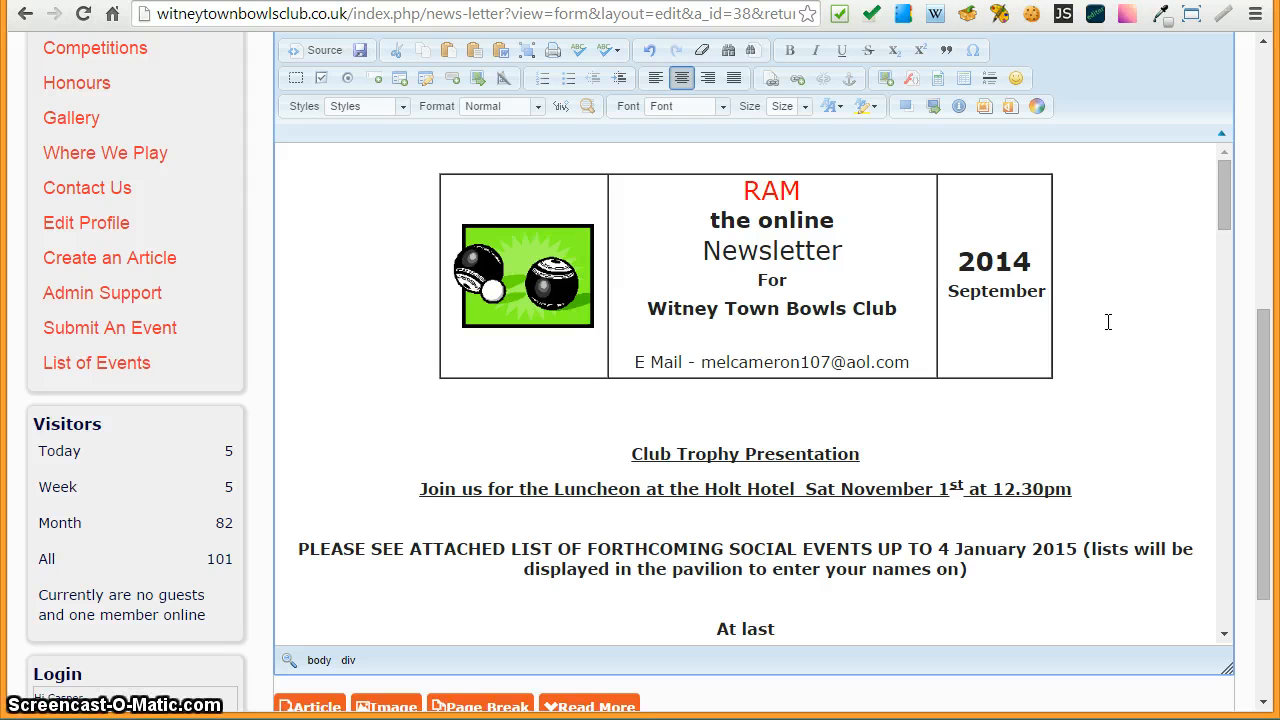
pyautogui.click(1106, 311)
pyautogui.click(701, 408)
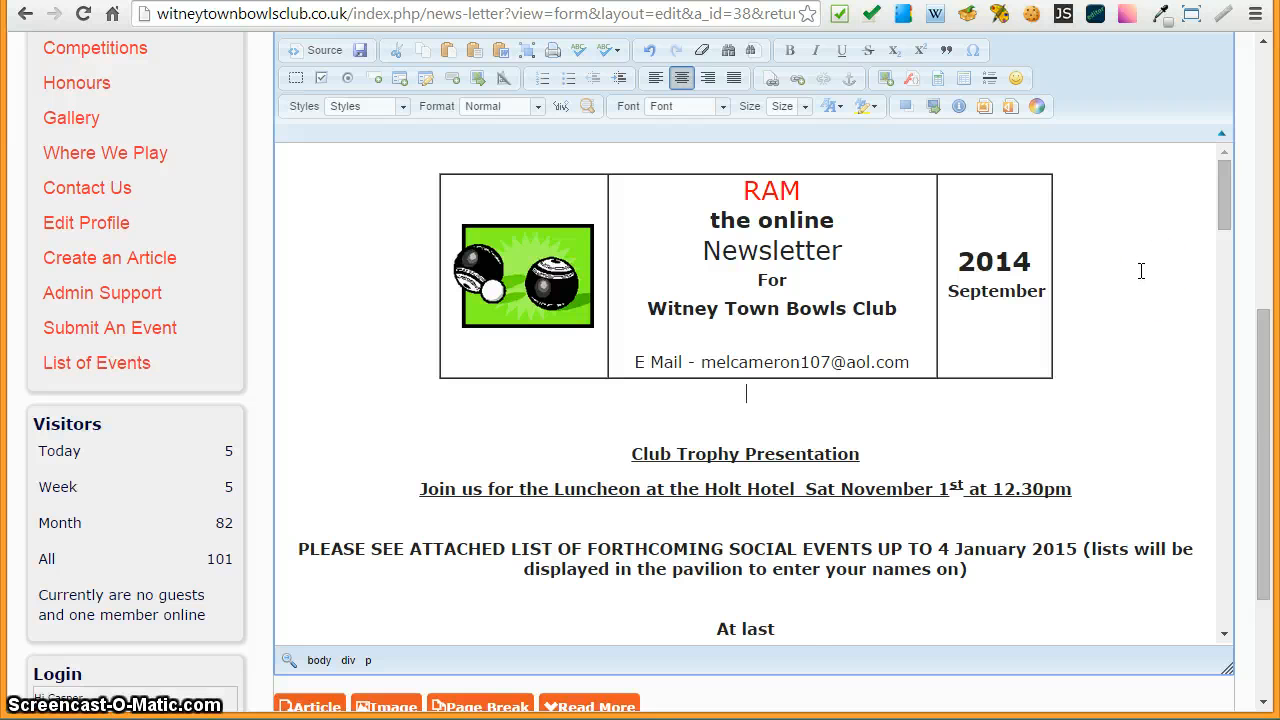
pyautogui.press('Delete')
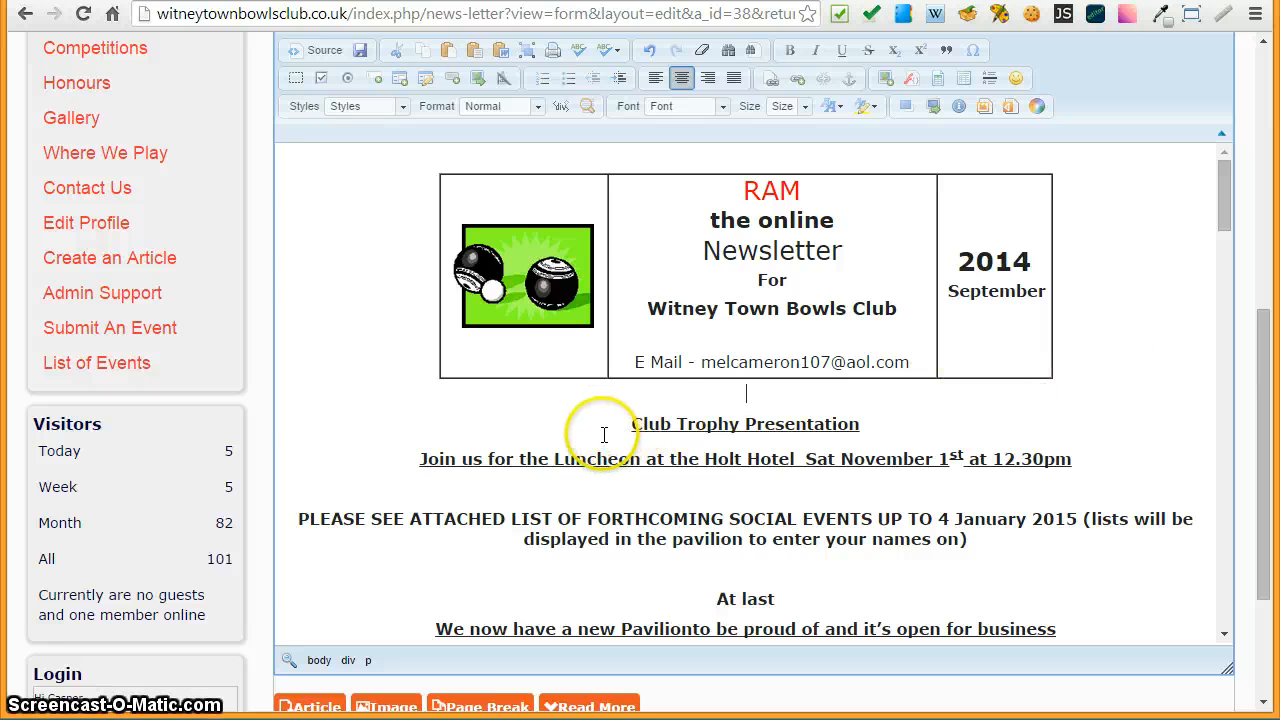
# - Make the Club Trophy Presentation heading red and set its font size to 20
pyautogui.moveTo(628, 425); pyautogui.dragTo(896, 426)
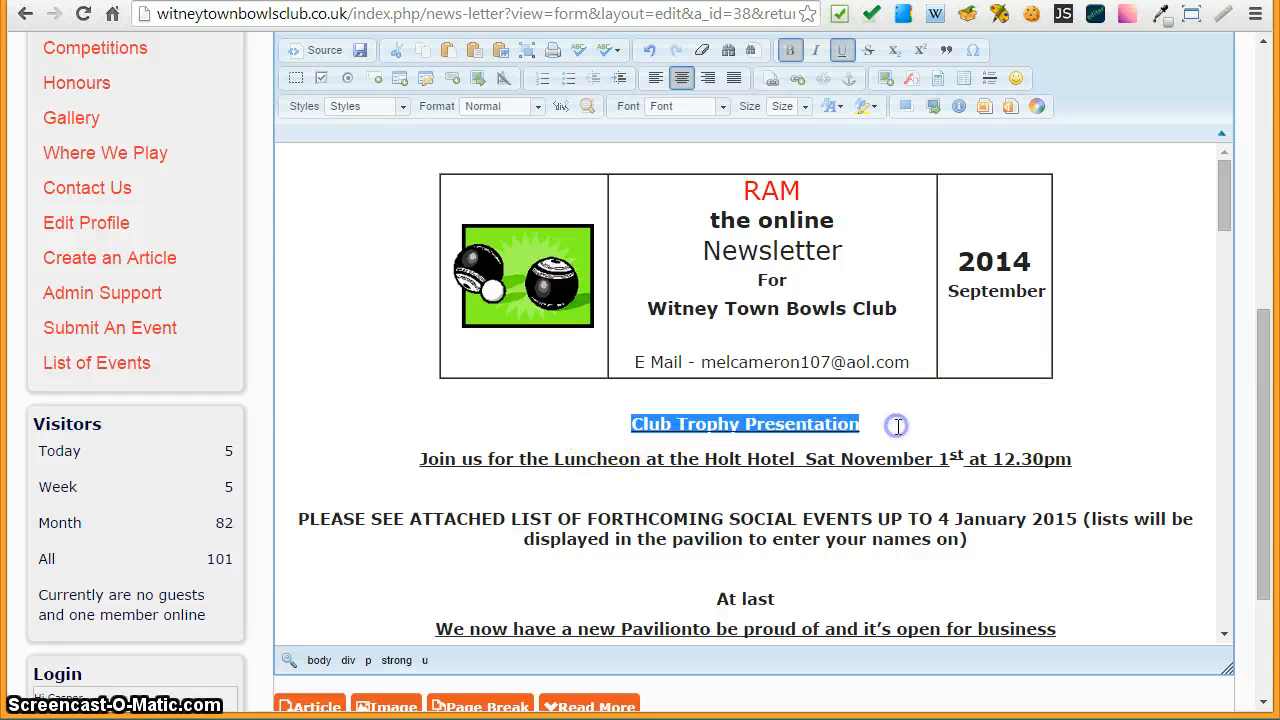
pyautogui.click(830, 106)
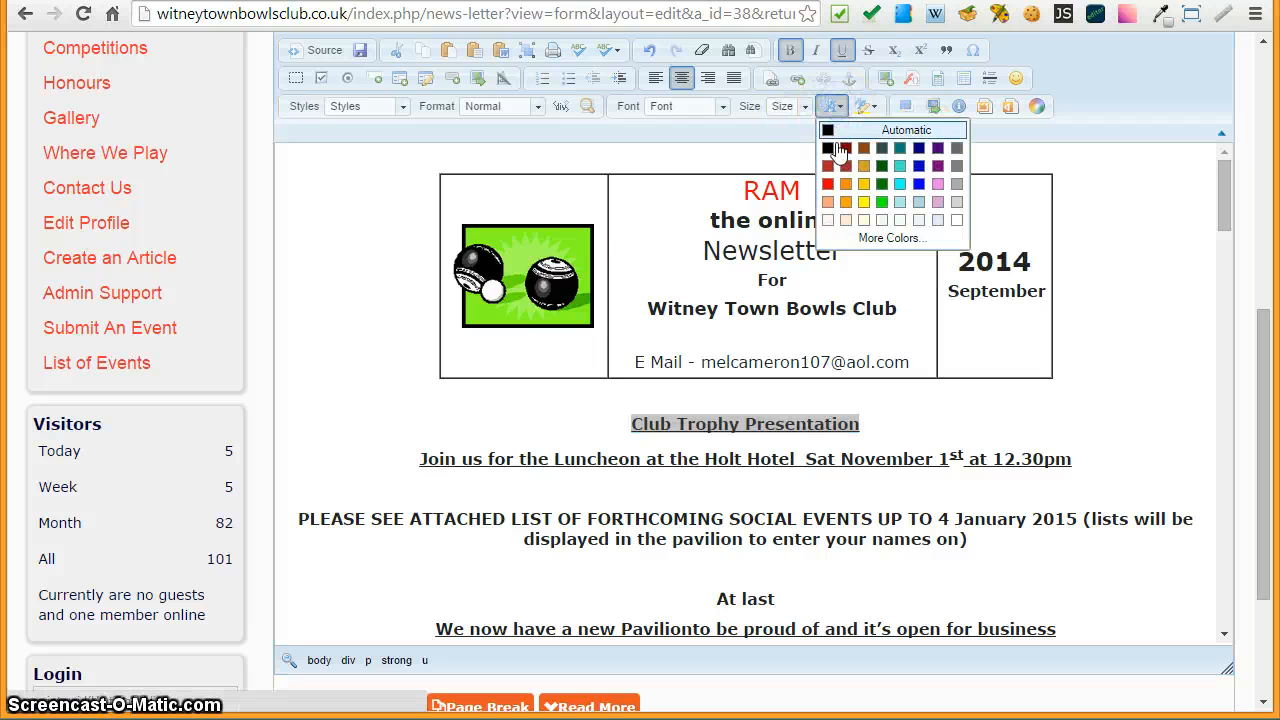
pyautogui.click(757, 120)
pyautogui.click(781, 107)
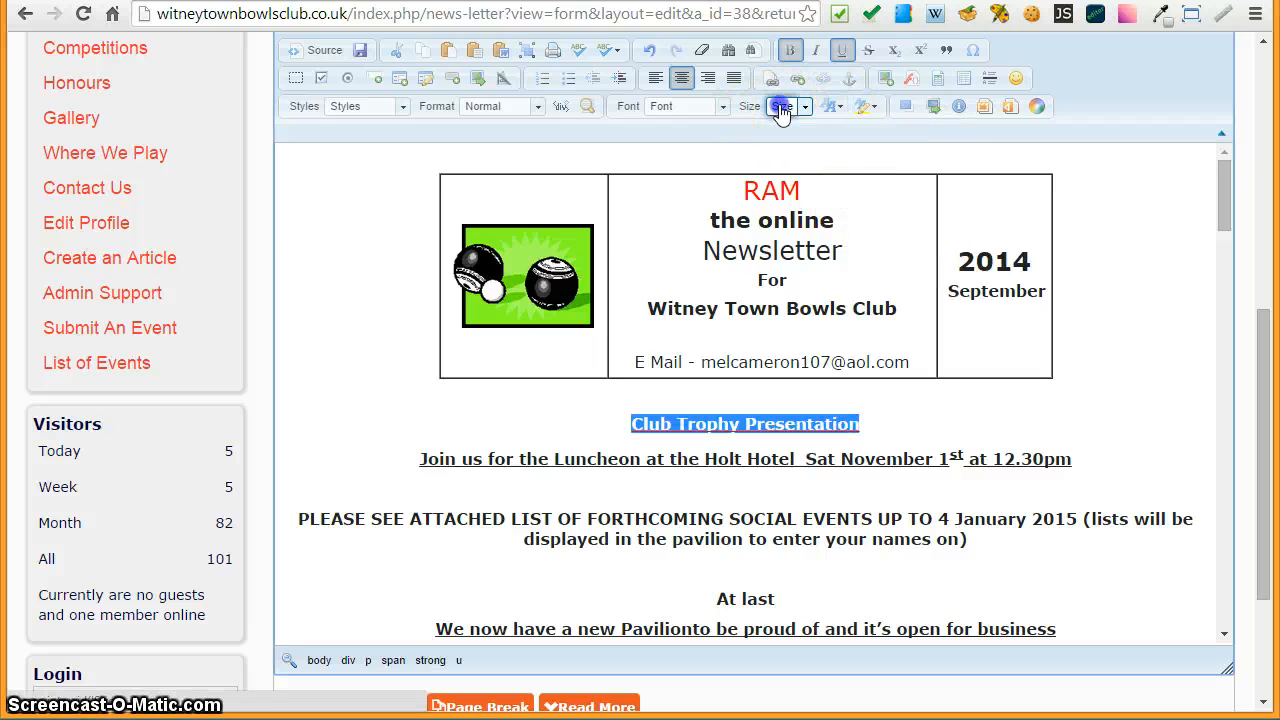
pyautogui.click(804, 164)
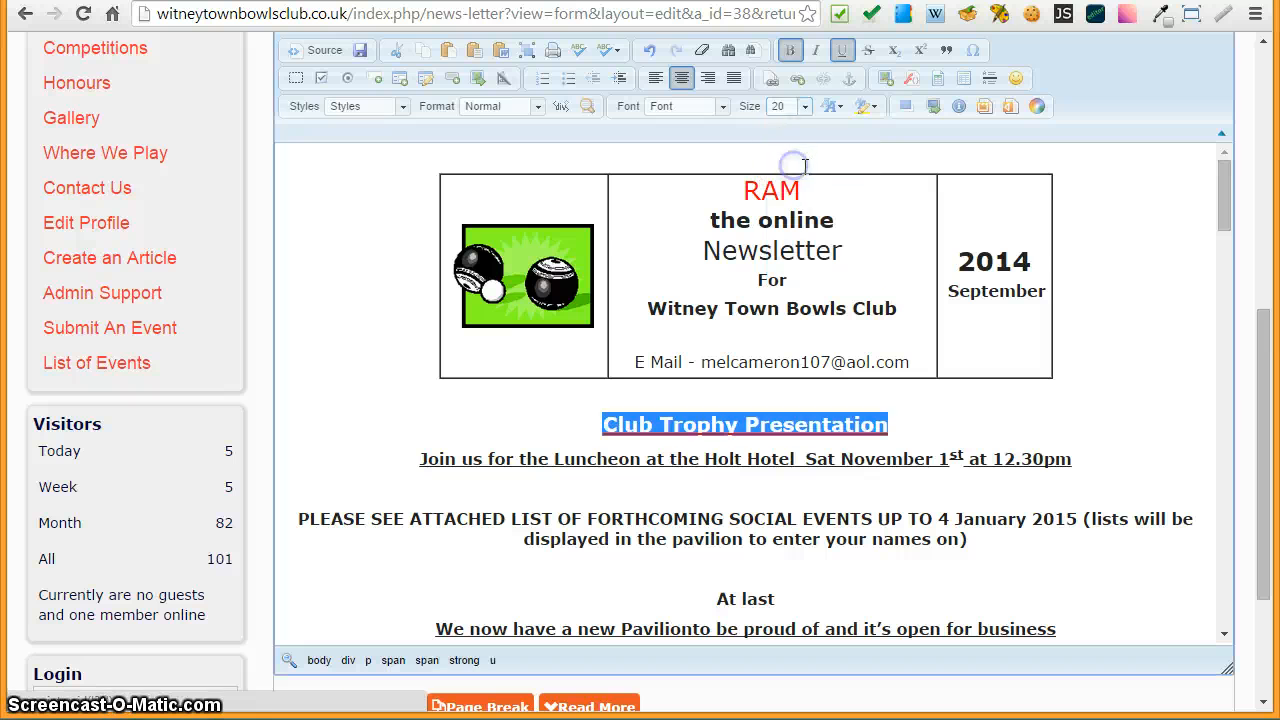
pyautogui.click(1092, 402)
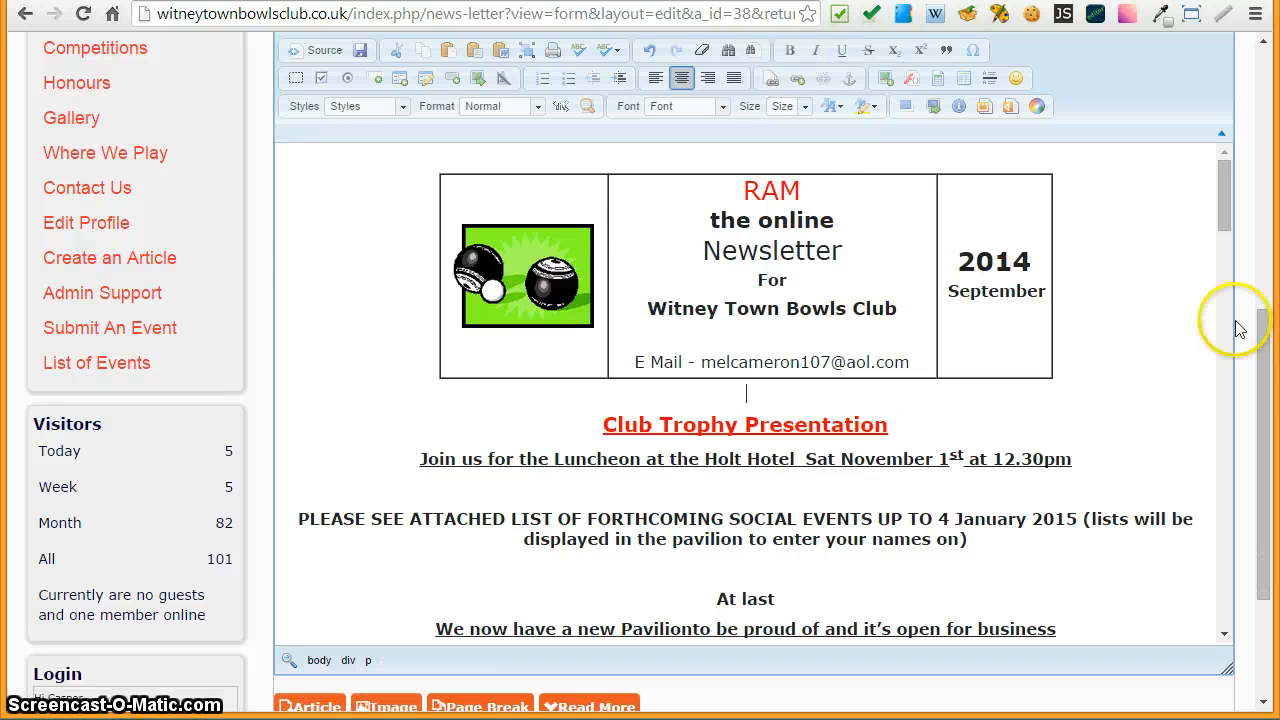
# - Colour the luncheon invitation line below the heading red
pyautogui.moveTo(1225, 220); pyautogui.dragTo(1228, 258)
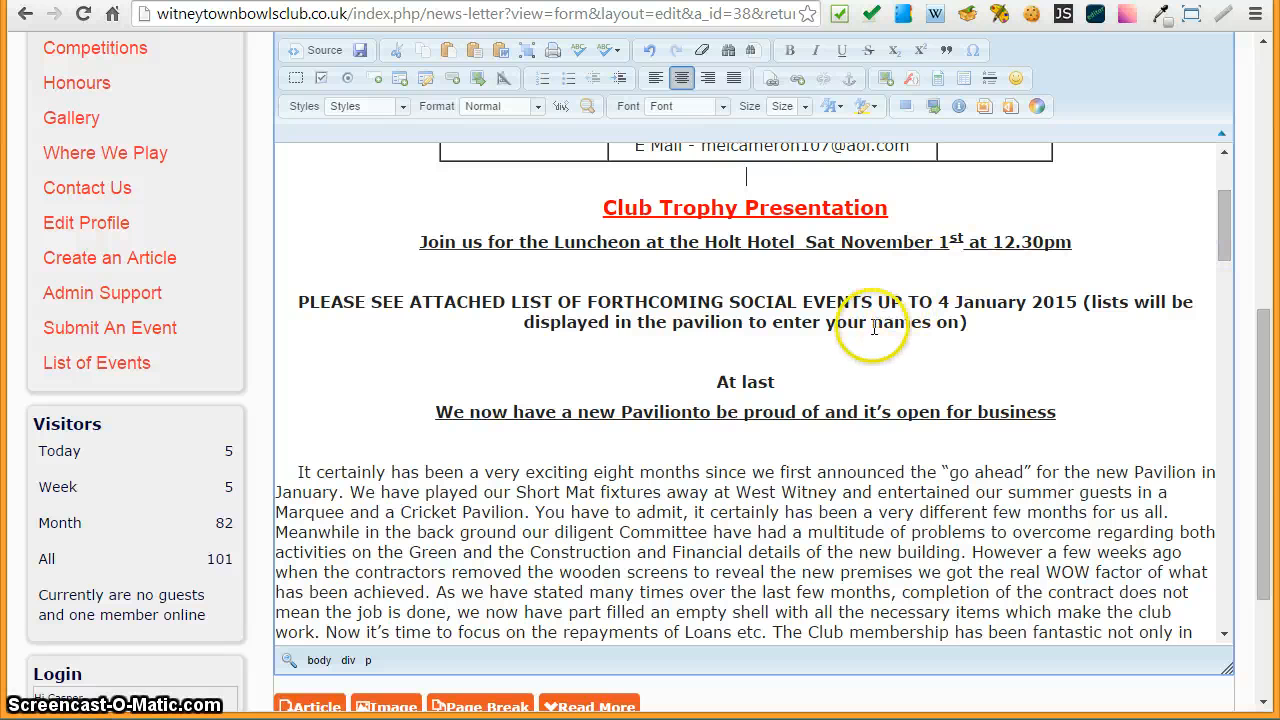
pyautogui.moveTo(420, 242); pyautogui.dragTo(1079, 247)
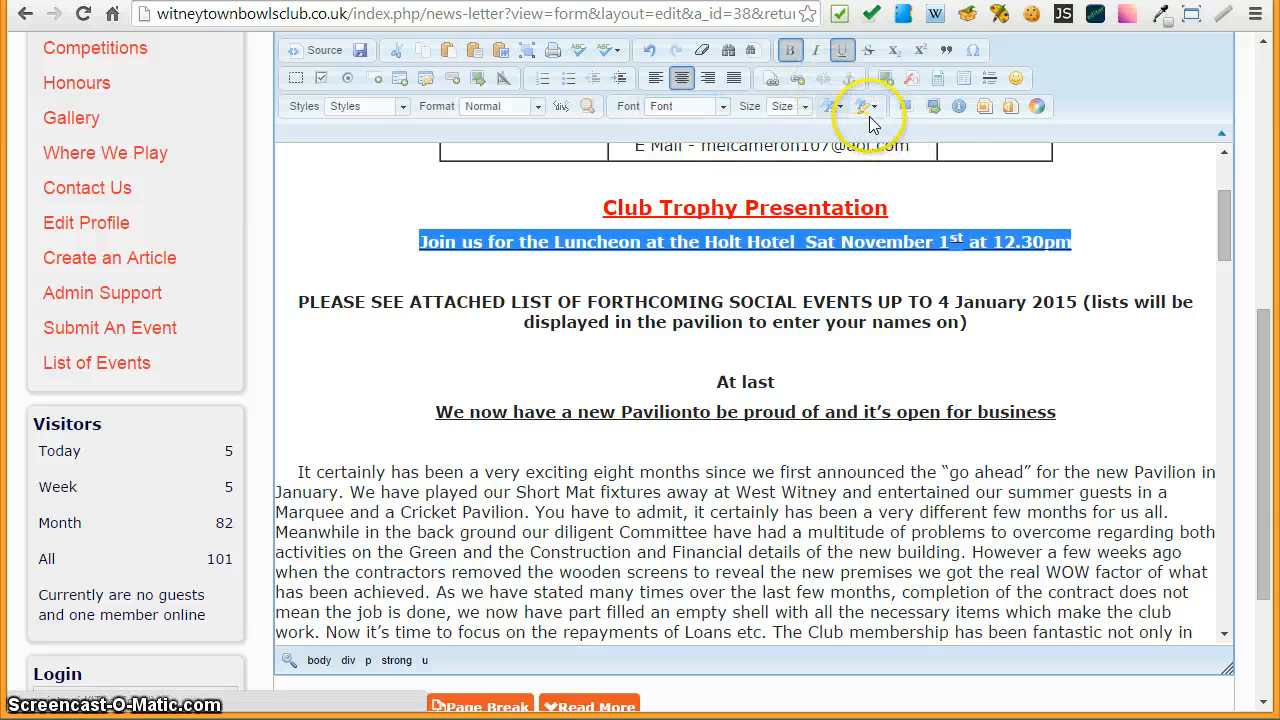
pyautogui.click(830, 106)
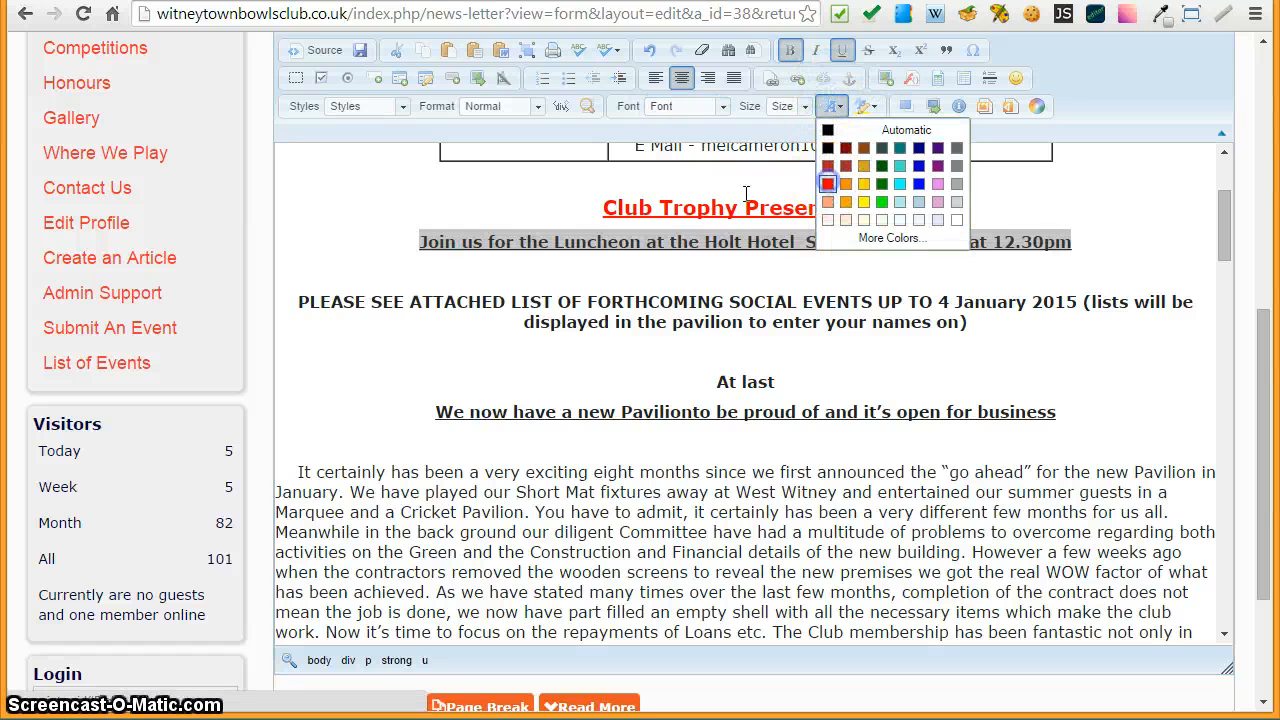
pyautogui.click(827, 184)
pyautogui.click(338, 216)
pyautogui.click(342, 243)
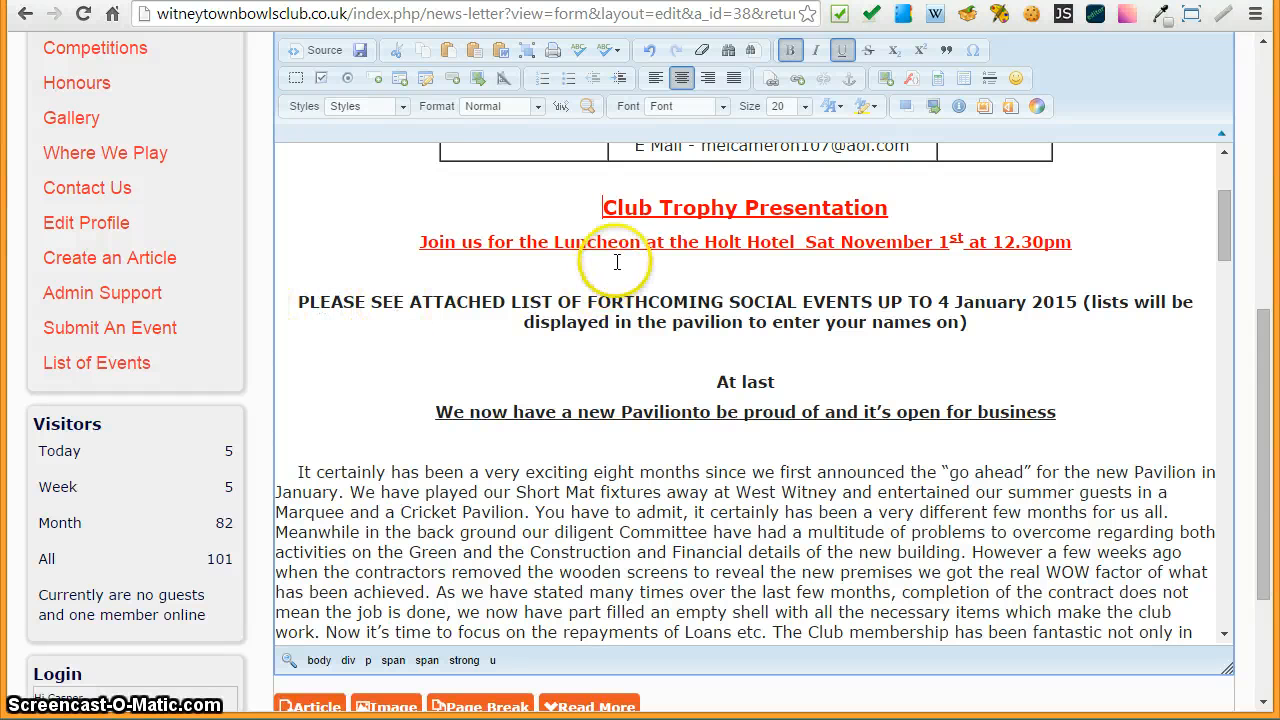
pyautogui.click(656, 270)
pyautogui.click(1130, 255)
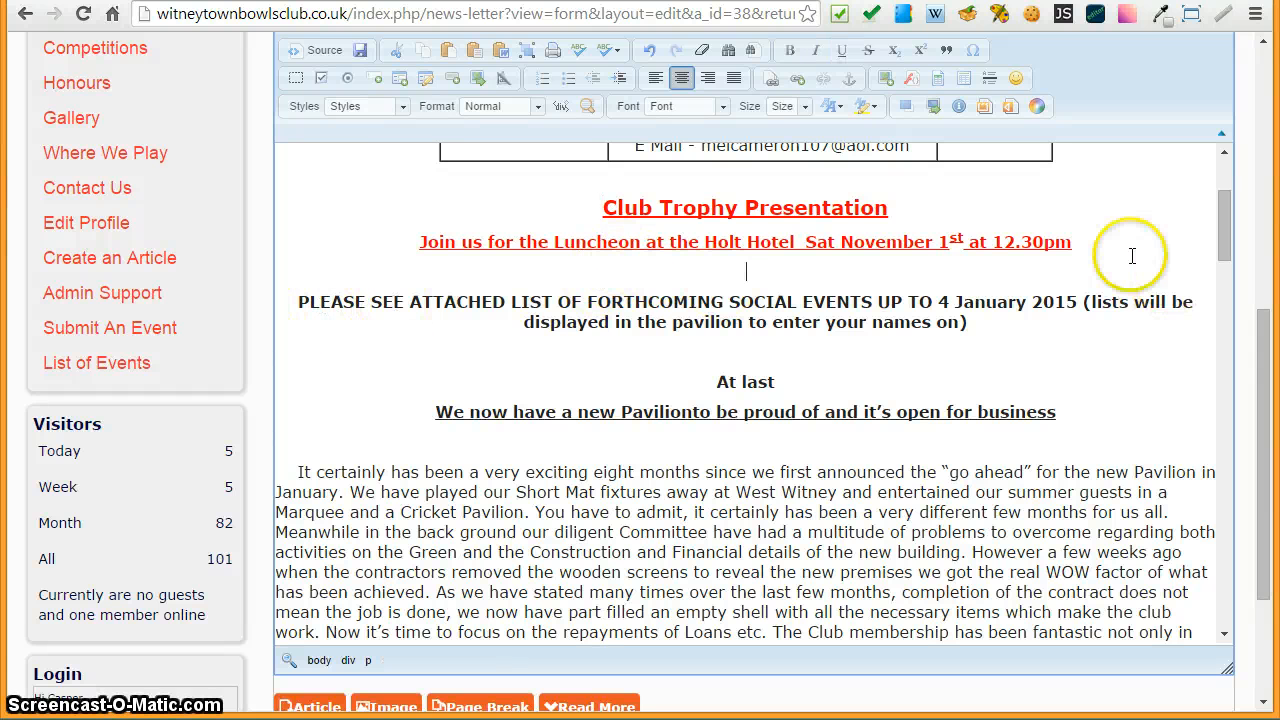
pyautogui.click(594, 351)
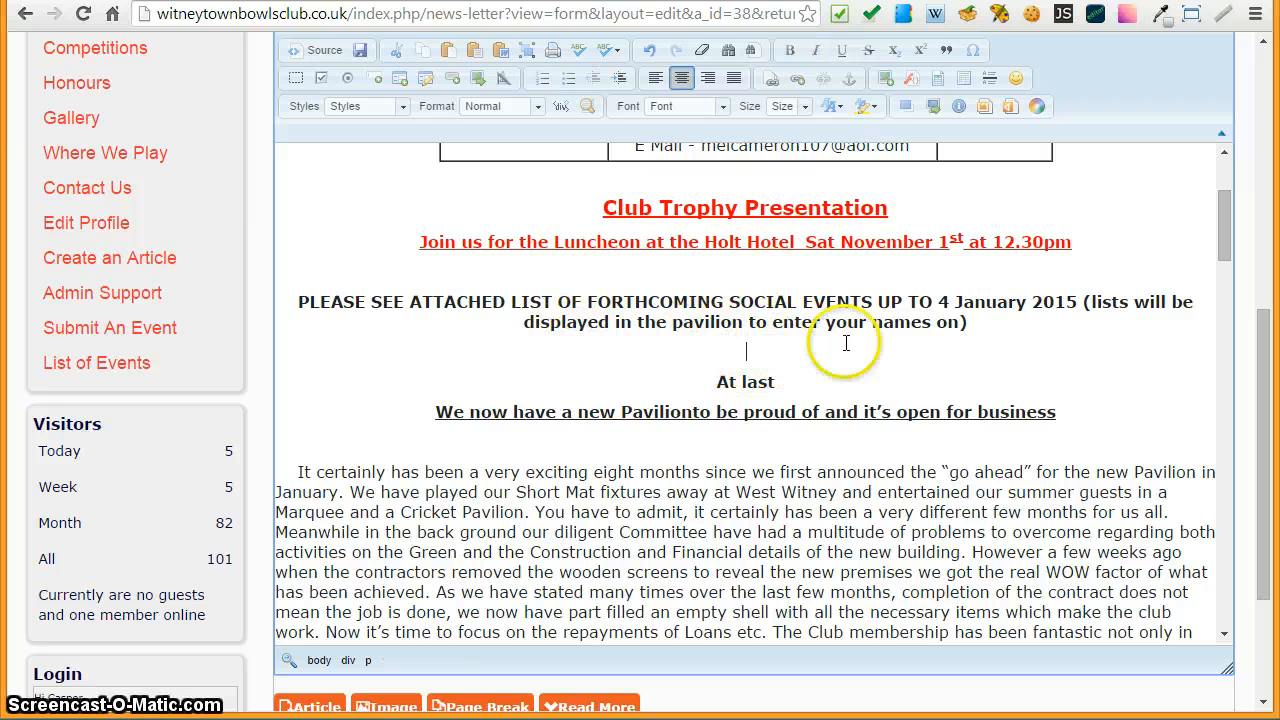
pyautogui.moveTo(980, 324); pyautogui.dragTo(985, 370)
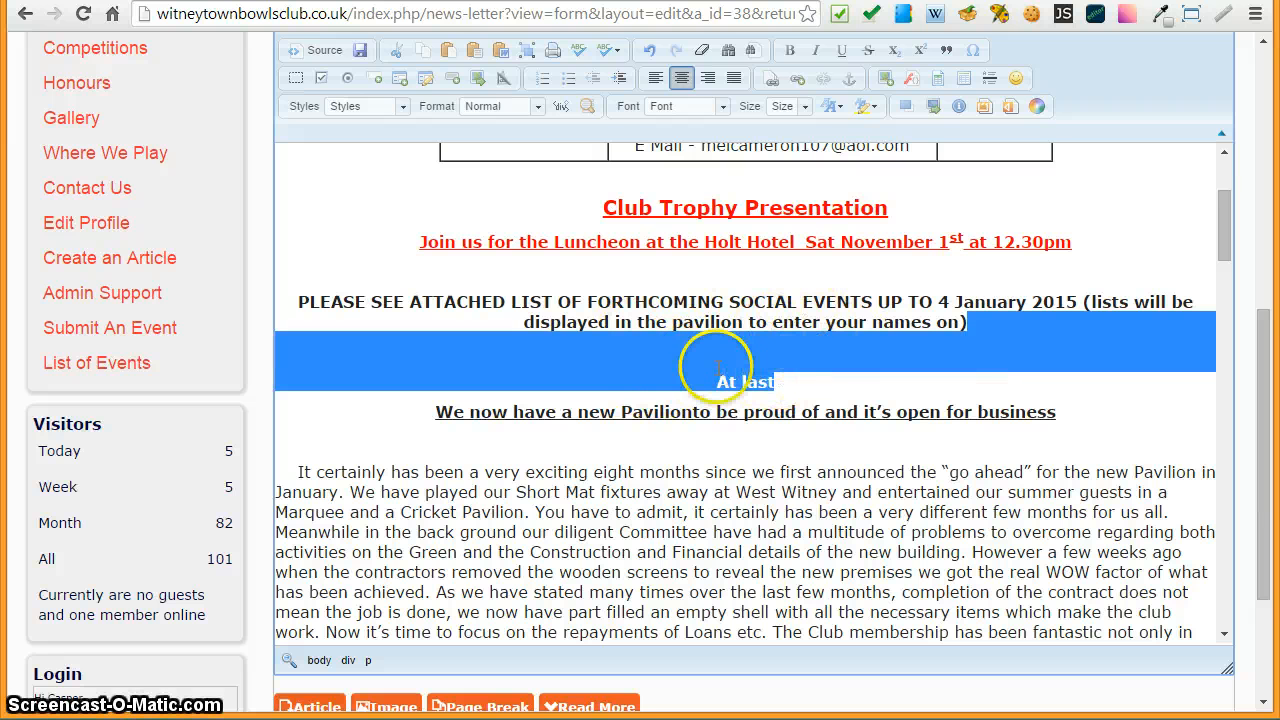
pyautogui.click(573, 268)
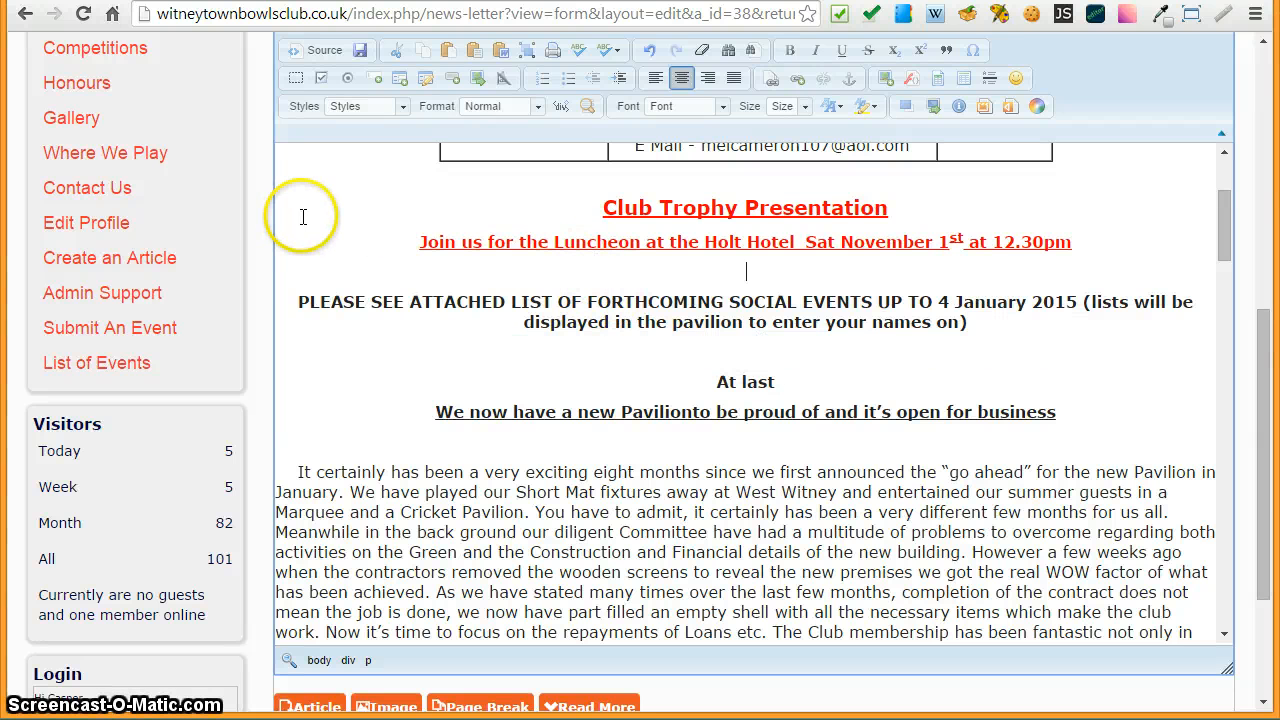
pyautogui.moveTo(1222, 226); pyautogui.dragTo(1226, 188)
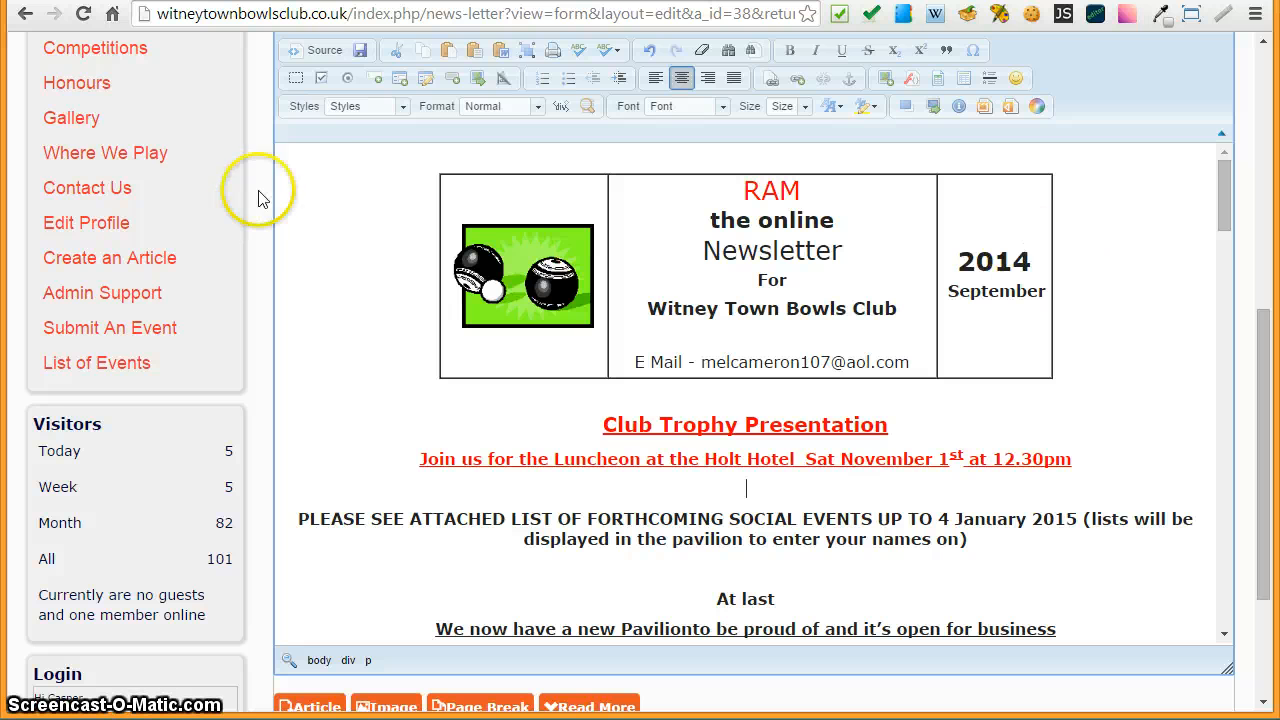
# - Select all the article content and apply the Normal (DIV) paragraph format to tighten the spacing
pyautogui.click(525, 52)
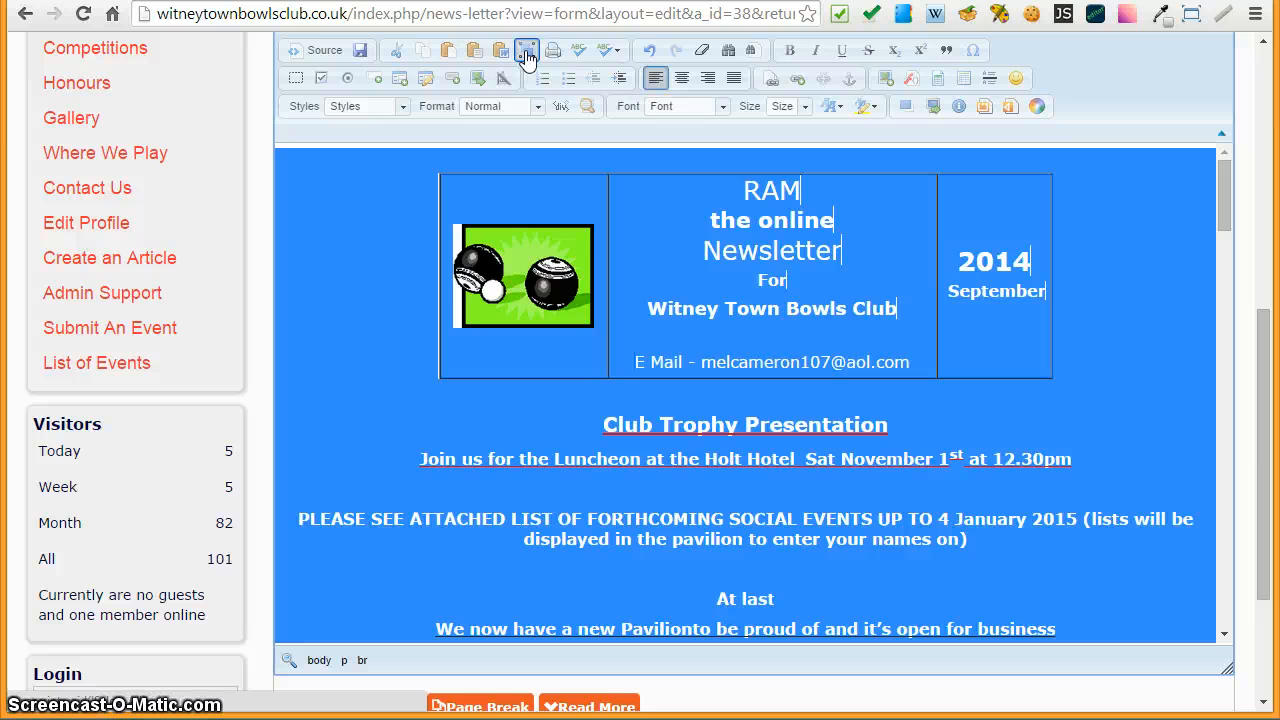
pyautogui.click(530, 56)
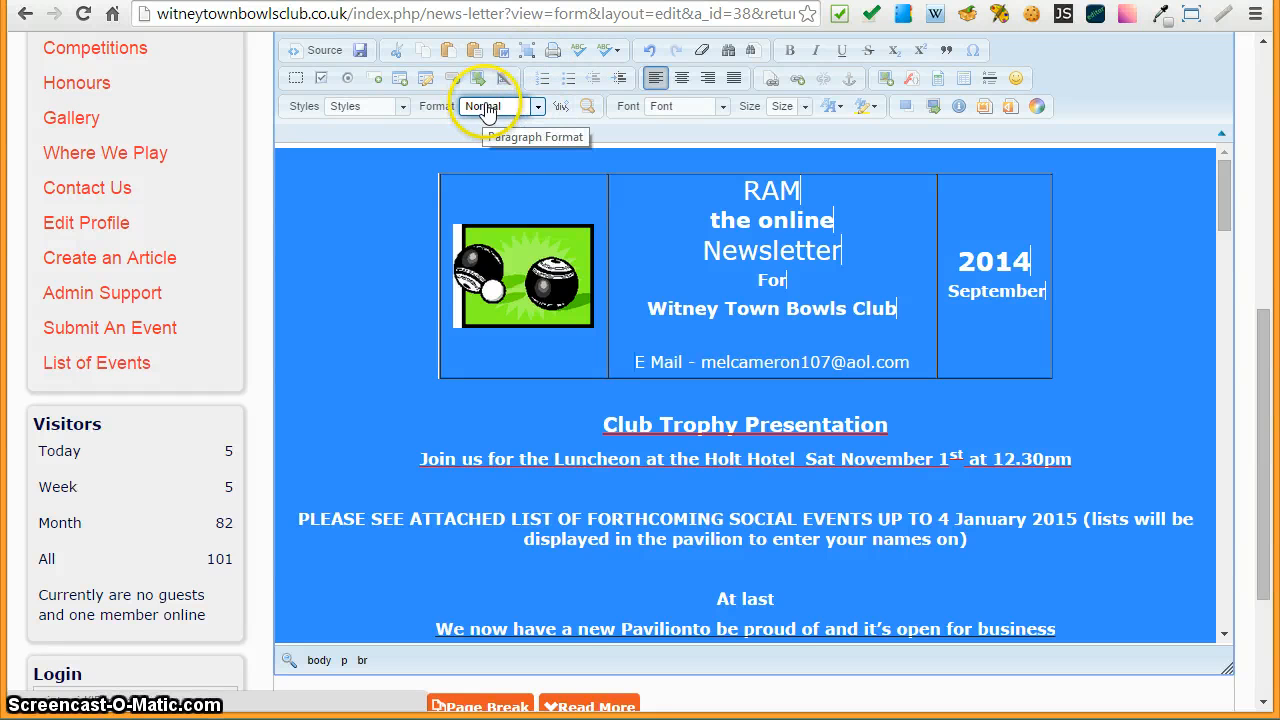
pyautogui.click(539, 107)
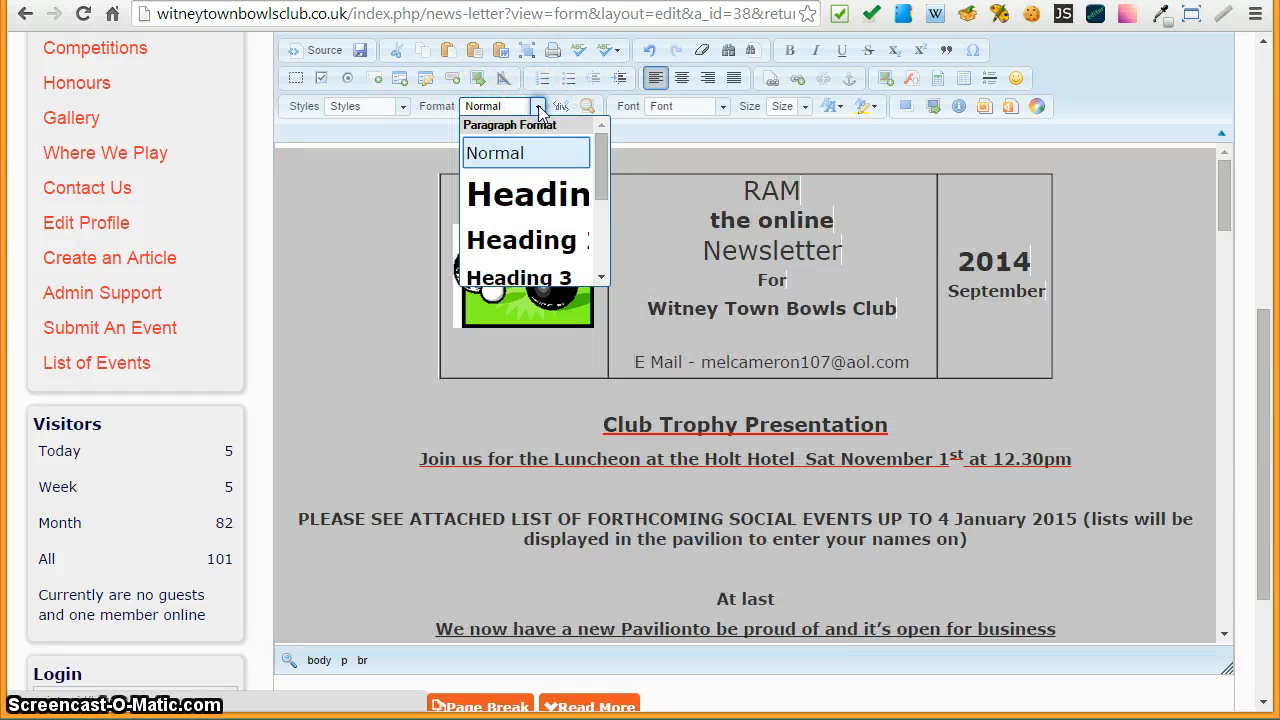
pyautogui.moveTo(598, 160); pyautogui.dragTo(591, 253)
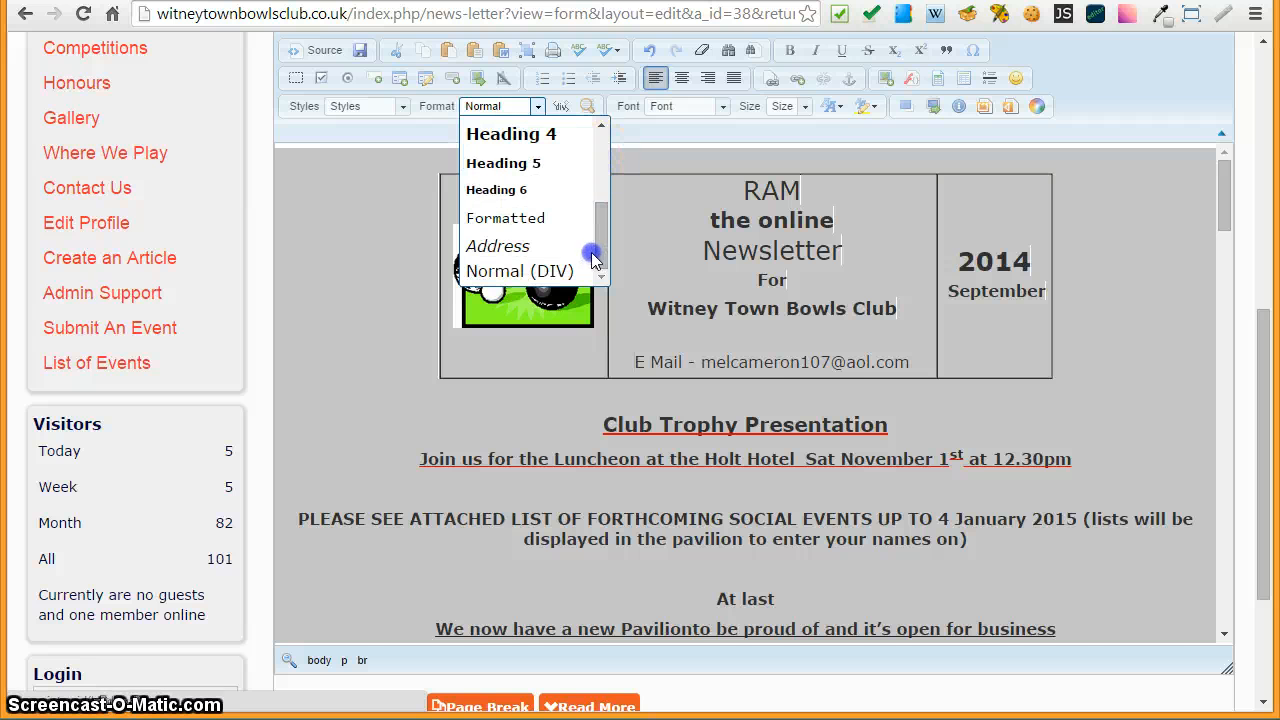
pyautogui.click(494, 272)
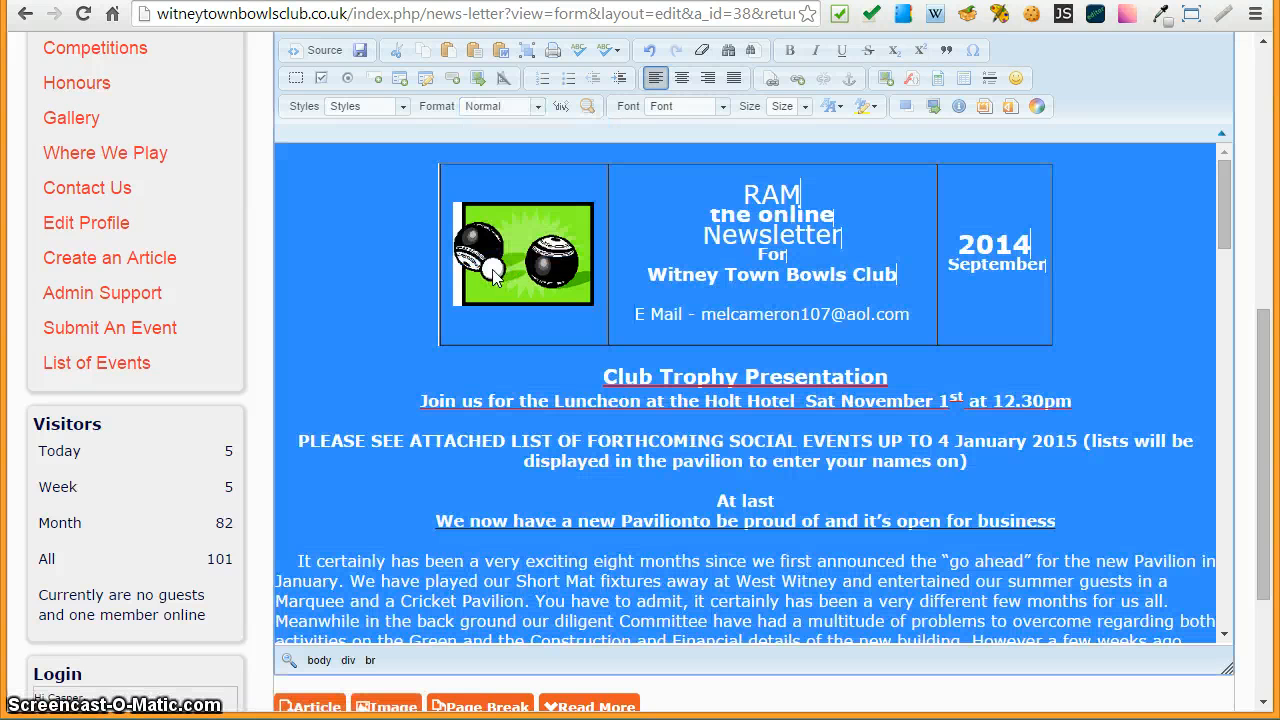
pyautogui.click(388, 484)
pyautogui.click(735, 488)
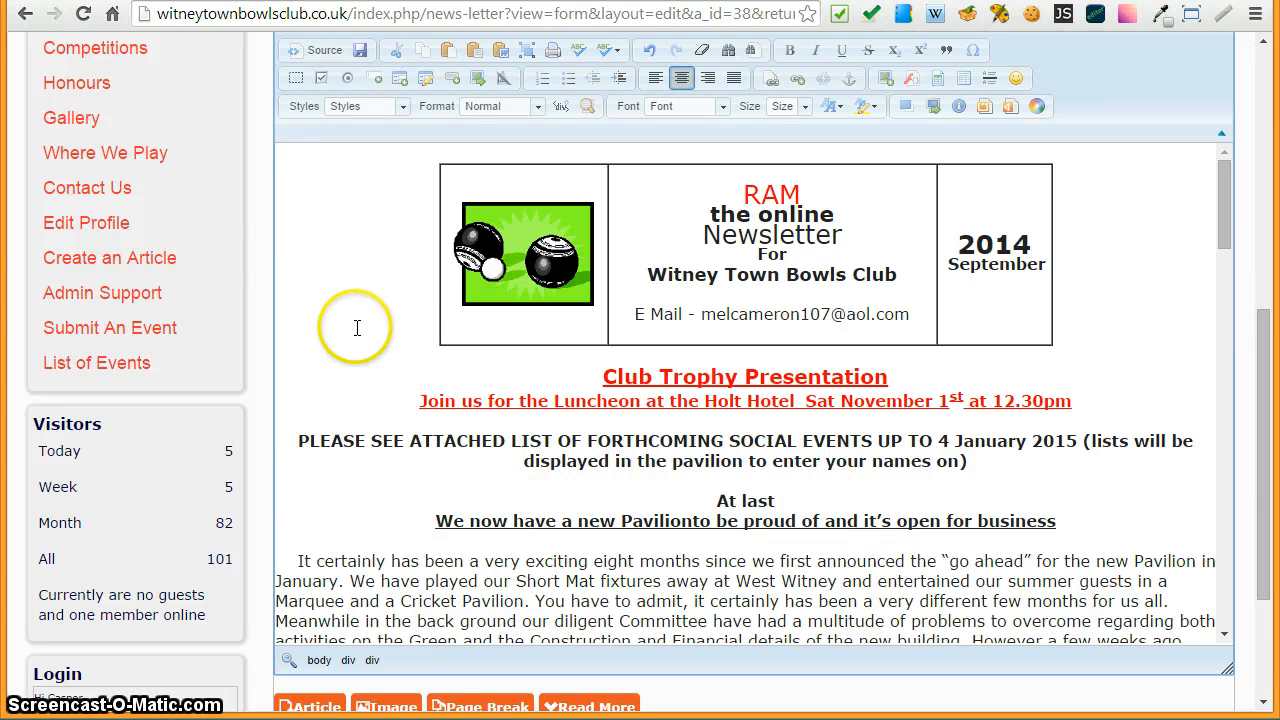
# - Scroll through the article body to review the reformatted content
pyautogui.scroll(-2, 352, 408)
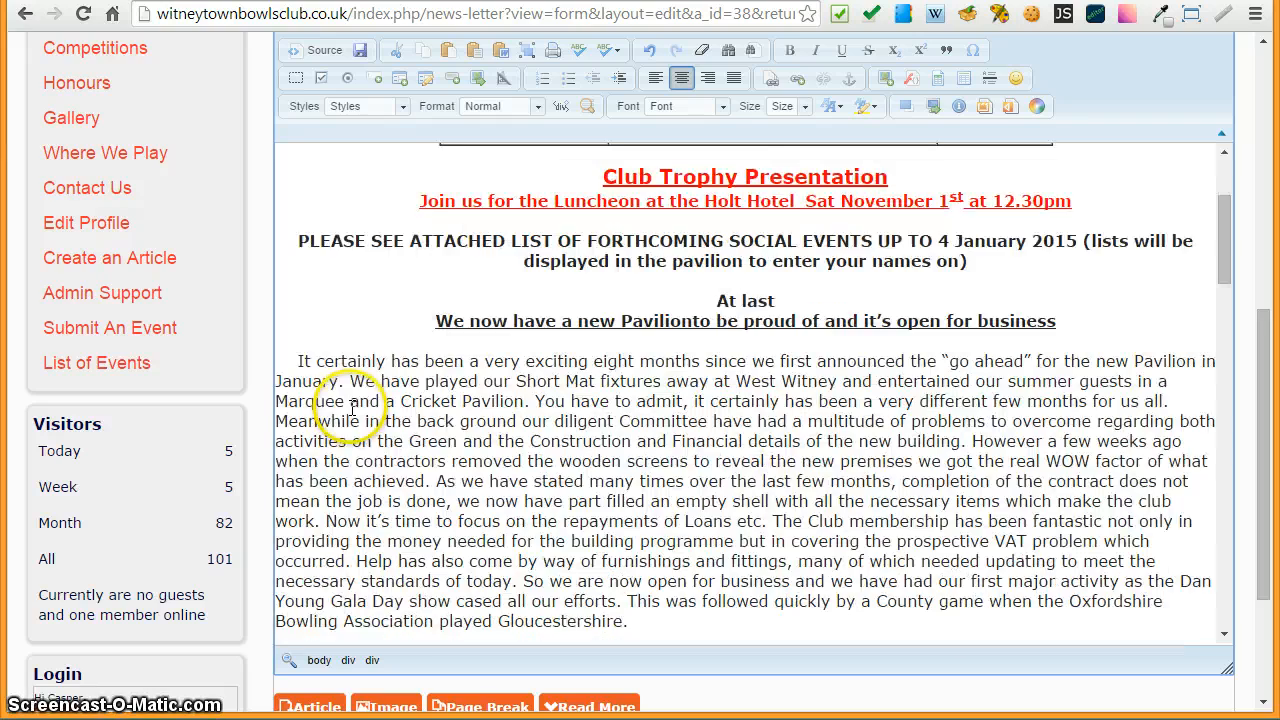
pyautogui.scroll(-2, 349, 408)
pyautogui.scroll(-2, 530, 420)
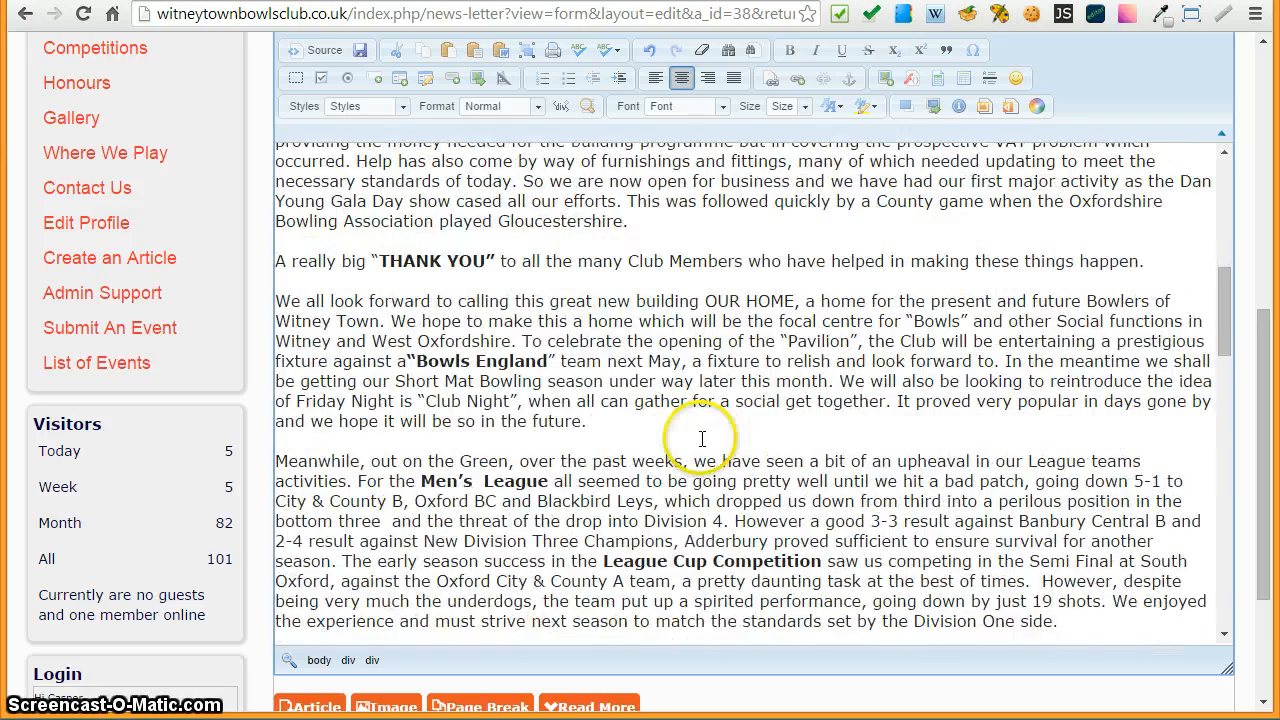
pyautogui.scroll(-9, 702, 438)
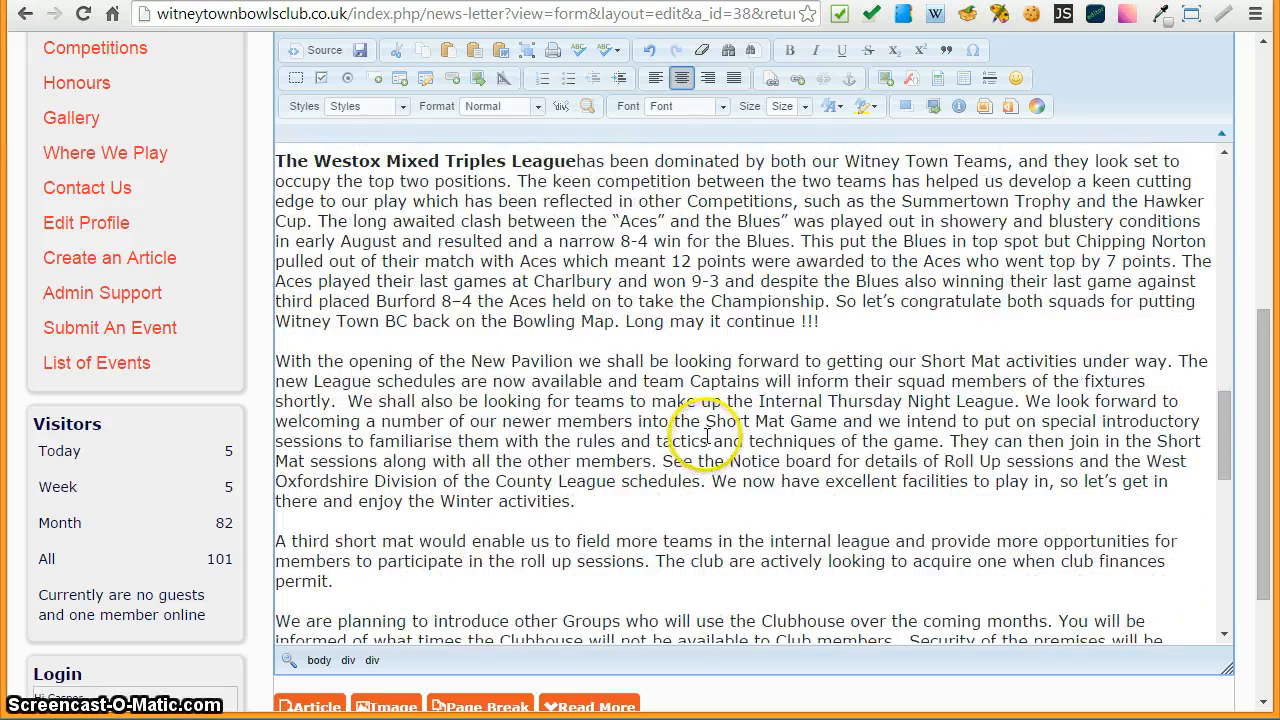
pyautogui.scroll(-3, 708, 437)
pyautogui.scroll(20, 708, 435)
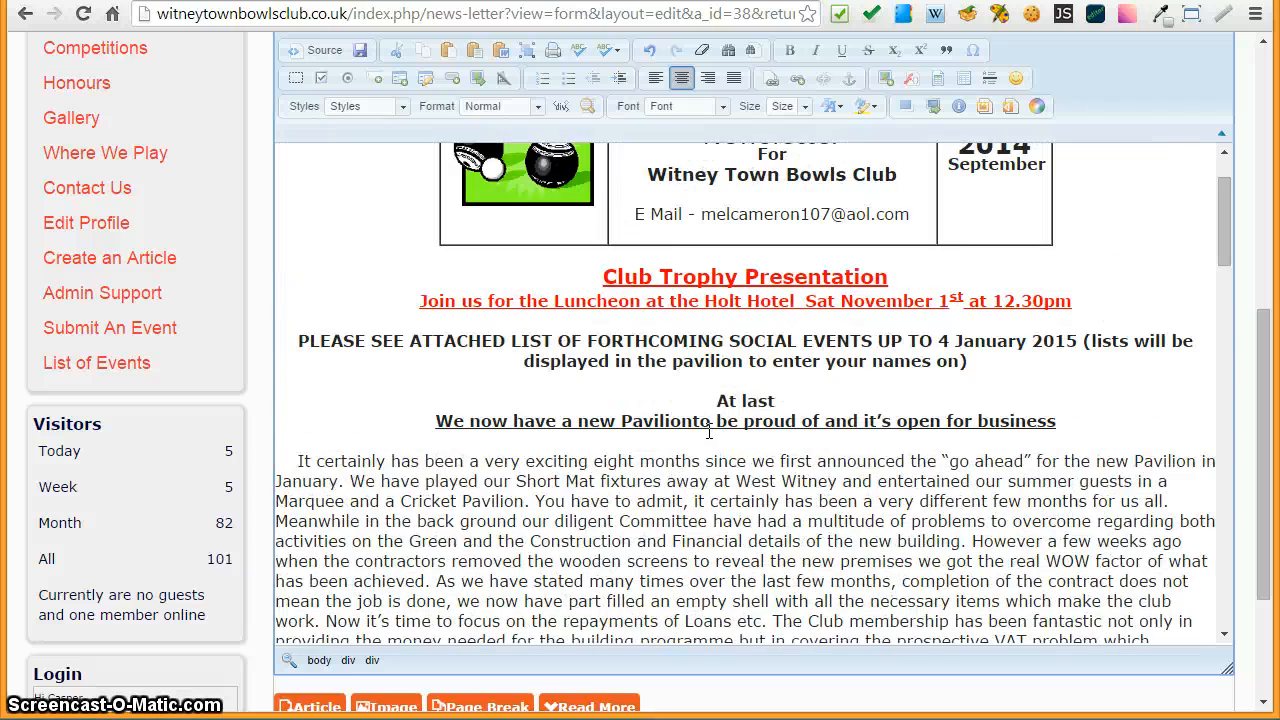
# - Colour the 'PLEASE SEE ATTACHED LIST OF FORTHCOMING SOCIAL EVENTS' notice red
pyautogui.scroll(2, 708, 432)
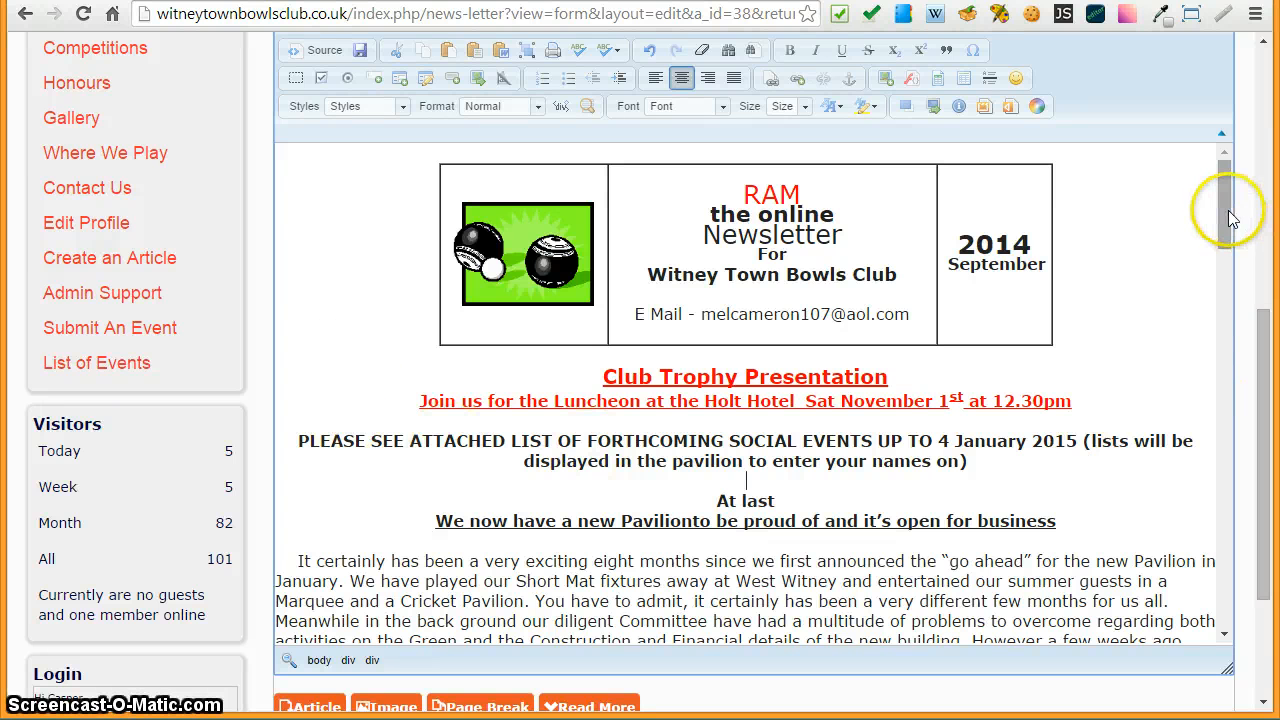
pyautogui.moveTo(1229, 209); pyautogui.dragTo(1227, 259)
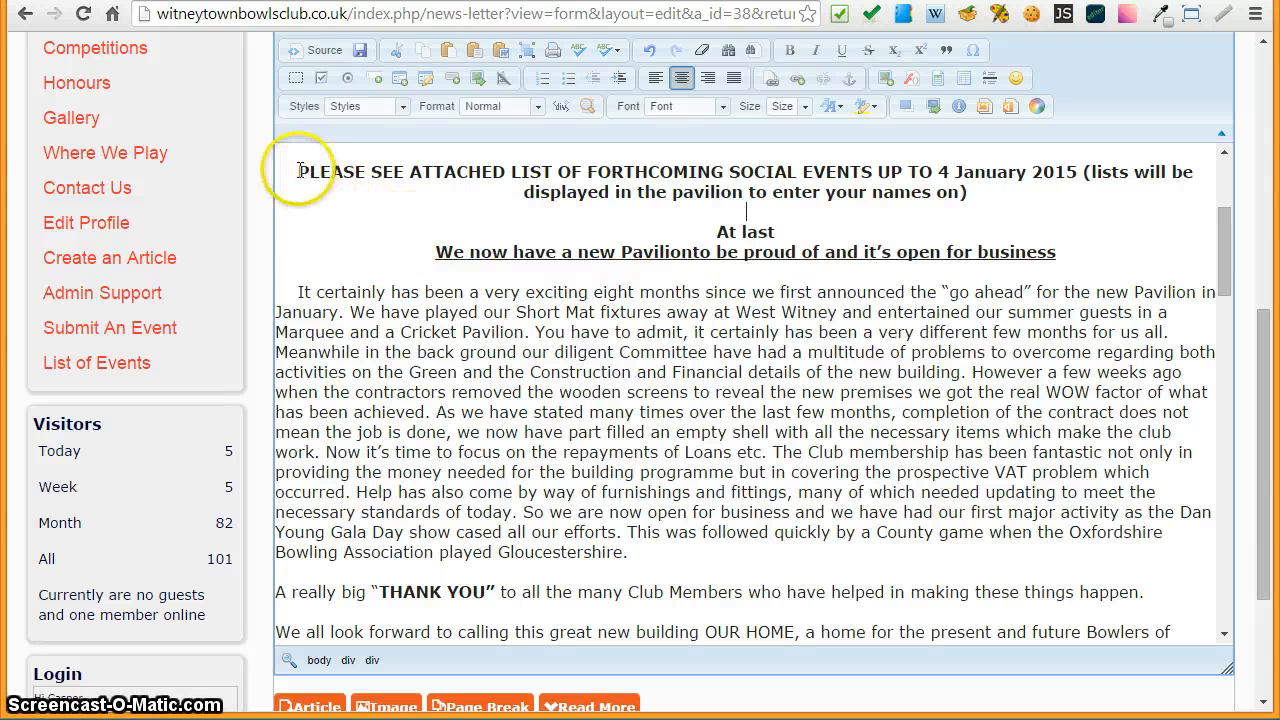
pyautogui.moveTo(297, 171); pyautogui.dragTo(1060, 252)
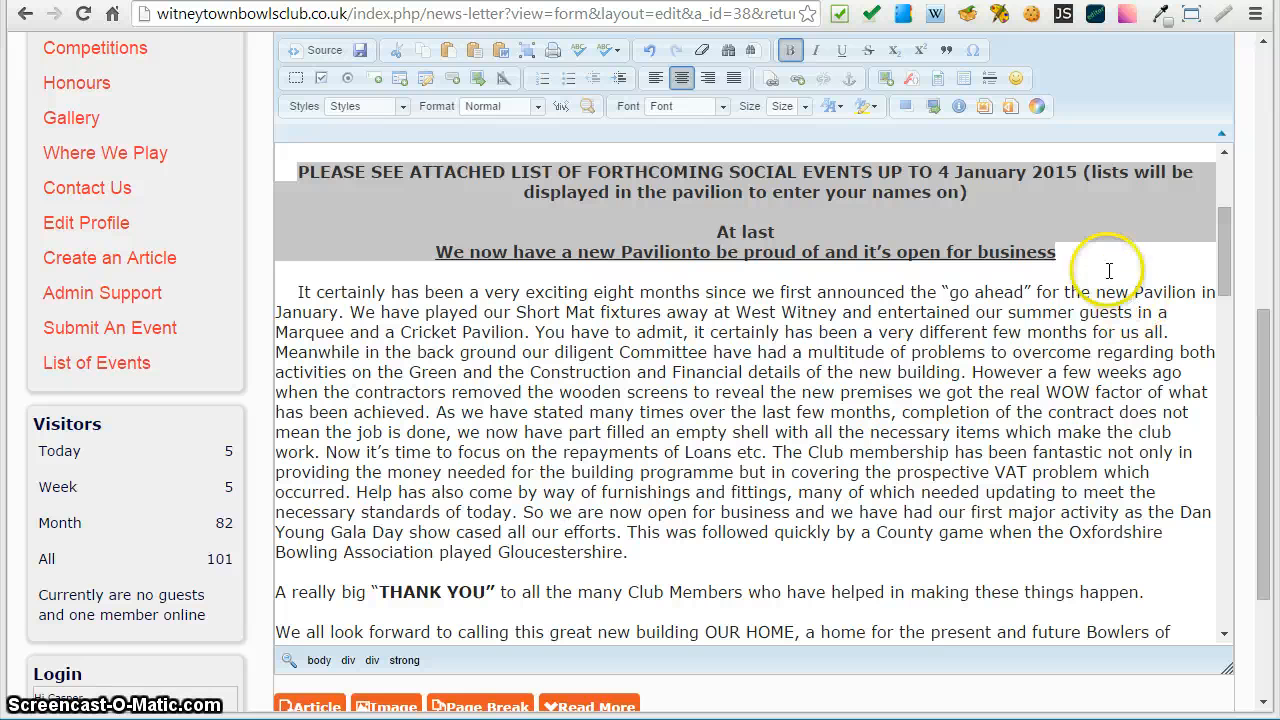
pyautogui.keyDown('shift'); pyautogui.click(983, 200); pyautogui.keyUp('shift')
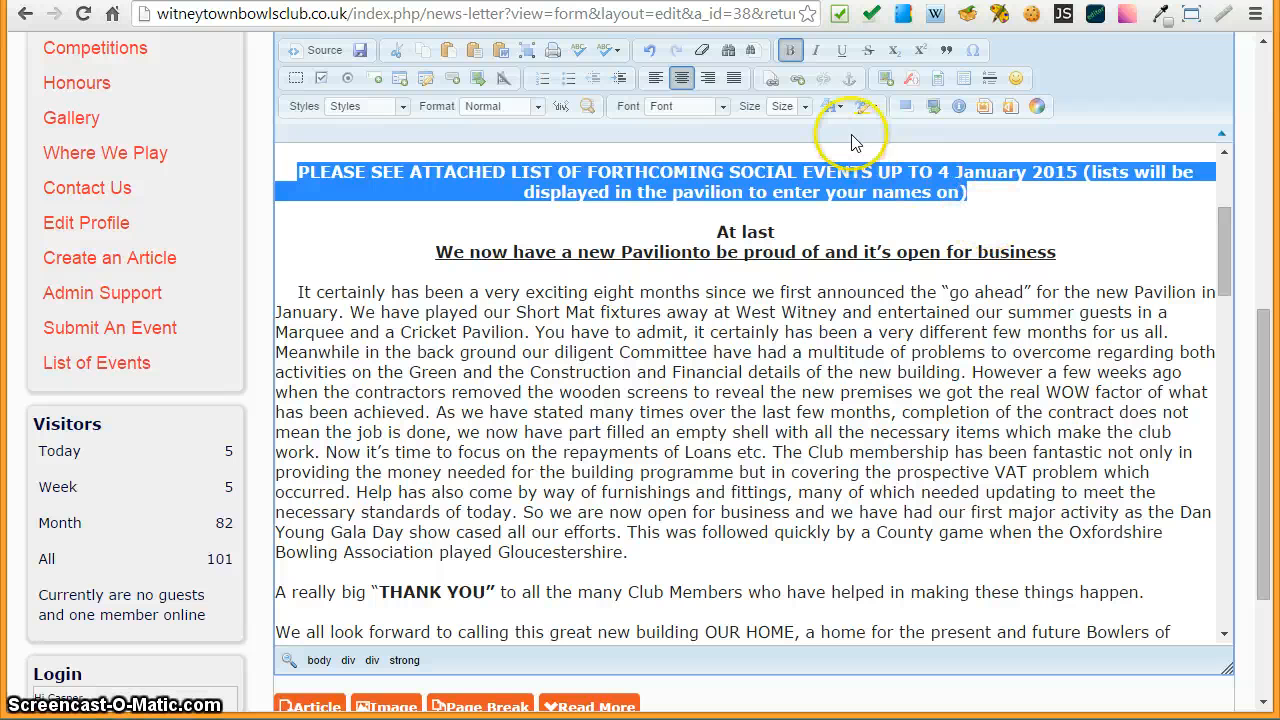
pyautogui.click(828, 107)
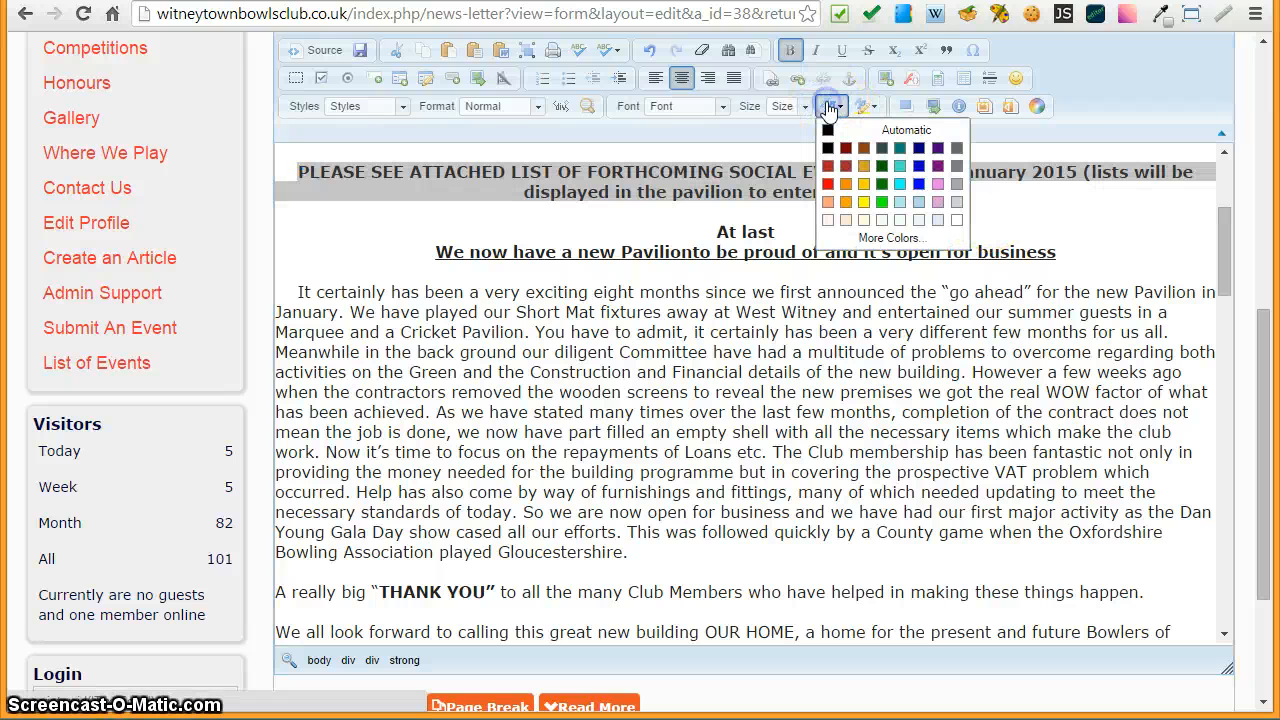
pyautogui.click(827, 183)
pyautogui.click(1088, 236)
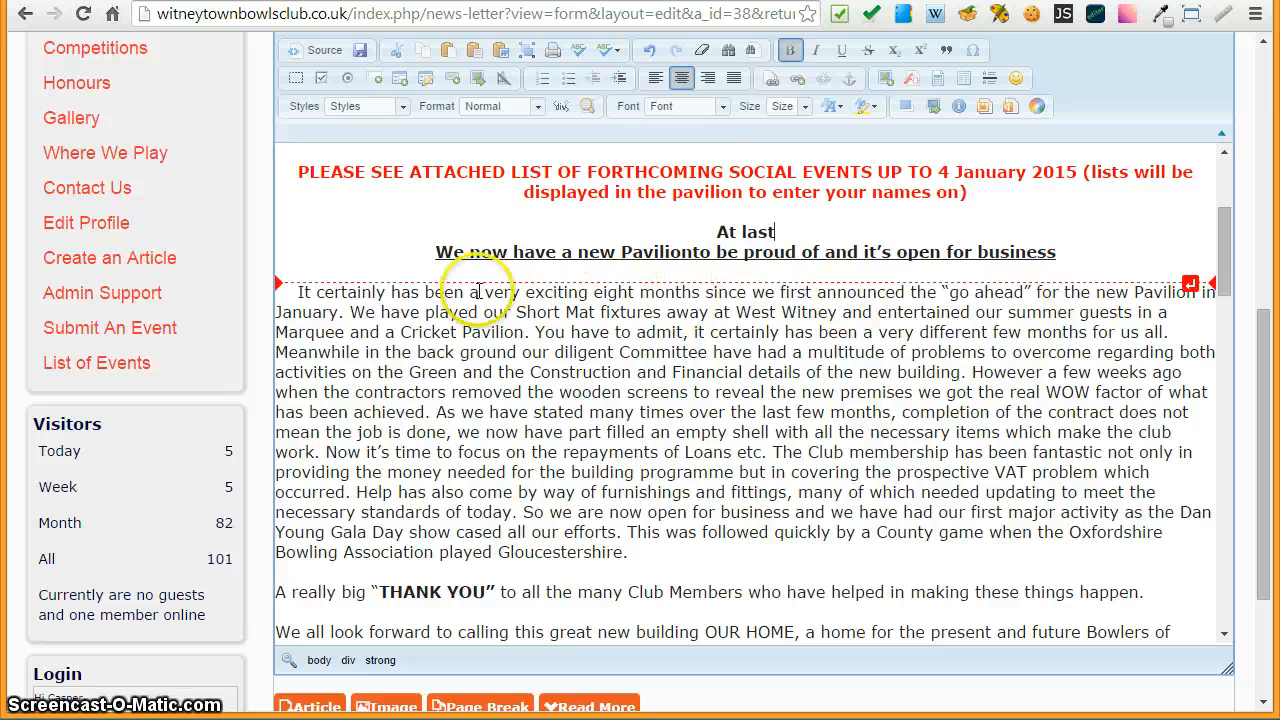
# - Set the 'At last' headline's font size to 26
pyautogui.scroll(2, 289, 302)
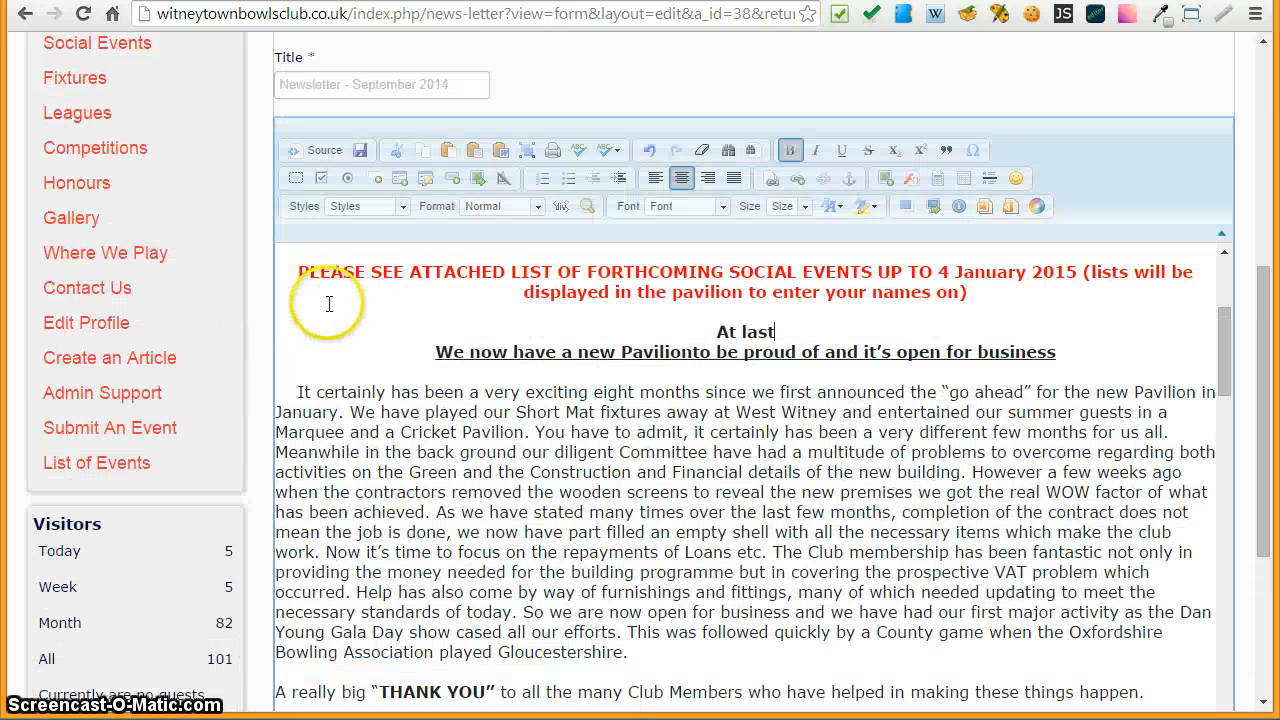
pyautogui.moveTo(1229, 322); pyautogui.dragTo(1268, 338)
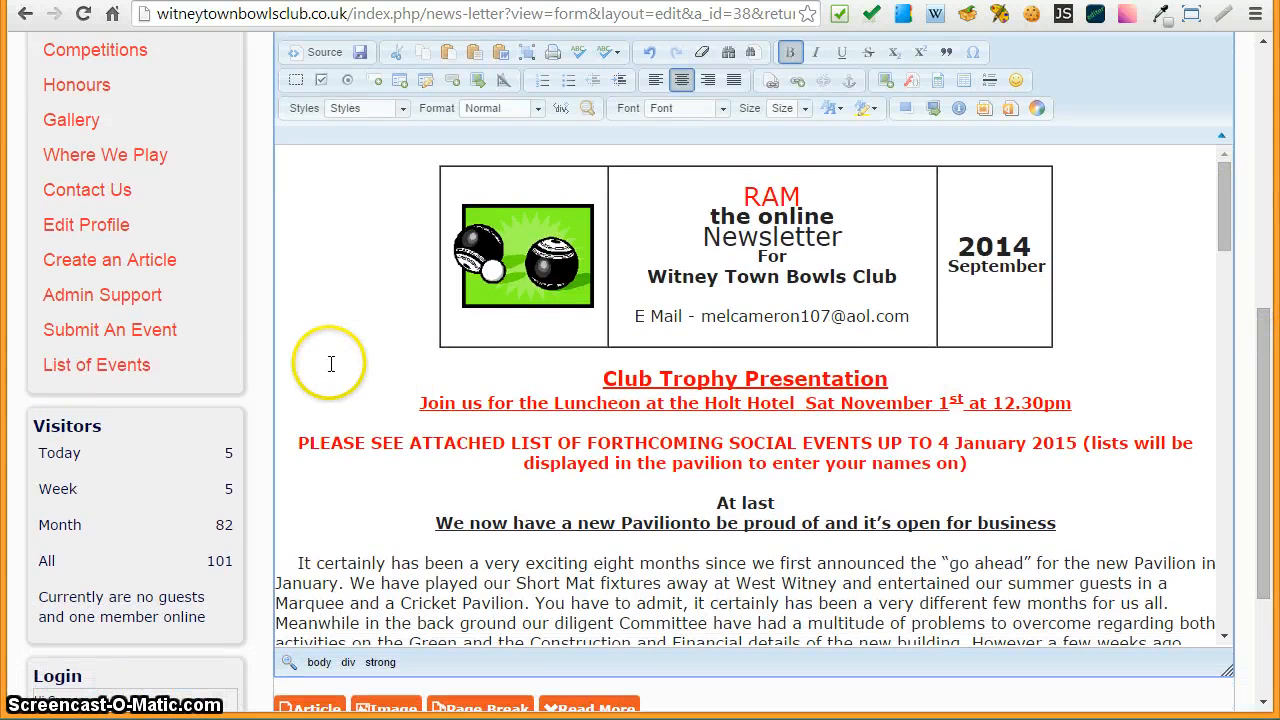
pyautogui.click(326, 376)
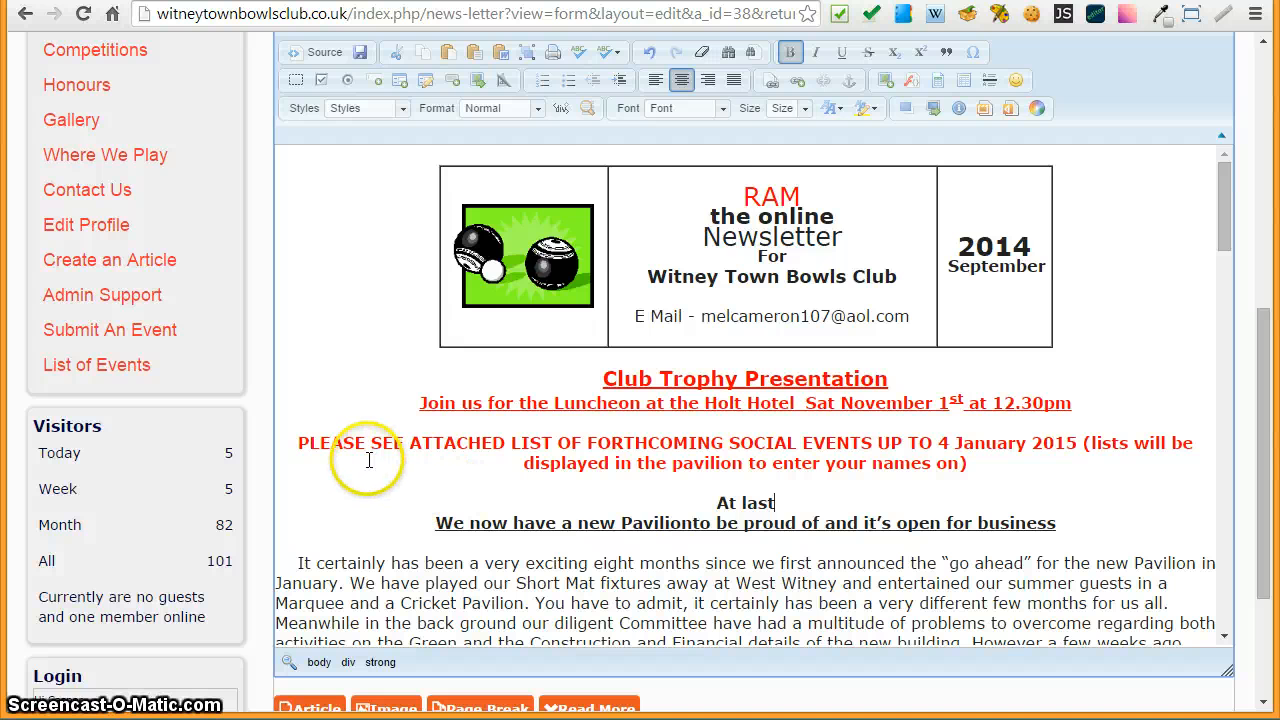
pyautogui.scroll(-1, 368, 460)
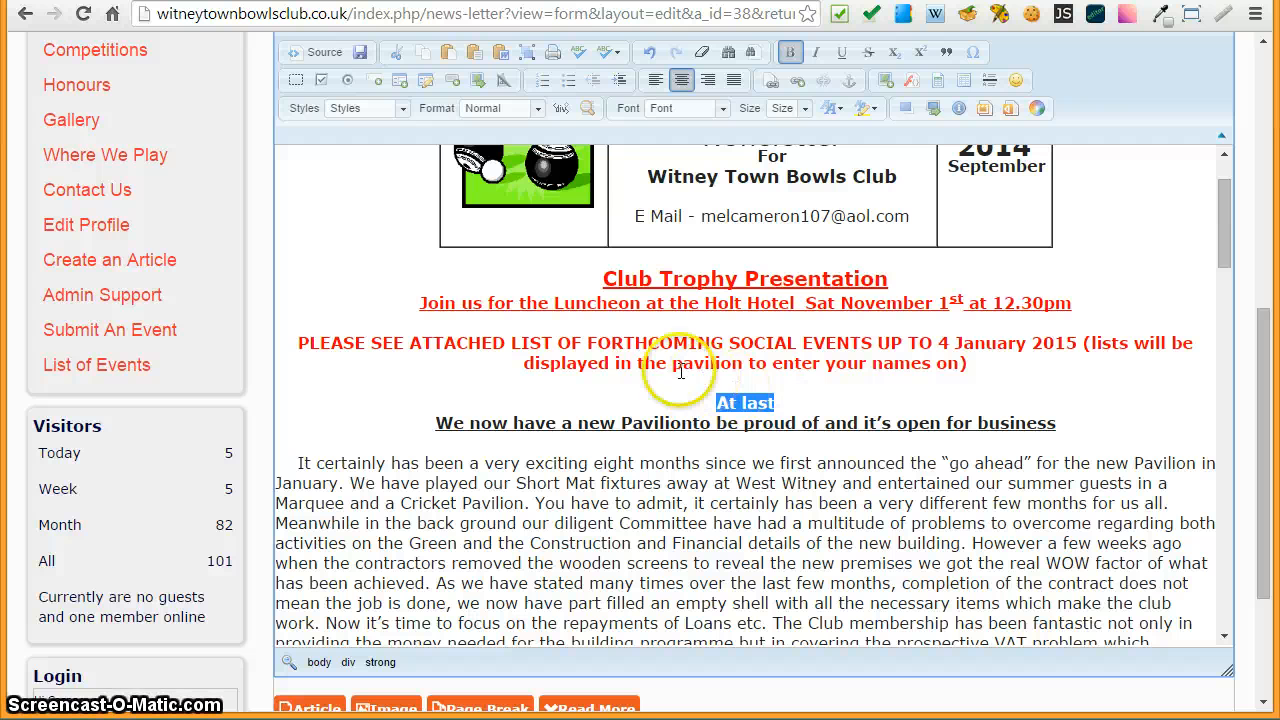
pyautogui.click(782, 110)
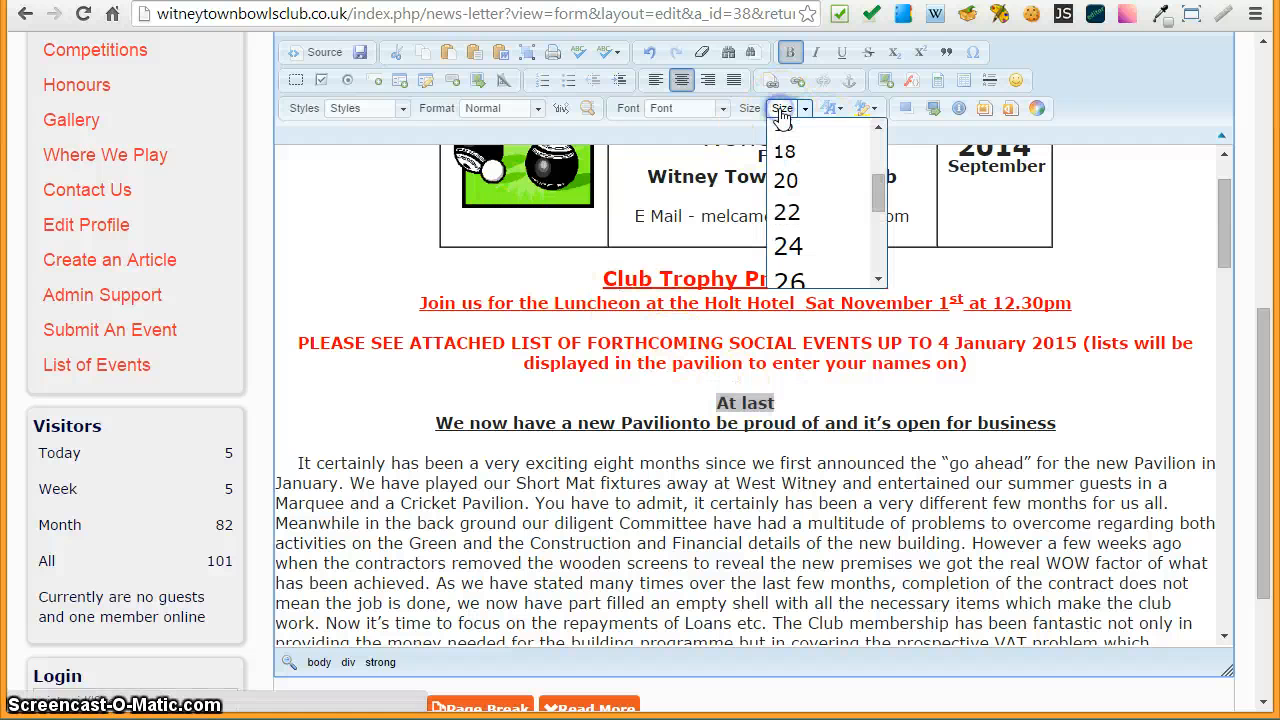
pyautogui.click(790, 279)
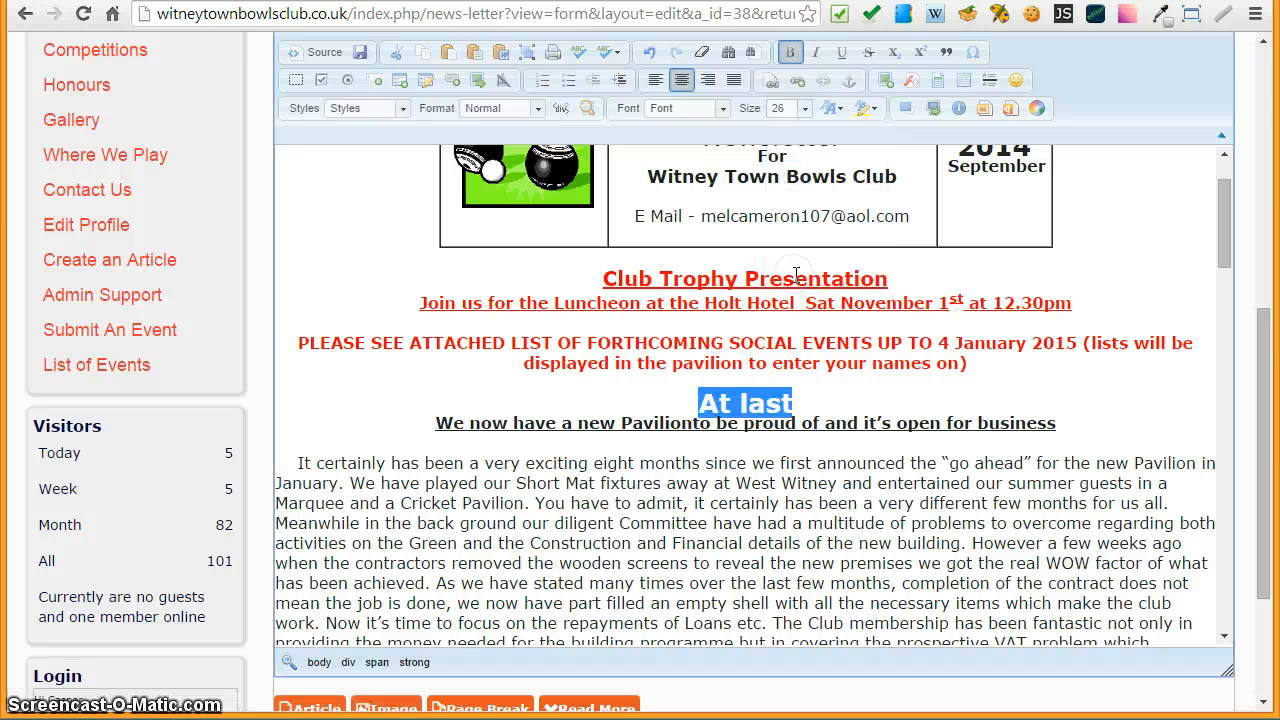
pyautogui.click(366, 418)
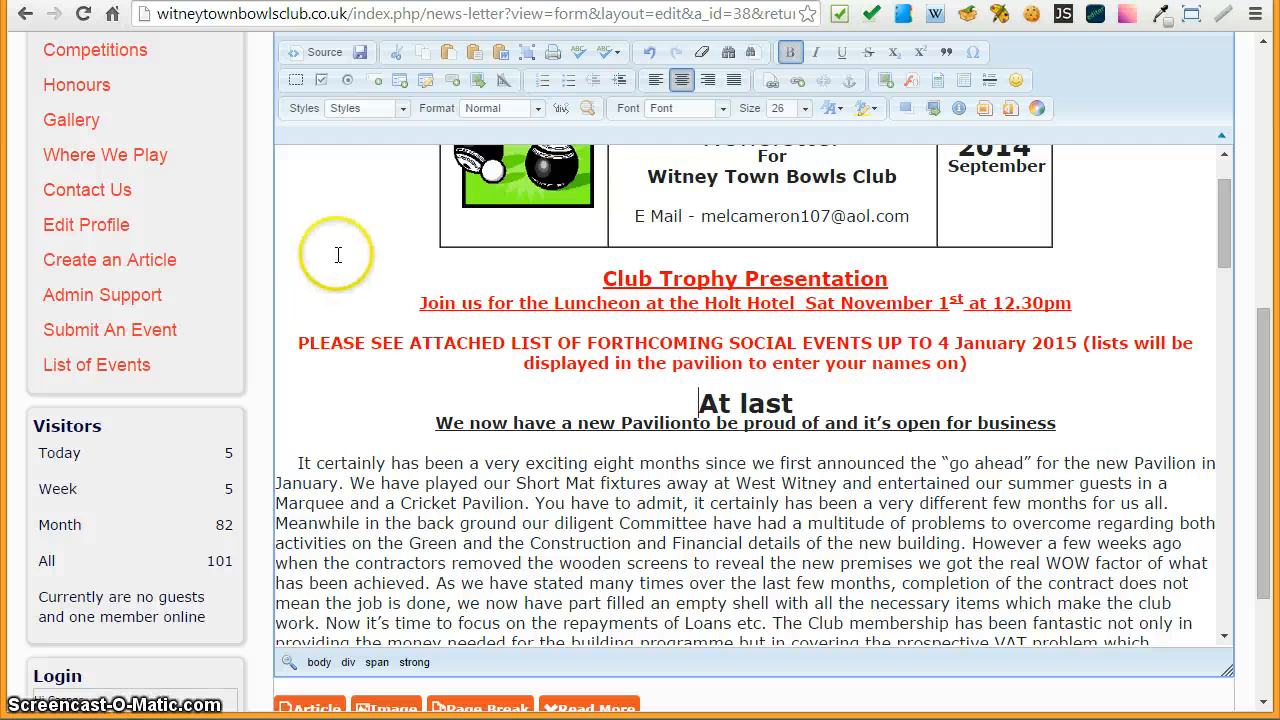
# - Save the newsletter article, dismiss the confirmation message and review the published page
pyautogui.click(361, 54)
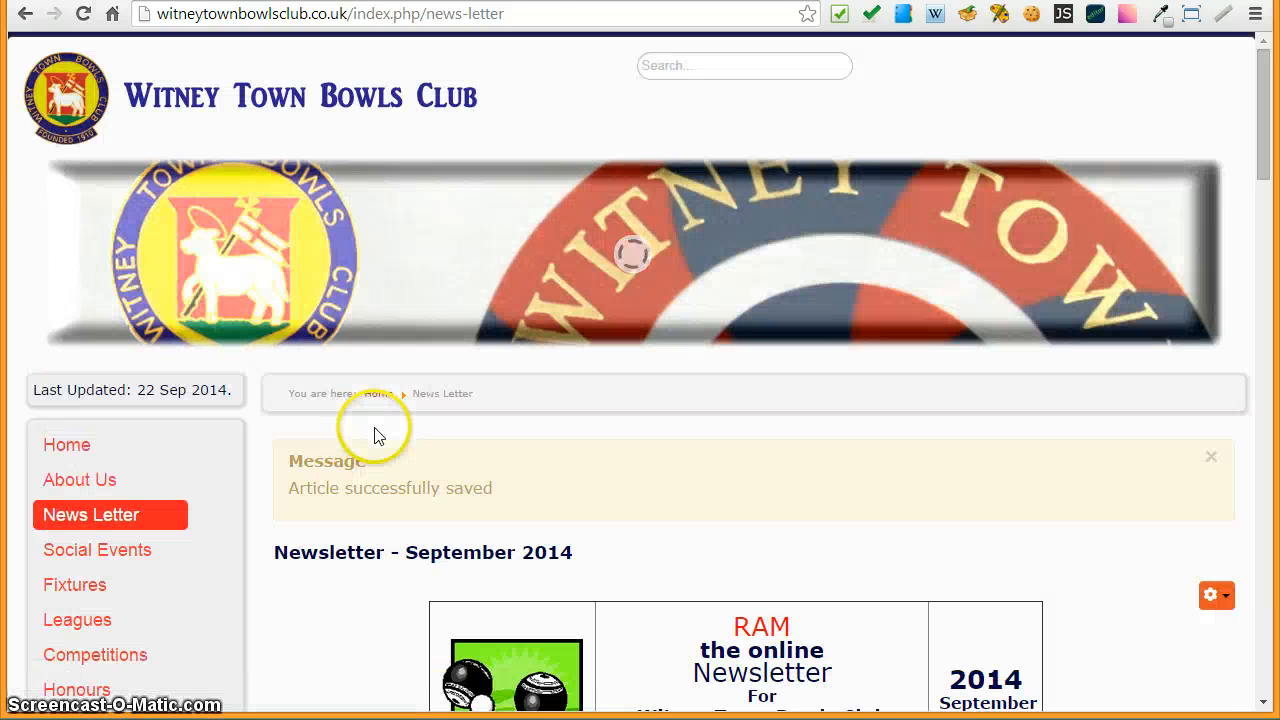
pyautogui.scroll(-3, 350, 505)
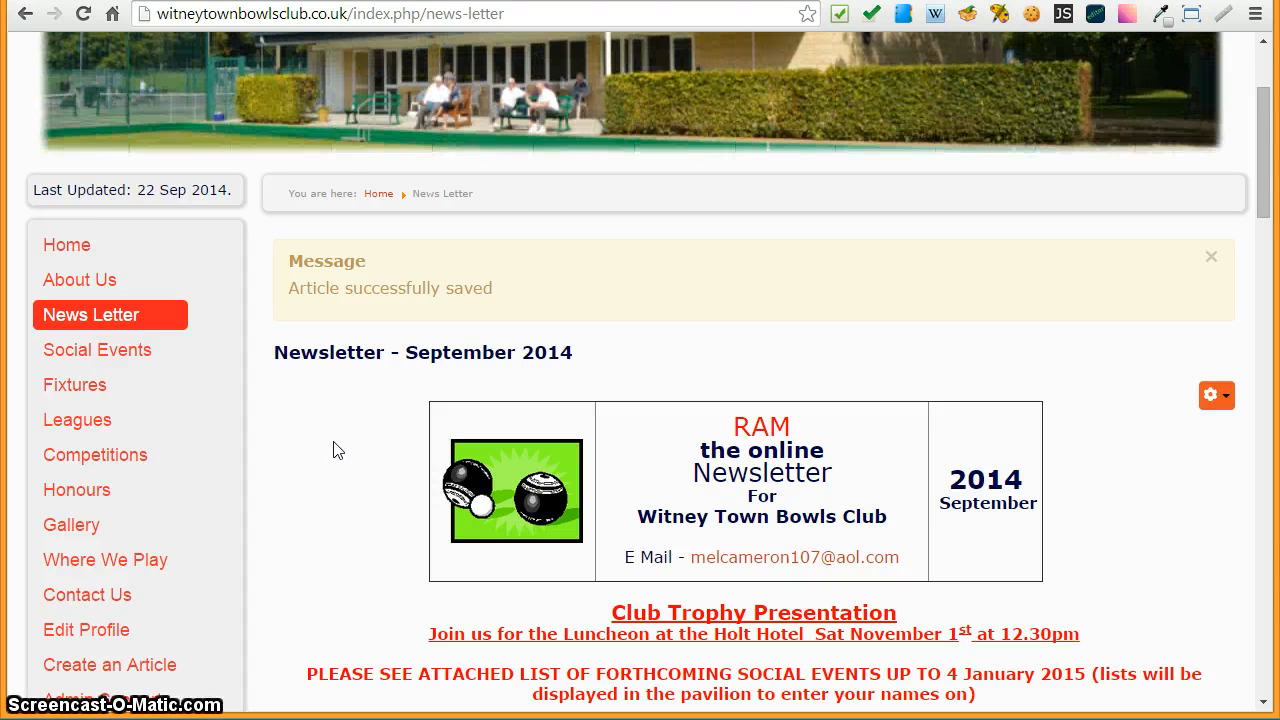
pyautogui.click(1211, 257)
pyautogui.scroll(-2, 323, 397)
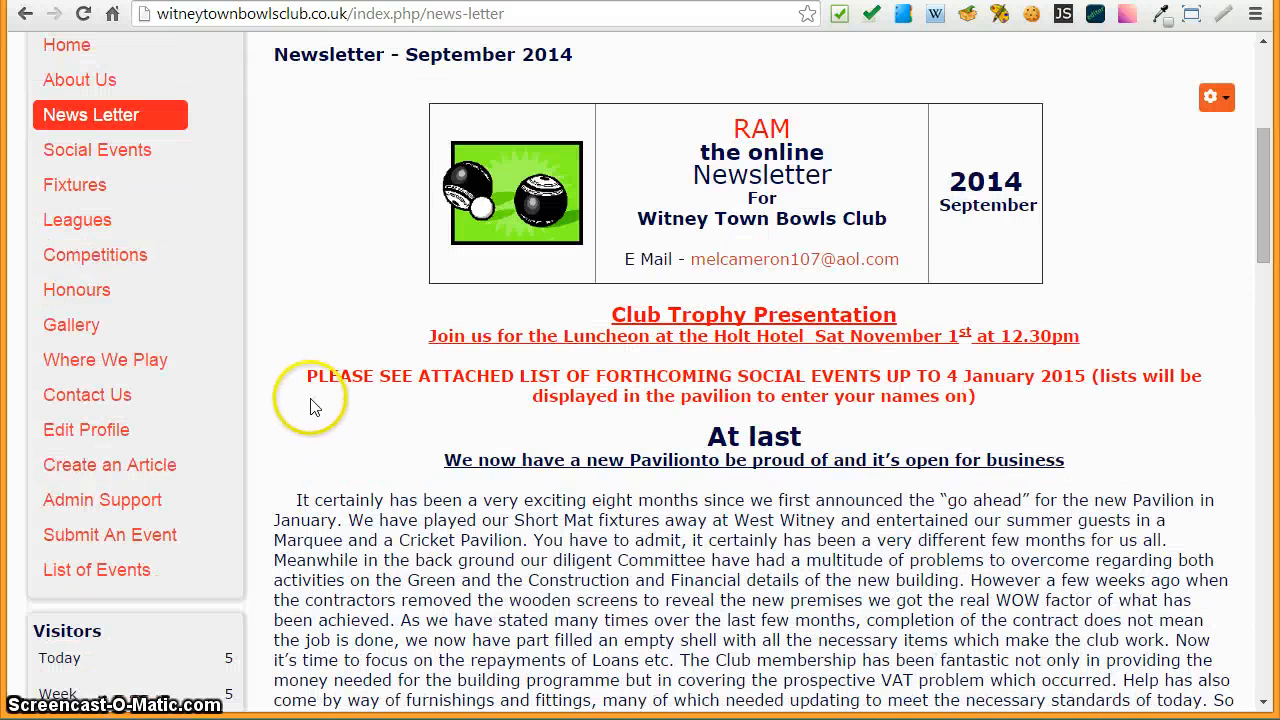